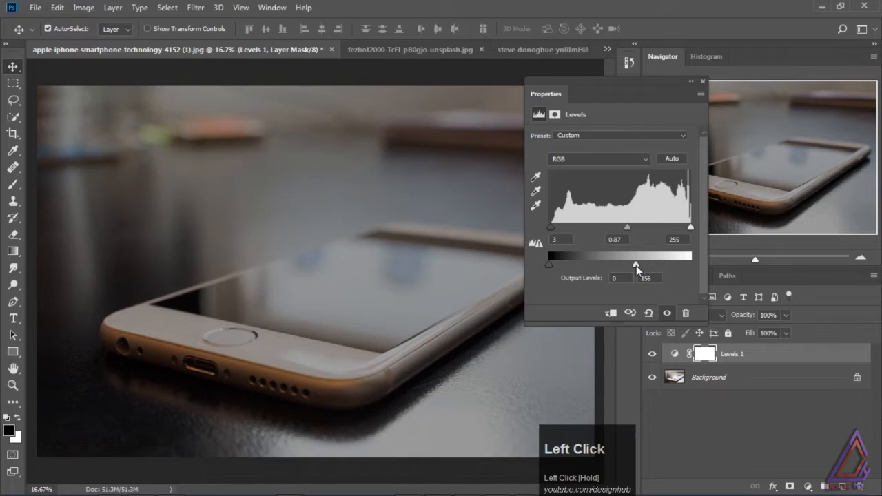
- Mask the Levels adjustment with diagonal black-to-transparent gradients from the photo's upper-left corner toward the lower right, comparing the effect on and off
left_click(691, 81)
left_click(13, 251)
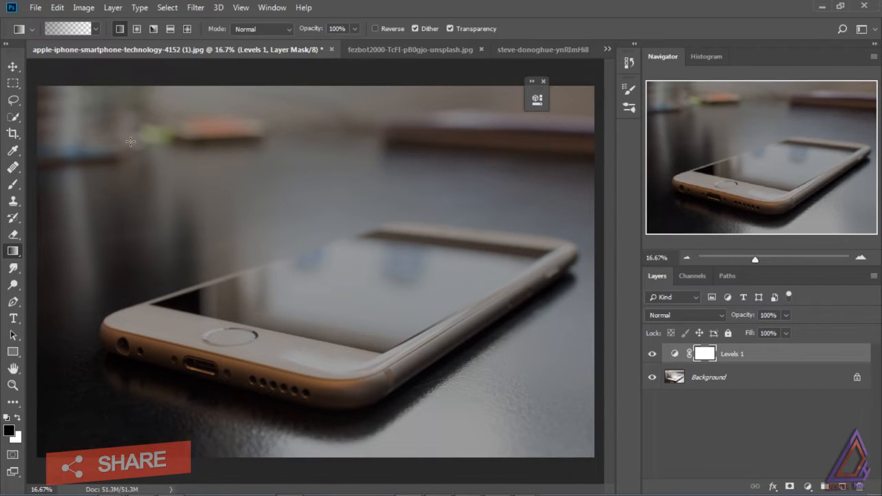
left_click_drag(37, 87, 413, 362)
left_click_drag(103, 136, 536, 422)
left_click_drag(165, 177, 531, 413)
mouse_move(250, 252)
left_mouse_down()
mouse_move(531, 403)
mouse_move(536, 394)
left_mouse_up()
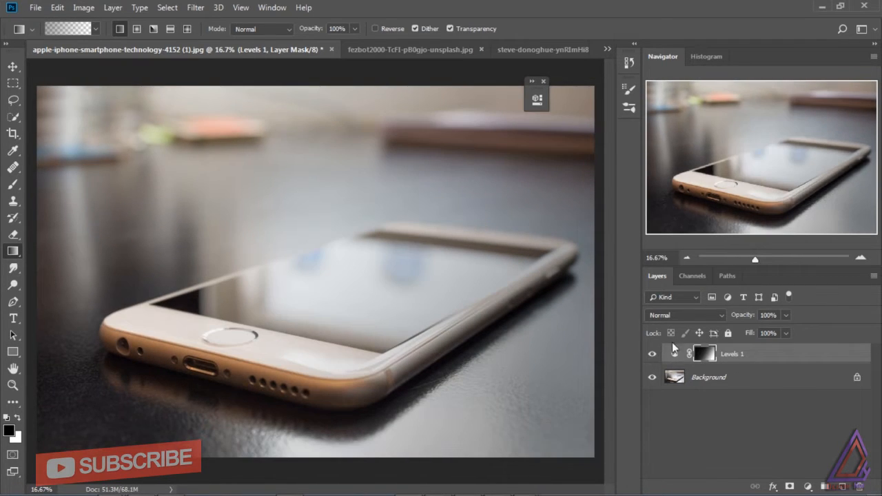
left_click(651, 353)
left_click(652, 354)
- Copy the photo of the woman in the sea into the phone document as a new layer
left_click(13, 67)
left_click(386, 50)
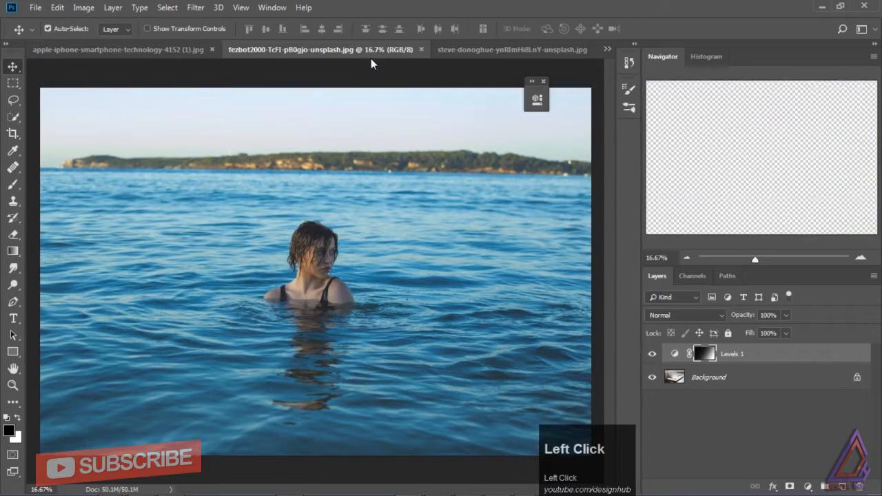
left_click_drag(396, 265, 366, 249)
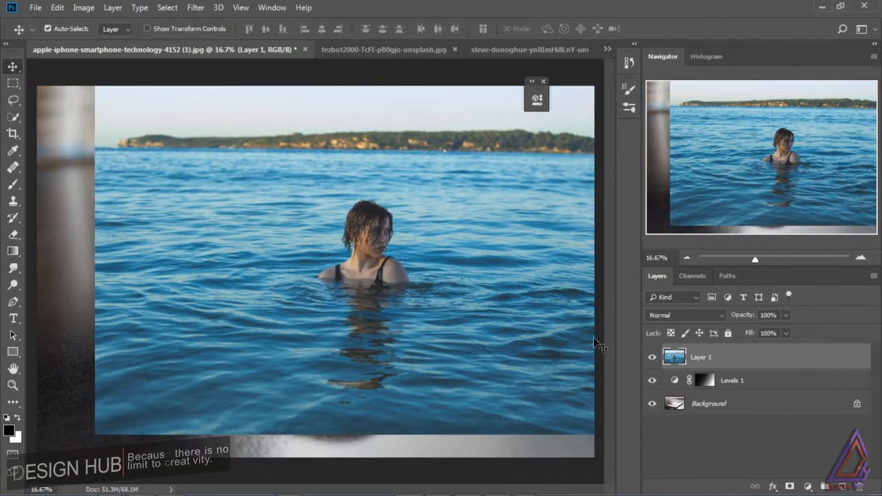
- Hide the sea photo layer and trace a closed Pen path around the phone's screen with the Background layer selected
left_click(652, 357)
left_click(710, 403)
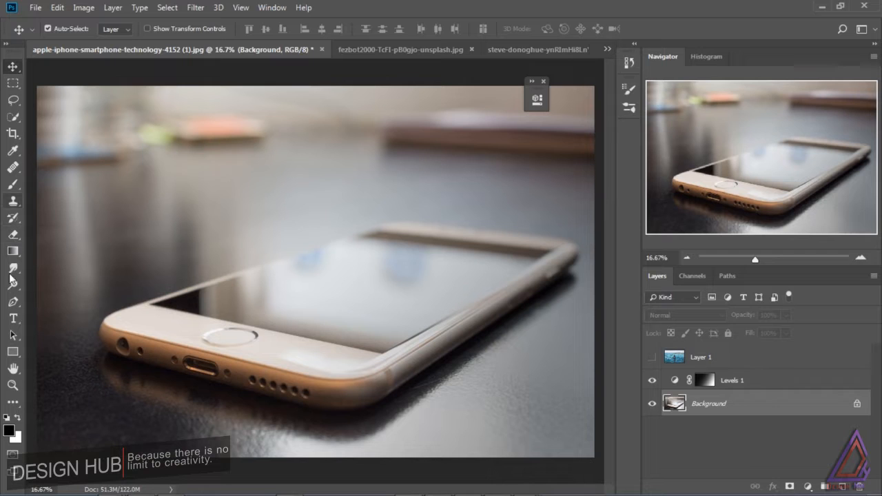
left_click(13, 301)
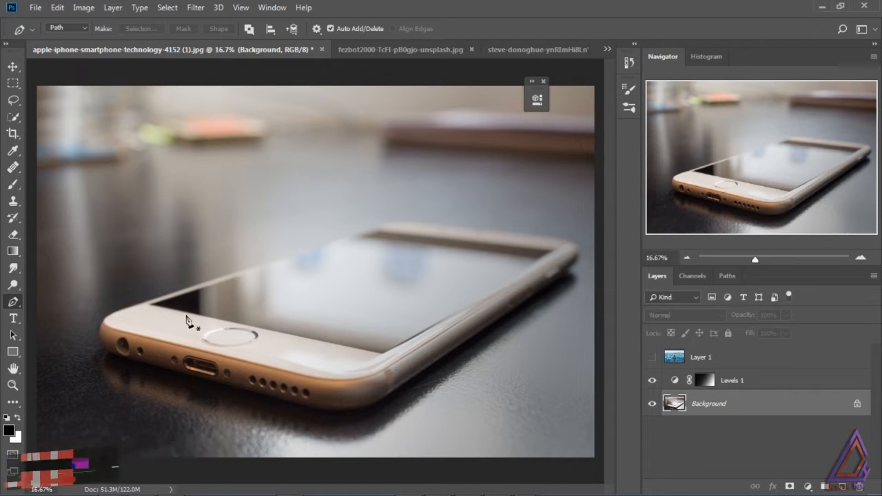
left_click(150, 304)
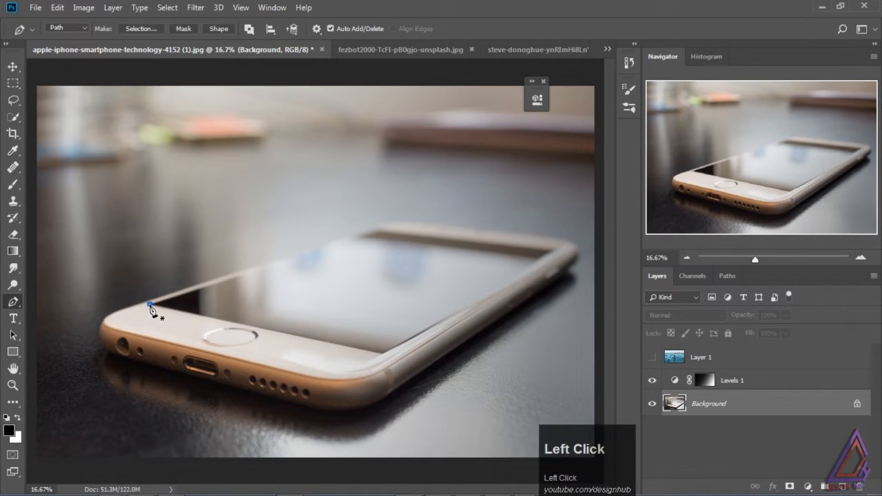
left_click(384, 359)
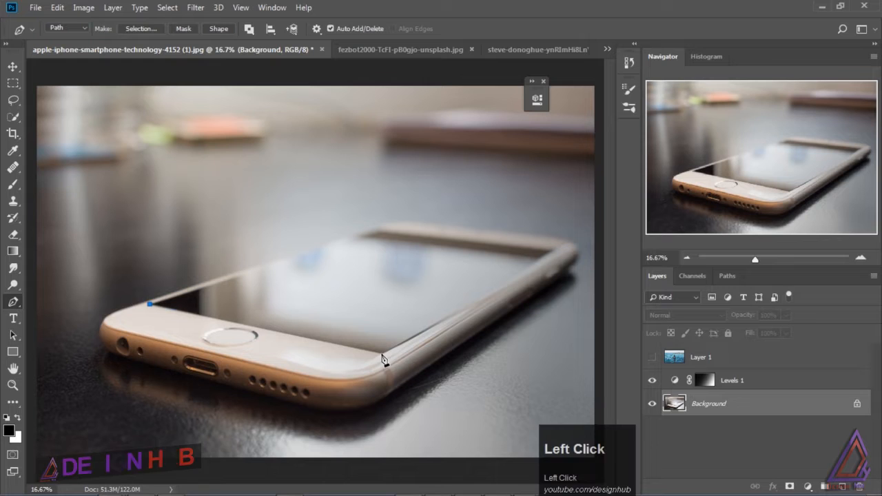
left_click(478, 301)
left_click(550, 251)
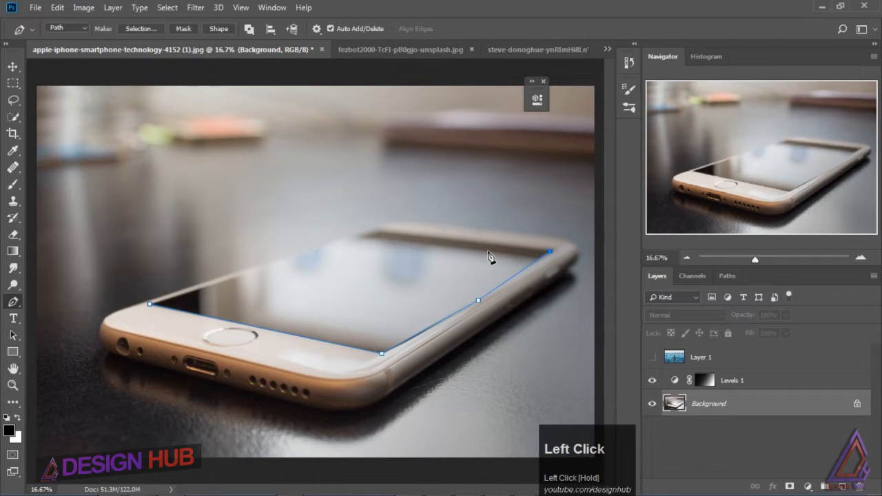
left_click(374, 230)
left_click(150, 304)
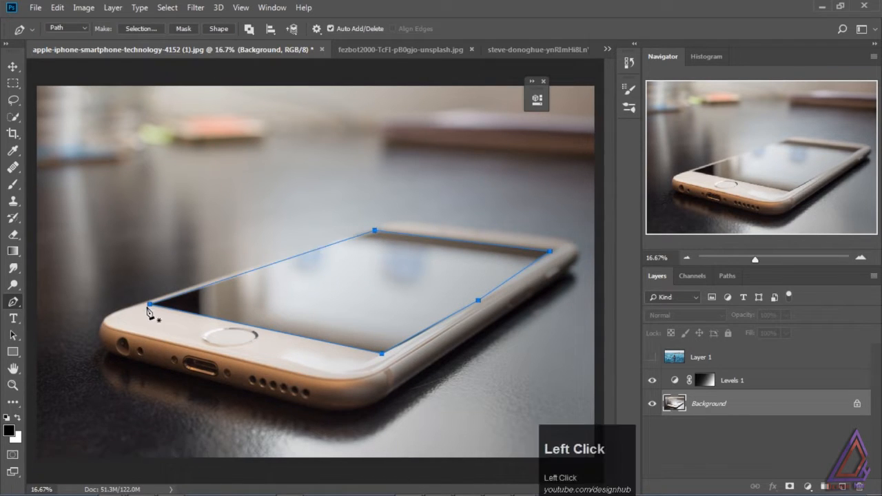
- Convert the screen path into a new selection with a 5-pixel feather radius
right_click(388, 301)
left_click(433, 83)
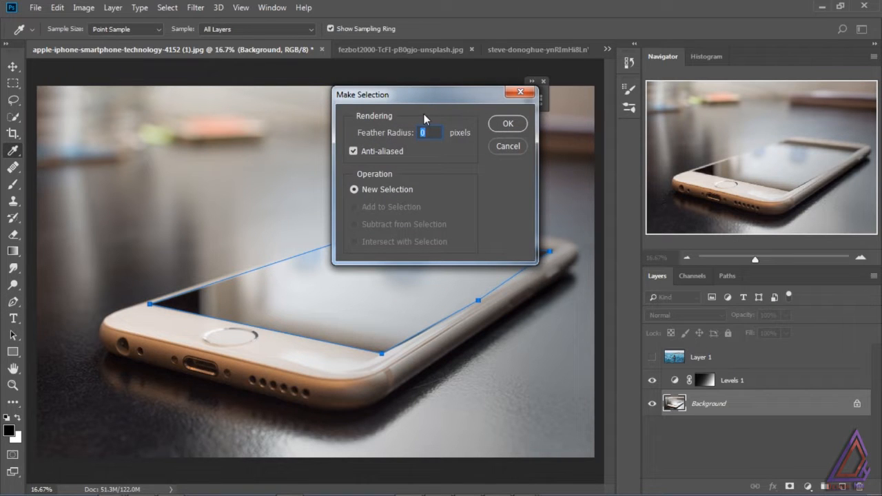
type("5")
left_click(507, 124)
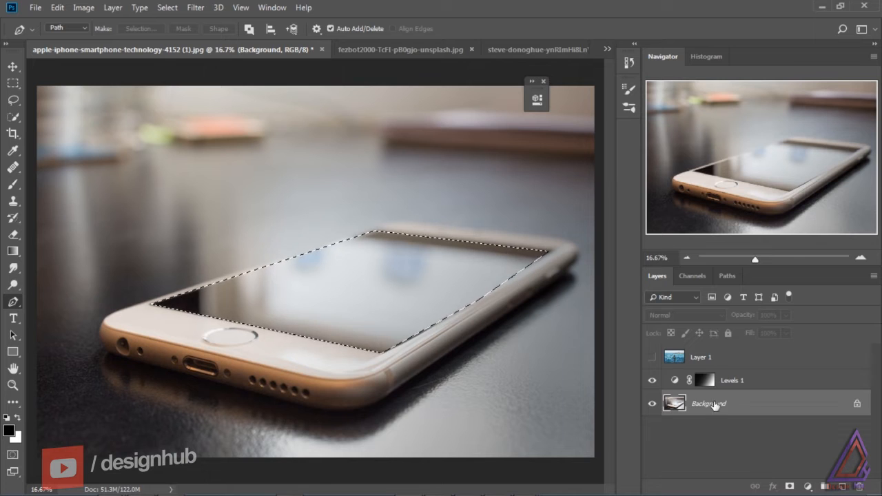
- Add a new layer above Levels 1, fill the screen selection with black, and deselect
left_click(792, 383)
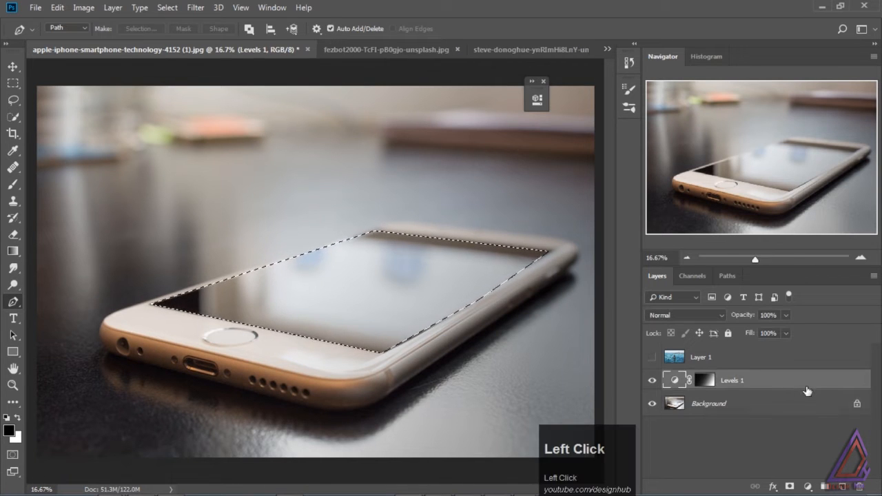
left_click(835, 484)
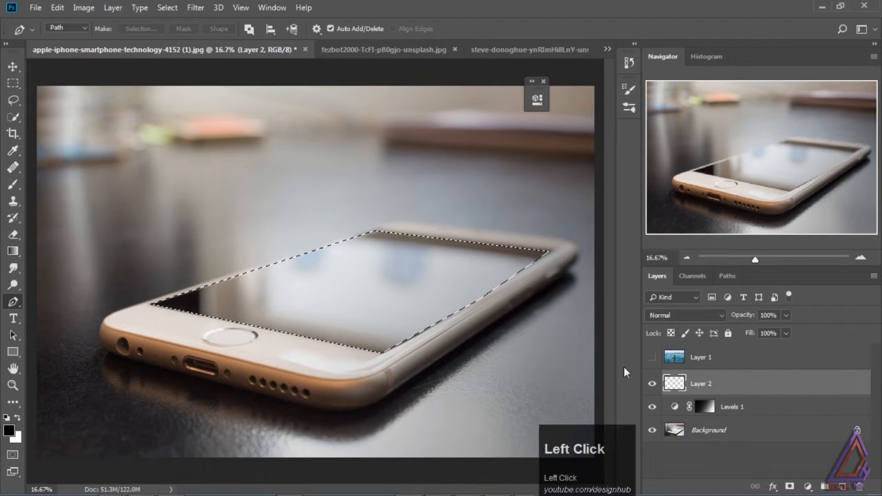
left_click(13, 252)
left_click(74, 262)
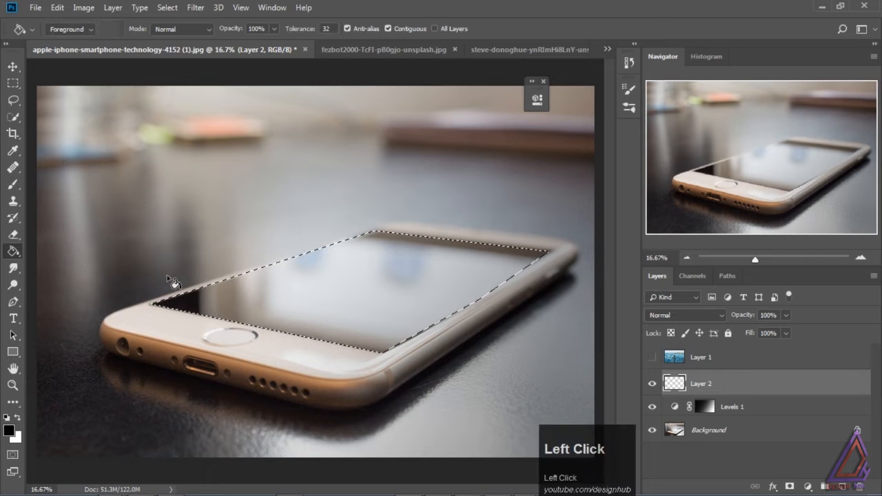
left_click(331, 290)
left_click(13, 67)
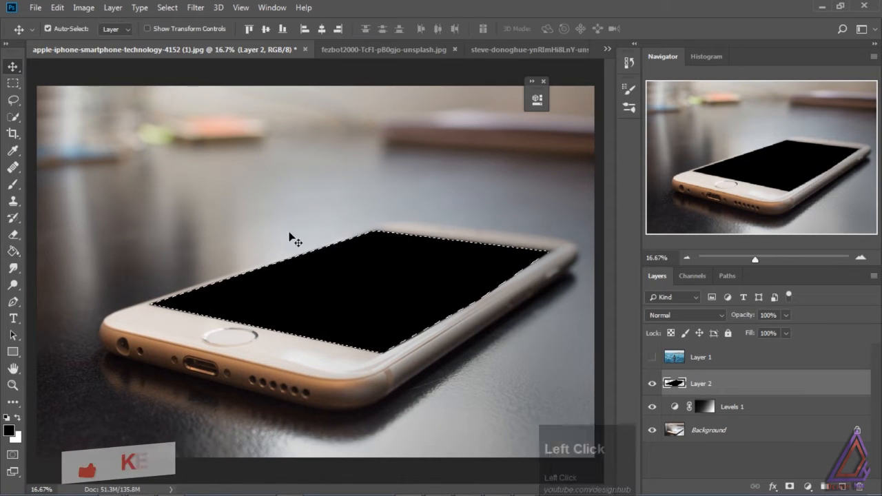
key("ctrl+d")
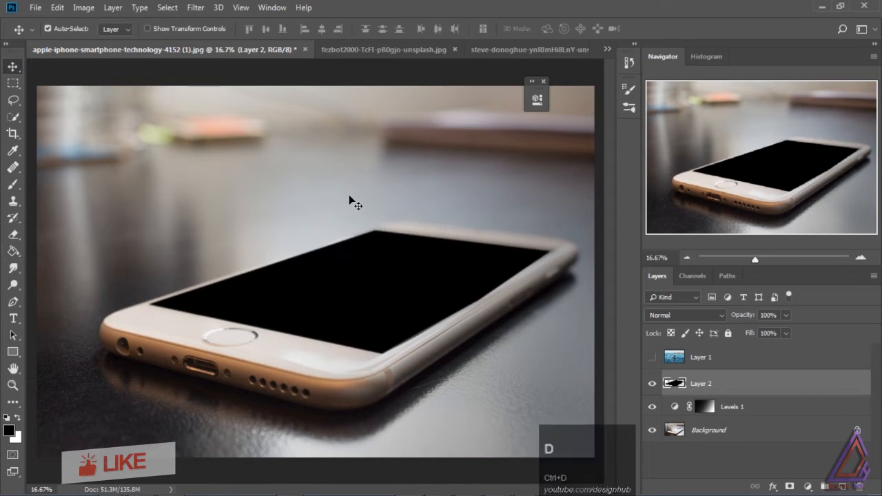
- Show the sea photo layer and lower its opacity to 48%
left_click(651, 357)
left_click_drag(786, 315, 555, 317)
left_click(724, 351)
left_click(737, 374)
left_click(723, 363)
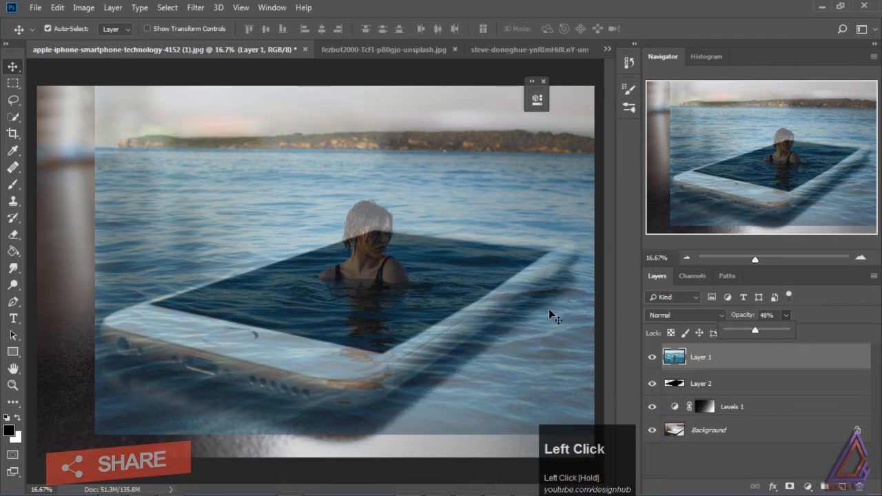
- Scale the sea photo to about 72% width and 73% height and position the woman over the phone's screen
left_click_drag(383, 281, 387, 312)
key("ctrl+t")
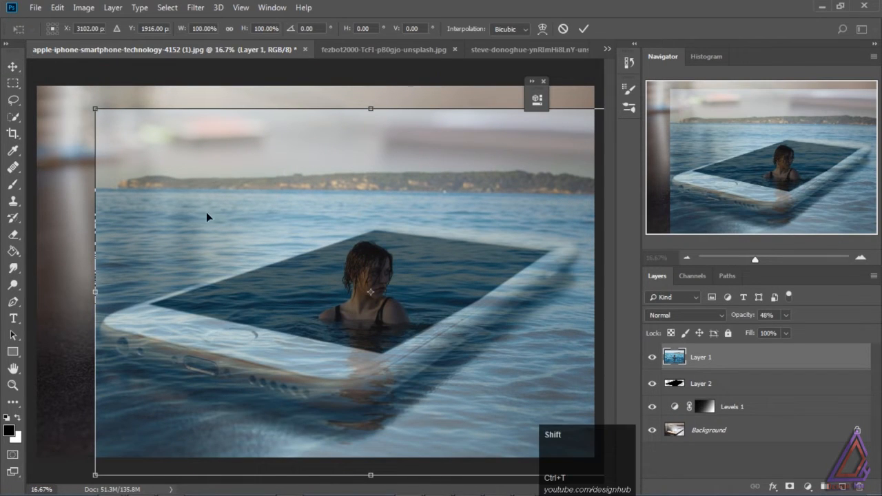
left_click_drag(95, 108, 149, 146)
left_click_drag(327, 287, 331, 294)
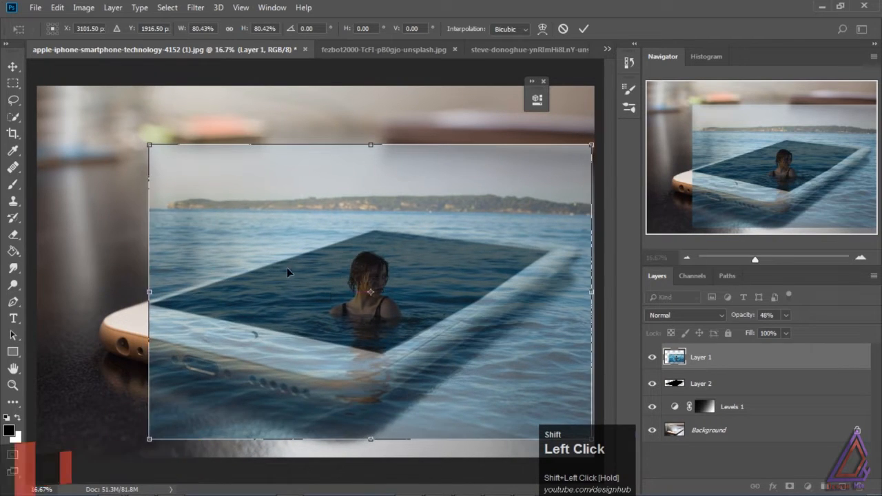
left_click_drag(151, 146, 173, 158)
mouse_move(307, 279)
left_mouse_down()
mouse_move(292, 280)
mouse_move(303, 280)
left_mouse_up()
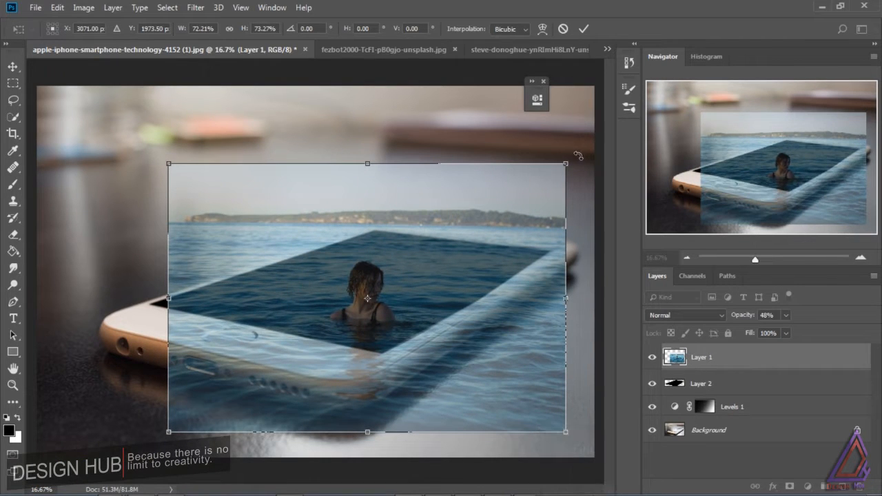
left_click_drag(215, 303, 201, 304)
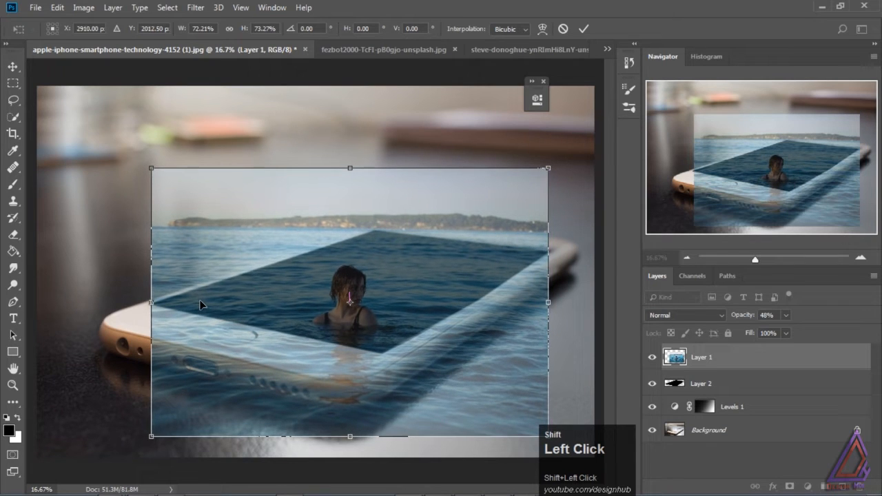
left_click(12, 66)
left_click(399, 191)
- Restore the sea photo layer to 100% opacity and clip it to the black screen layer below
right_click(674, 357)
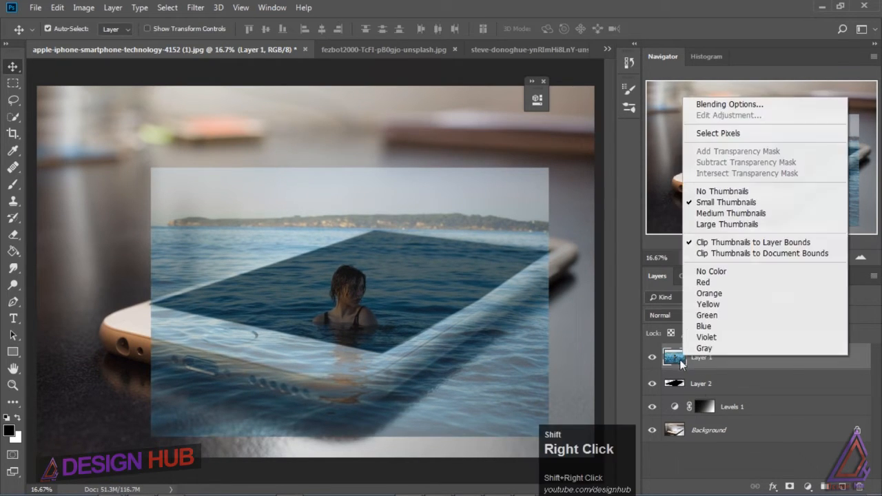
left_click(784, 366)
left_click_drag(785, 315, 842, 346)
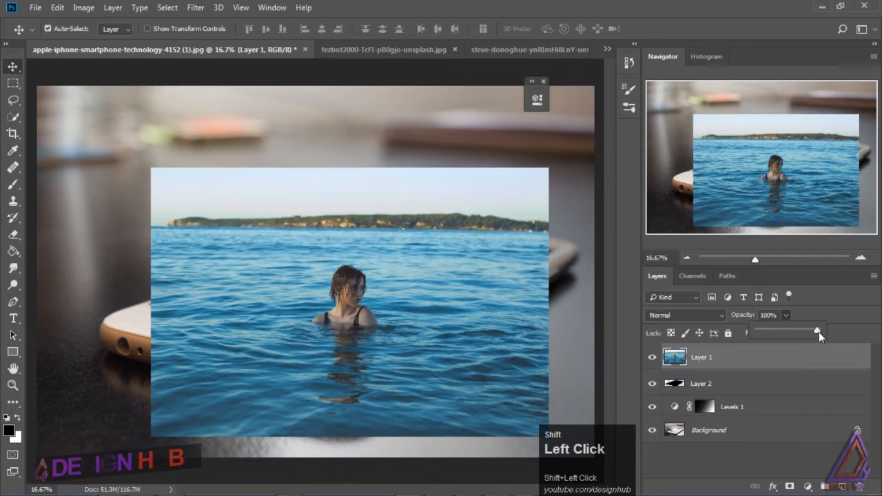
right_click(818, 357)
left_click(754, 226)
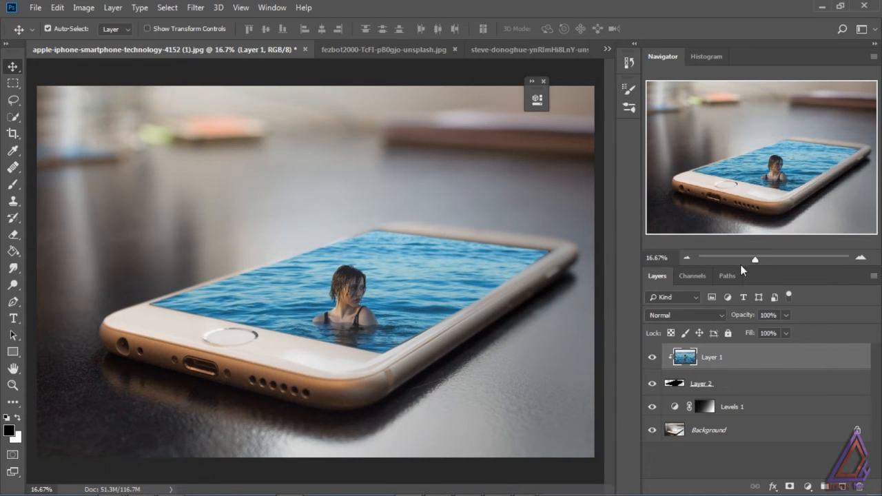
- Shift the clipped sea photo slightly toward the lower right and stretch it to about 105% width and 106% height to fill the screen
mouse_move(401, 297)
left_mouse_down()
mouse_move(416, 306)
mouse_move(405, 302)
left_mouse_up()
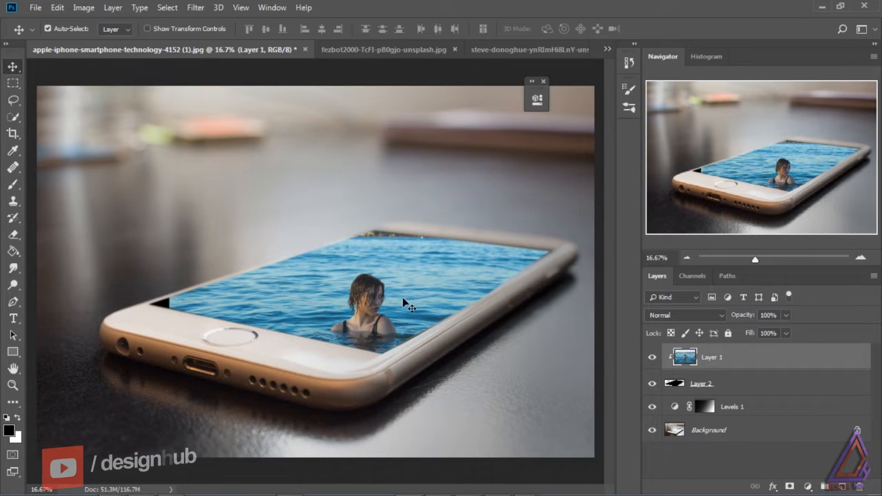
key("ctrl+t")
left_click(170, 311)
left_click_drag(170, 312, 150, 311)
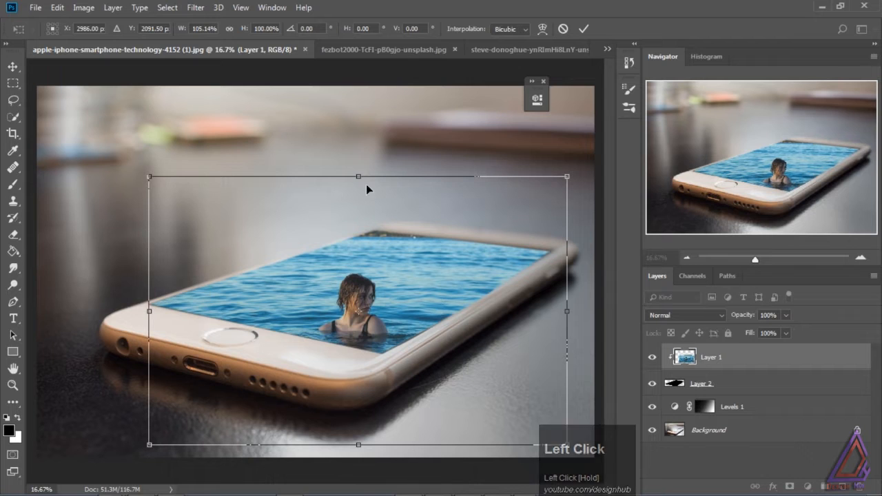
left_click_drag(359, 177, 358, 161)
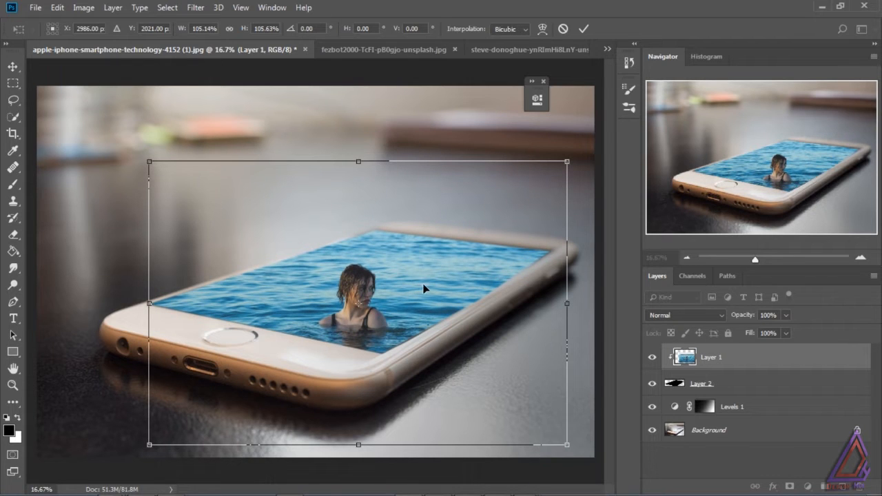
left_click(12, 66)
left_click(388, 196)
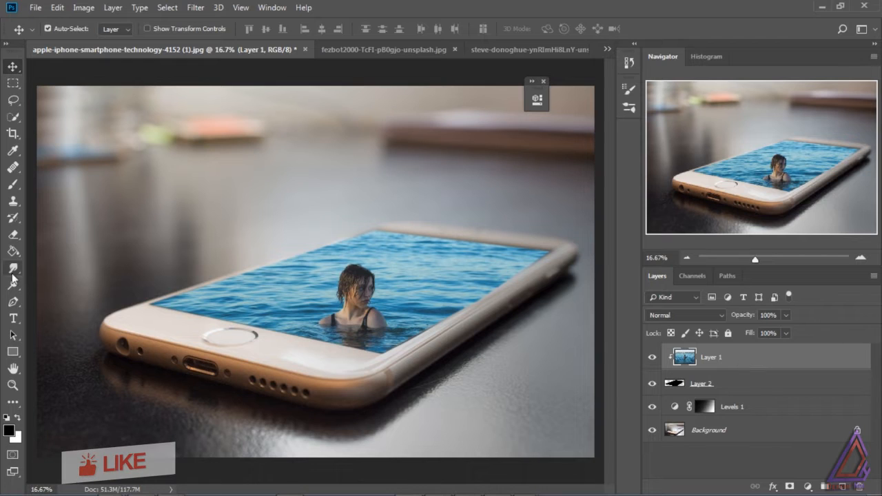
- Blur the sea photo layer across the far part of the phone's screen using a 600-pixel Blur tool at 50% strength
mouse_move(13, 268)
left_mouse_down()
mouse_move(63, 282)
mouse_move(63, 268)
left_mouse_up()
key("bracketright")
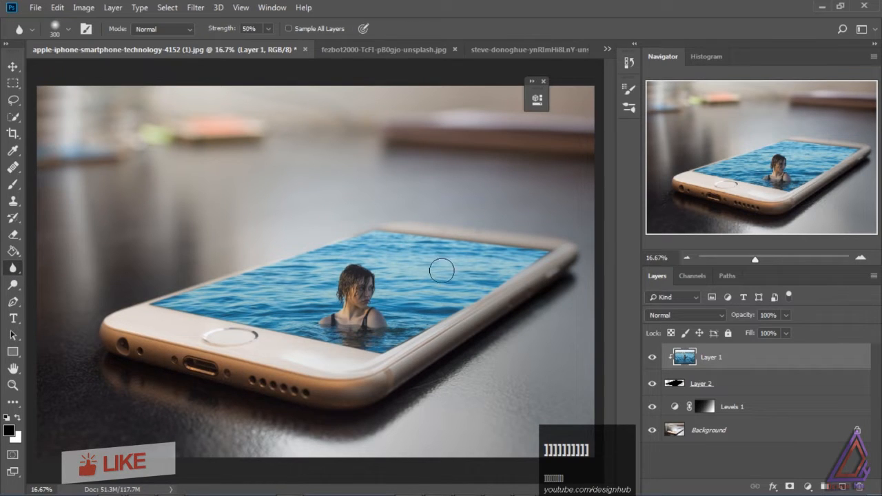
key("bracketright")
key("bracketright")
key("bracketright")
key("bracketright")
key("bracketright")
left_click(449, 281)
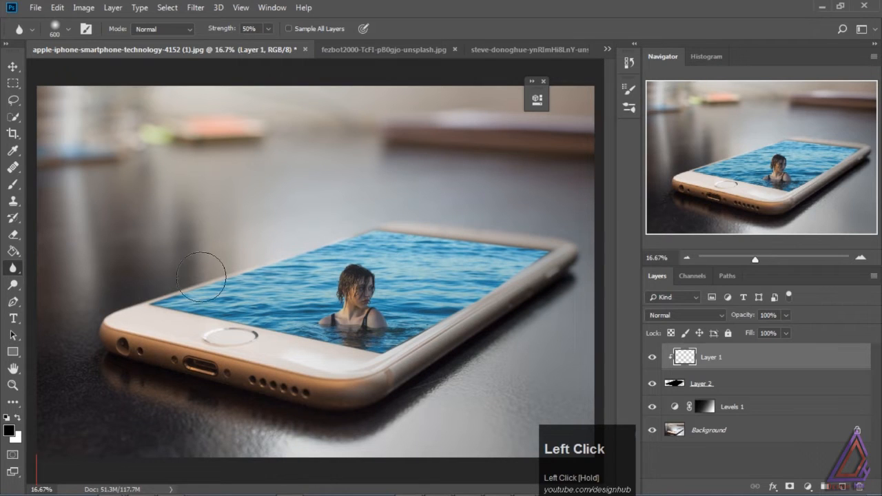
mouse_move(201, 276)
left_mouse_down()
mouse_move(355, 237)
mouse_move(475, 254)
left_mouse_up()
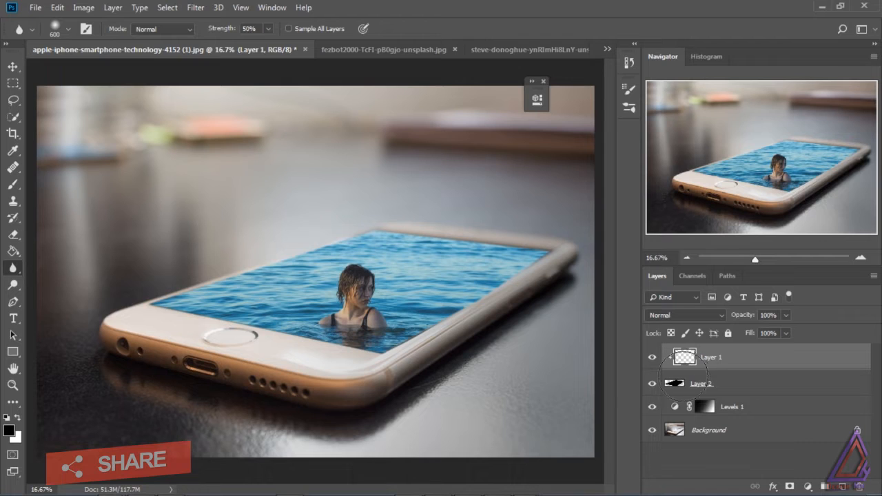
- Soften the far edge of the black screen shape on Layer 2 with the Blur tool
left_click(693, 381)
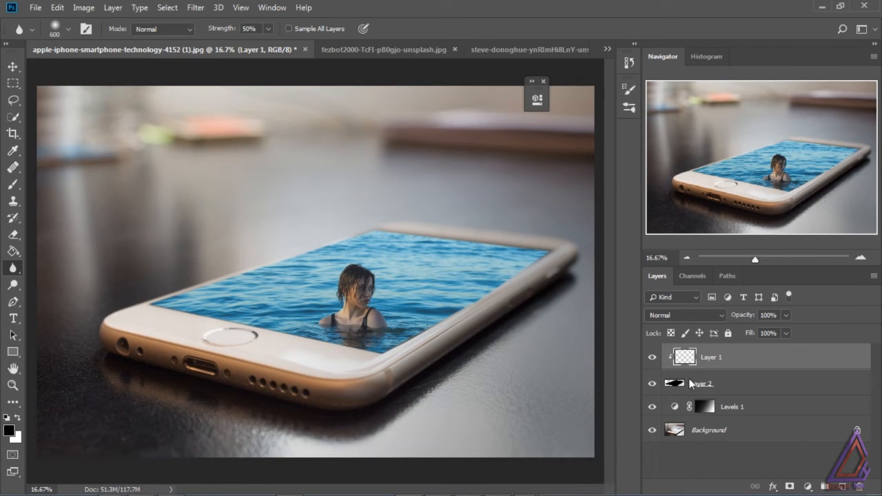
left_click(690, 384)
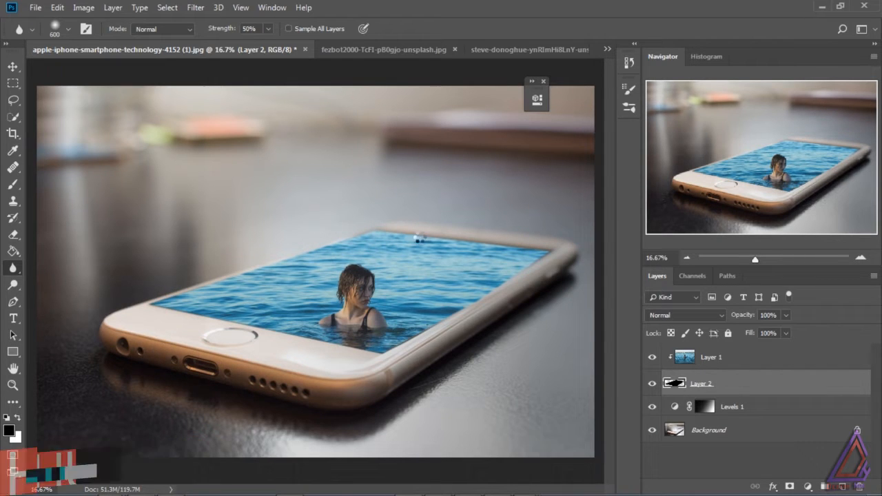
left_click_drag(440, 243, 516, 251)
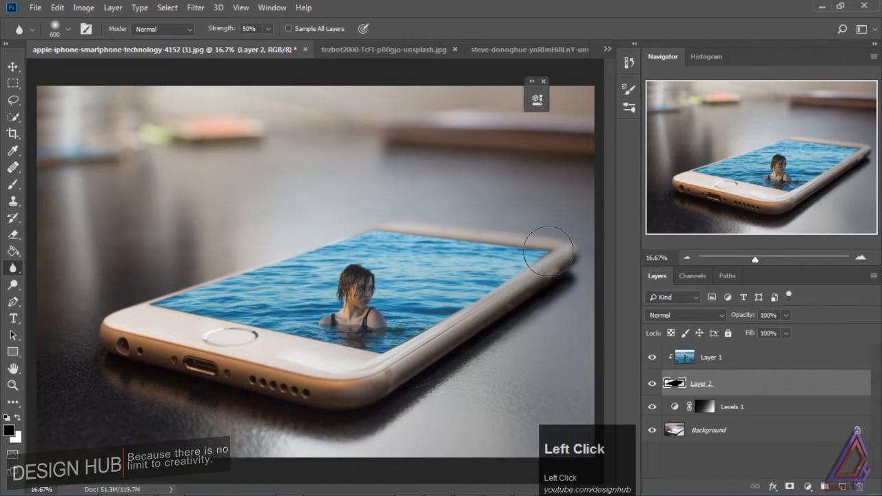
- Blur the far right corner of the black screen shape on Layer 2
left_click(548, 229)
left_click(12, 66)
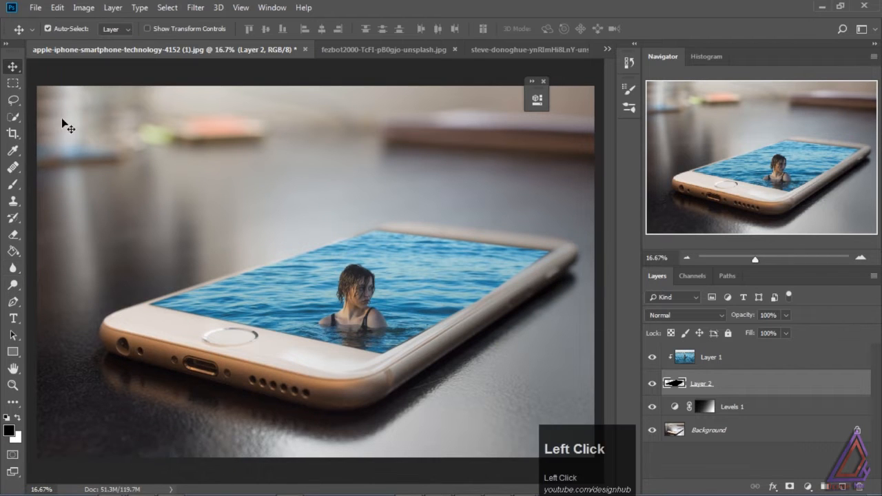
- Switch to the jet ski photo and select the rider and jet ski with Select Subject
left_click(358, 49)
left_click(489, 48)
left_click(12, 117)
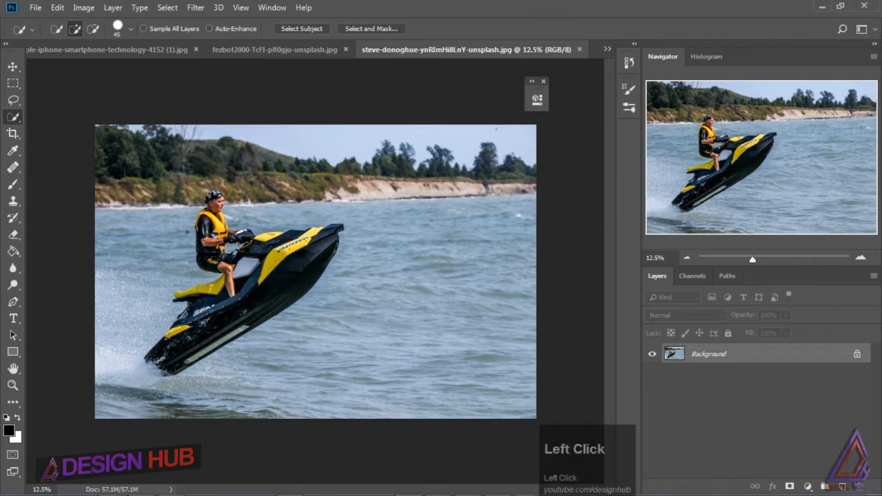
left_click(310, 27)
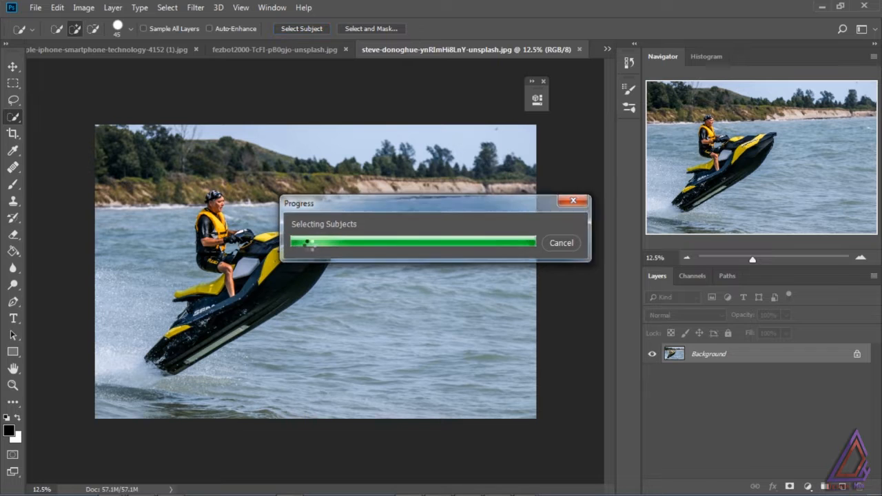
- Add the water spray behind and below the jet ski to the selection, leaving out the open water behind the rider
left_click(156, 398)
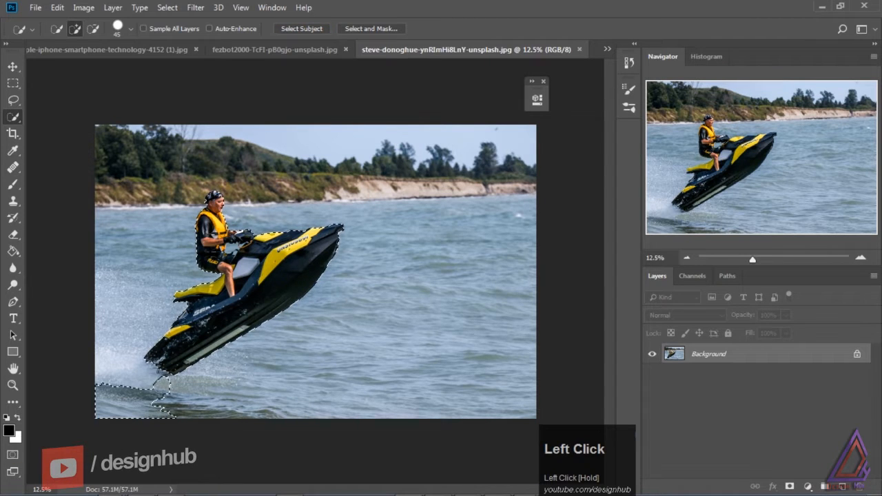
left_click_drag(131, 370, 110, 332)
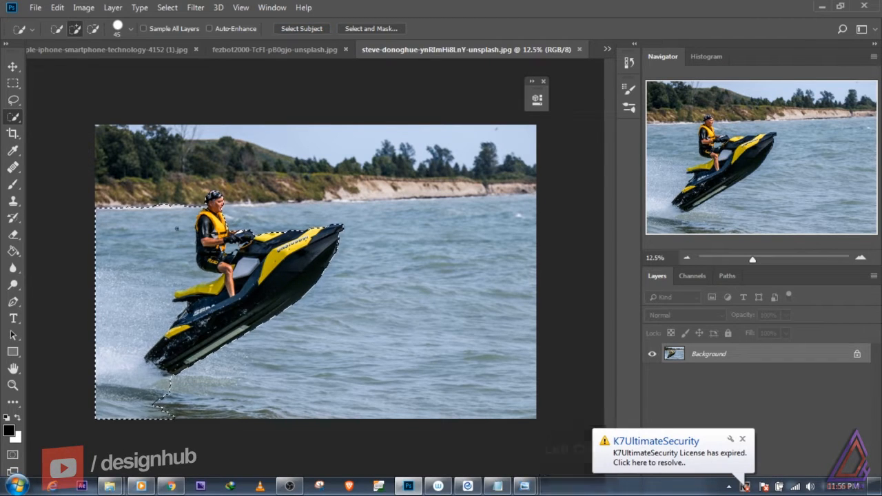
left_click_drag(176, 214, 194, 275, "alt")
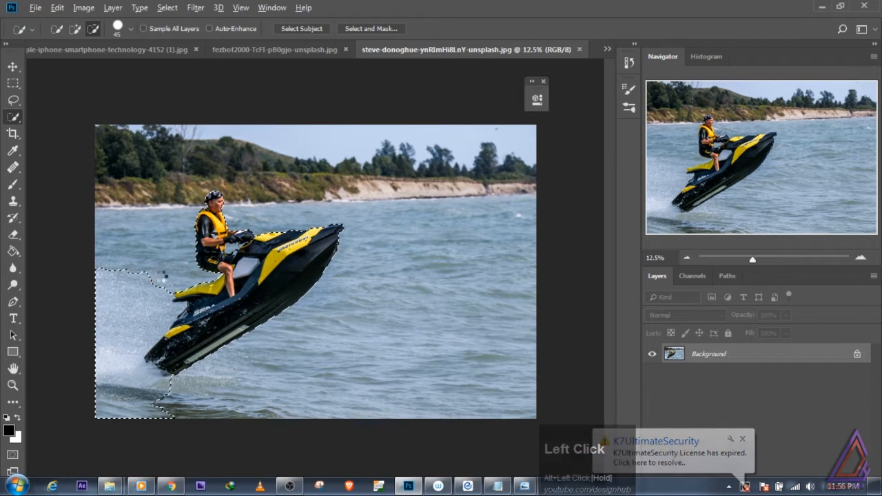
left_click_drag(185, 377, 209, 369)
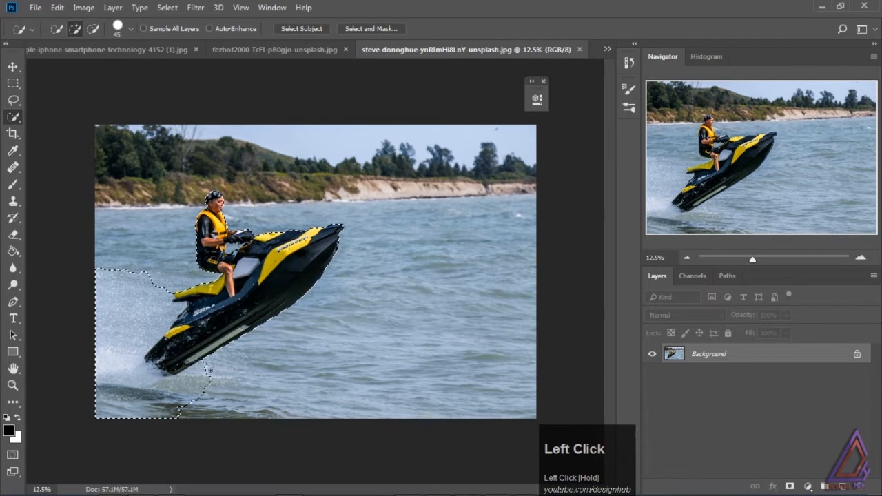
- Mask the jet ski photo to the selection and bring it into the phone document as a new layer
left_click(790, 486)
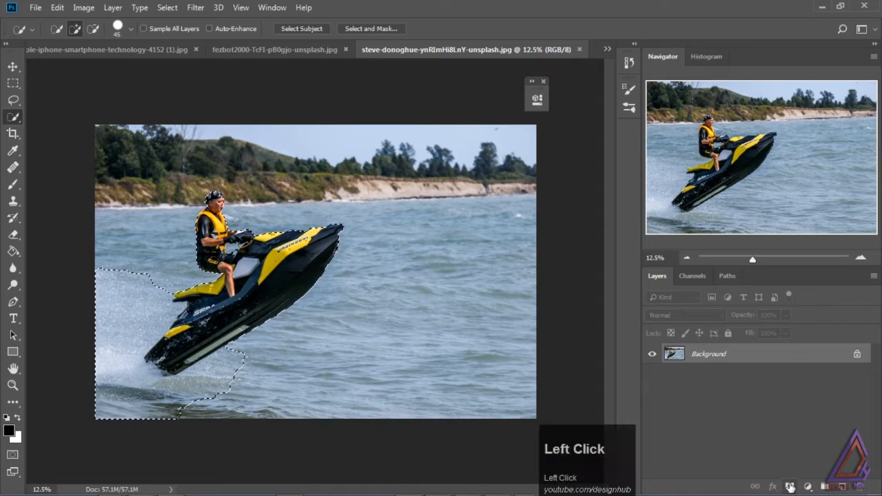
left_click(13, 66)
left_click_drag(228, 289, 327, 239)
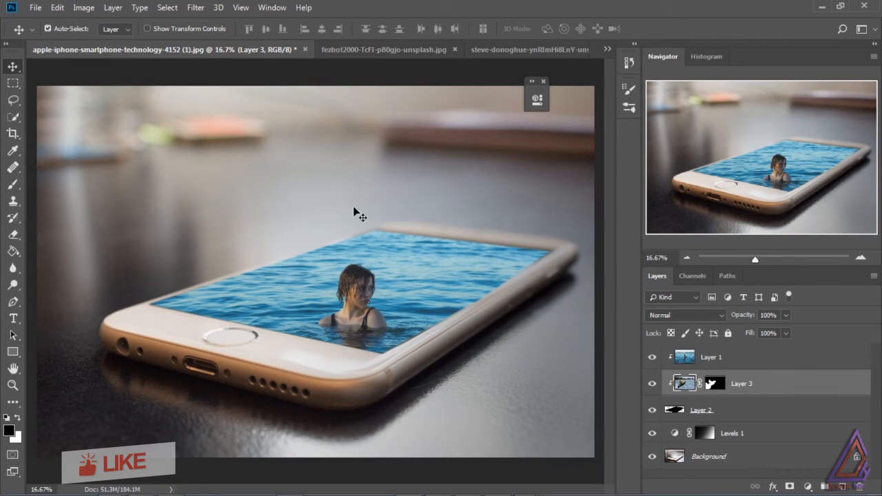
- Place the jet ski layer above the sea photo on Layer 1 and release it from the clipping mask
left_click_drag(688, 382, 691, 358)
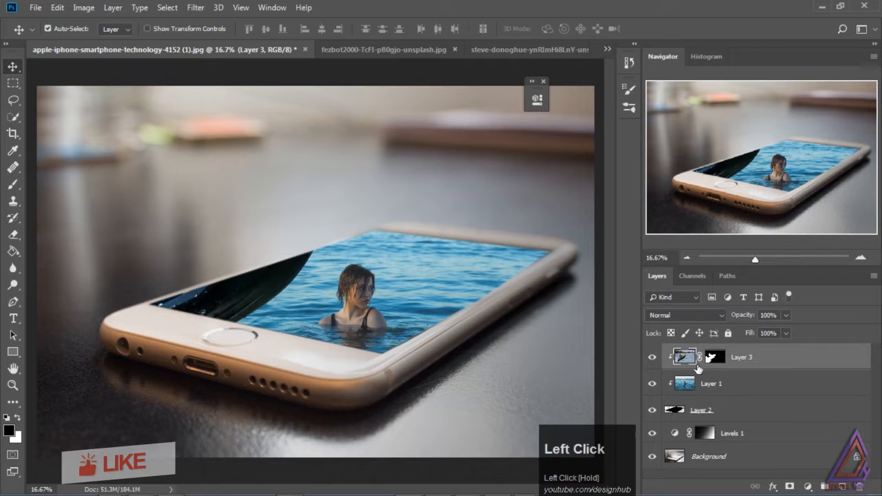
right_click(692, 358)
left_click(674, 223)
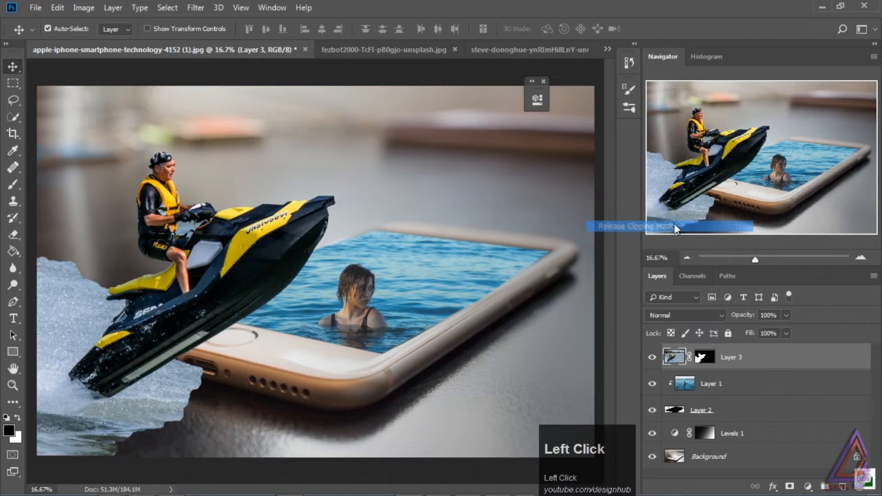
- Scale the jet ski layer to about 47% and position it leaping out of the near-left part of the phone's screen
key("ctrl+t")
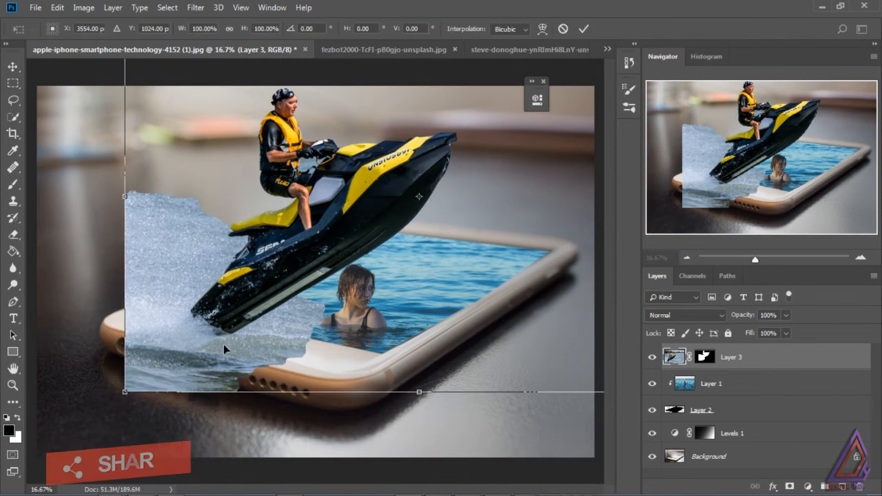
left_click_drag(128, 390, 272, 294, "alt+shift")
left_click_drag(335, 242, 294, 273, "shift")
left_click_drag(226, 319, 222, 321, "alt+shift")
left_click_drag(272, 279, 254, 279, "shift")
left_click_drag(205, 323, 220, 315, "alt+shift")
left_click_drag(264, 274, 248, 279, "shift")
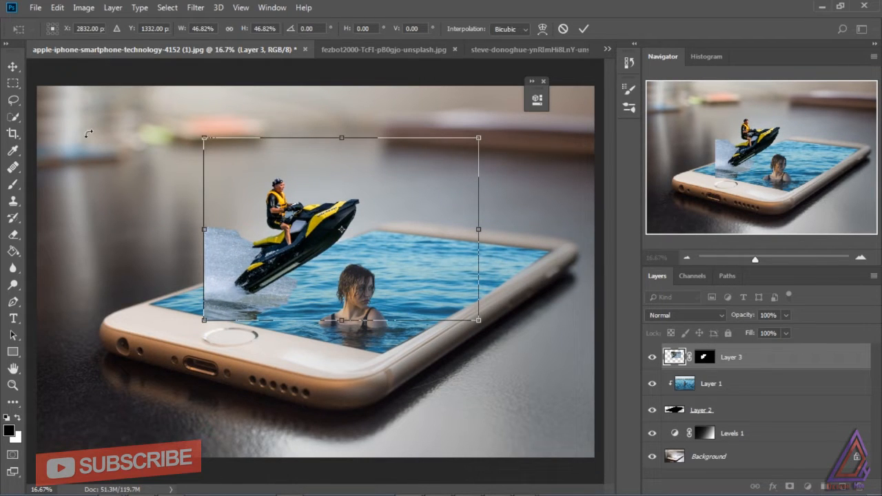
left_click(13, 67)
left_click(388, 197)
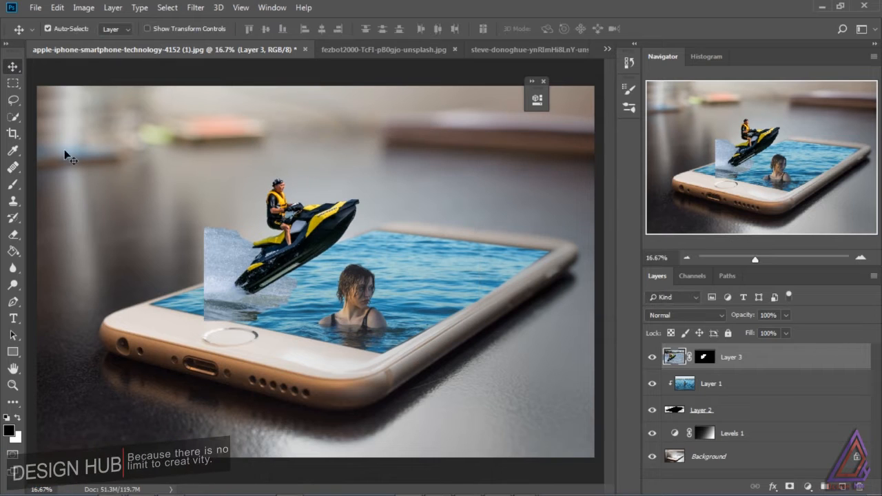
- Select the upper spray area behind the jet ski with the Quick Selection tool, excluding the jet ski and the lower splash
left_click(13, 116, "shift")
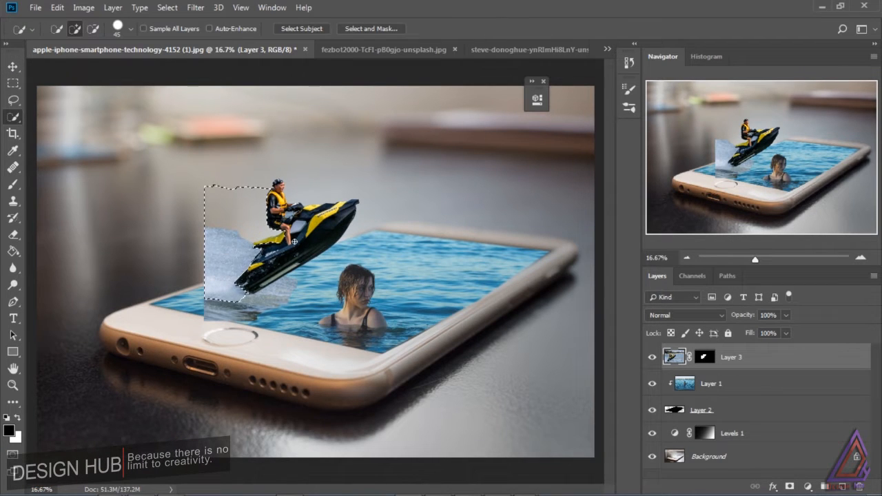
key("alt")
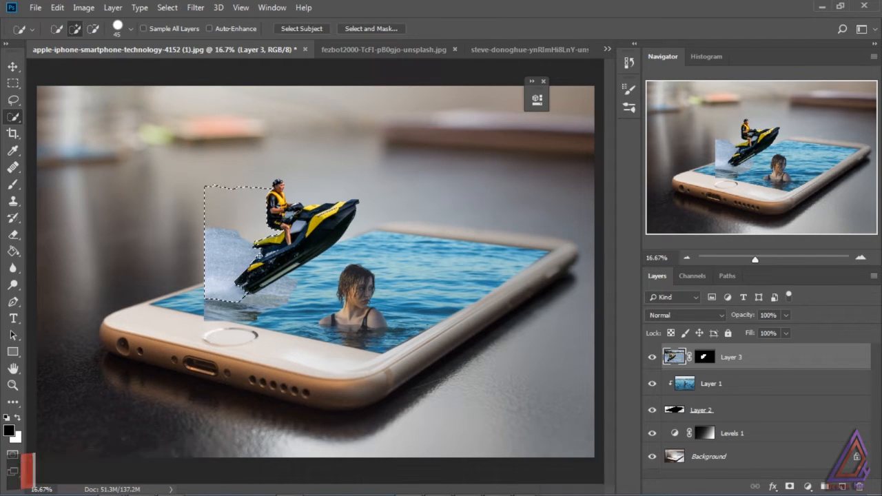
mouse_move(237, 274)
left_mouse_down("alt")
mouse_move(202, 290)
mouse_move(222, 302)
left_mouse_up("alt")
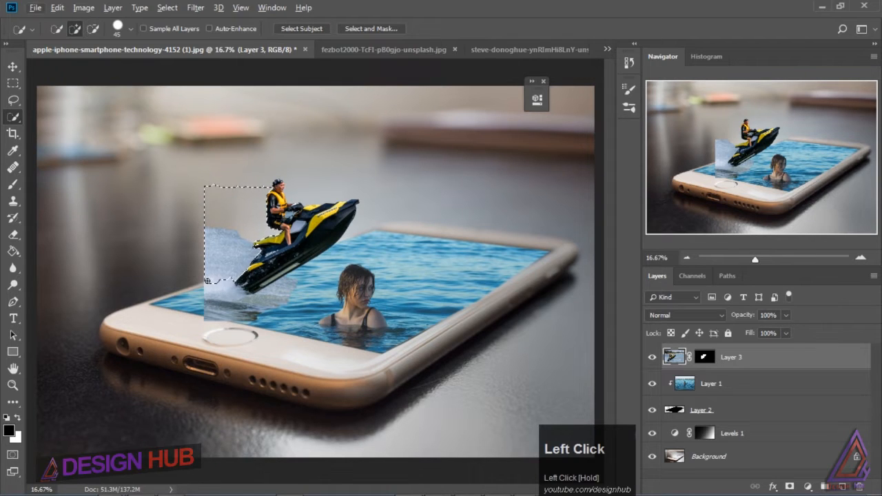
left_click(211, 282)
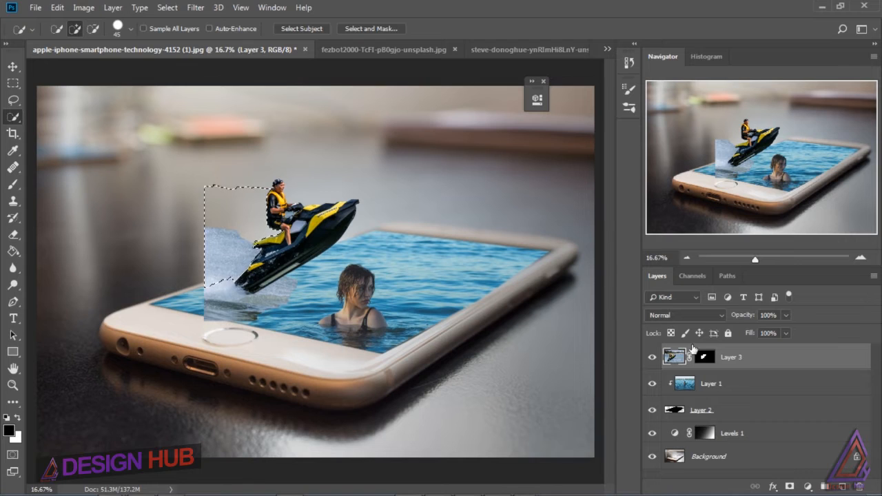
- Fill the selected spray area with black on Layer 3's mask and deselect
left_click(704, 357)
key("g")
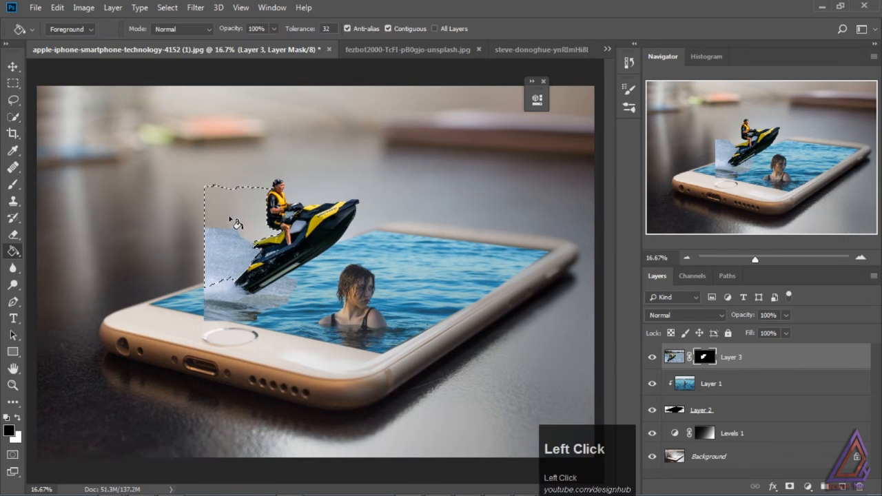
left_click(226, 238)
key("ctrl+d")
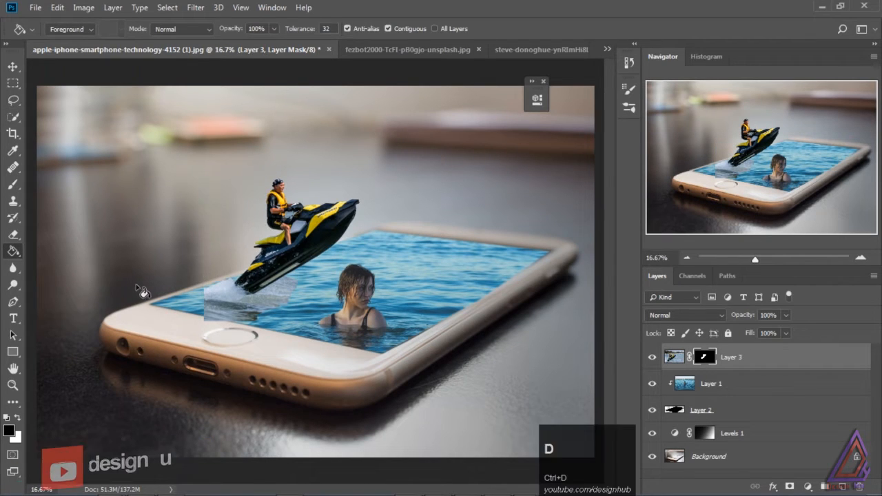
- Fade the remaining splash around the jet ski's tail on Layer 3's mask using a 200-pixel black brush at 27% opacity
left_click(12, 184)
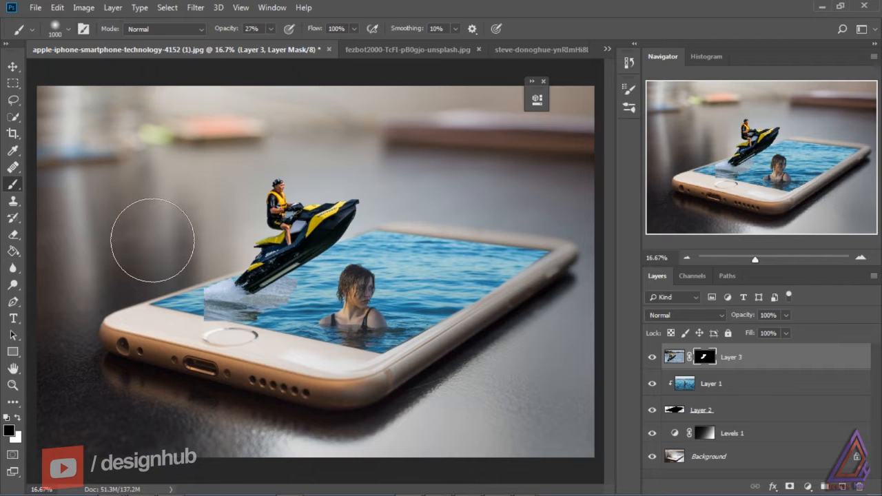
key("bracketleft")
key("bracketleft")
key("bracketleft")
key("bracketleft")
key("bracketleft")
left_click(219, 320)
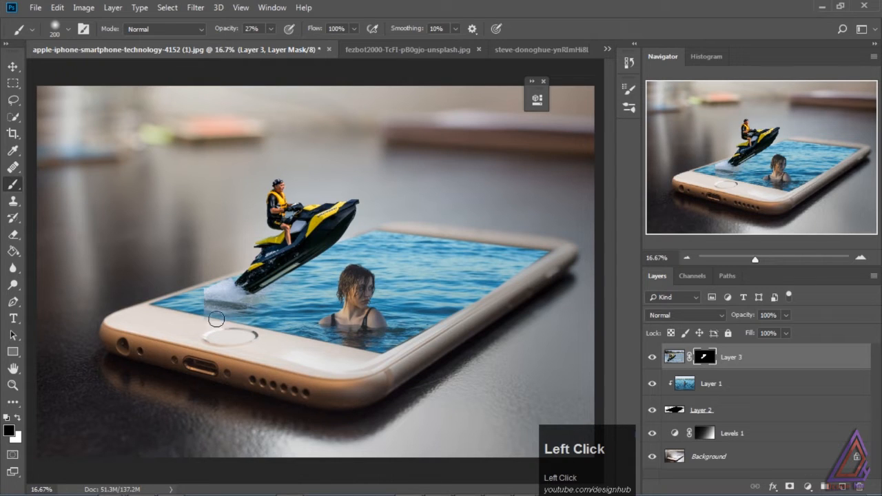
left_click(215, 279)
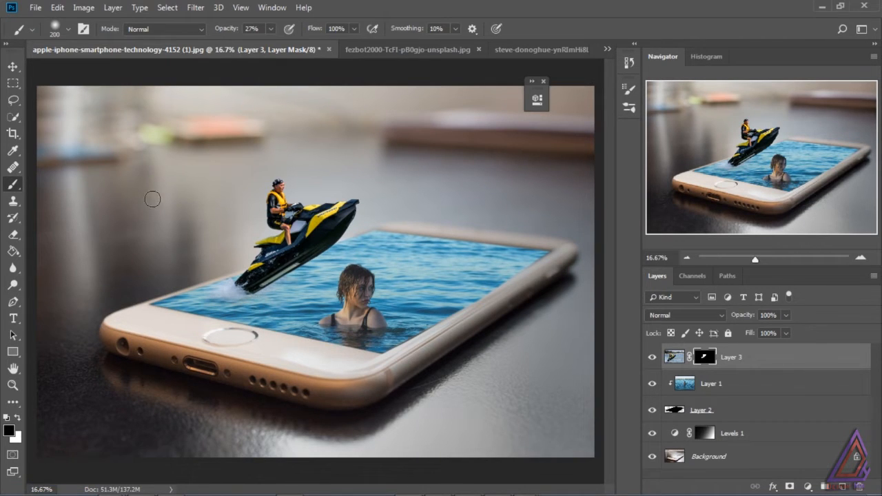
- Restore some splash behind the jet ski with white on Layer 3's mask, and fade its outer edges with black
left_click(17, 417)
left_click_drag(205, 298, 224, 296)
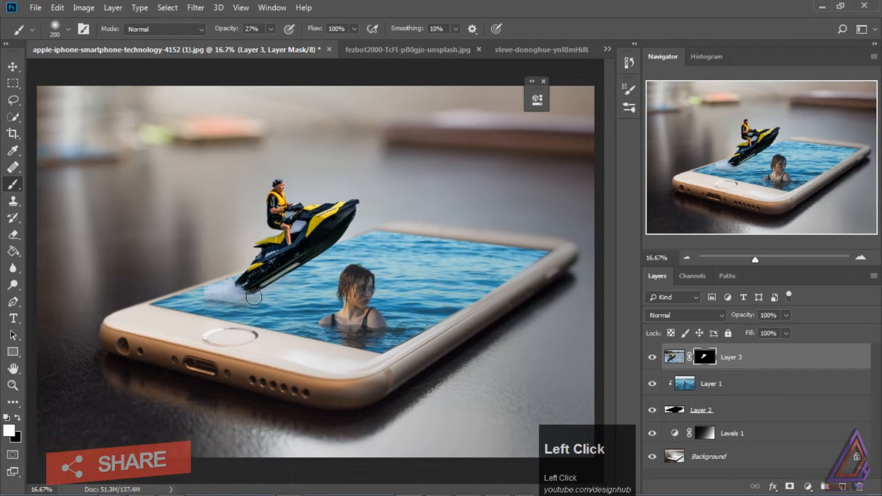
left_click(18, 418)
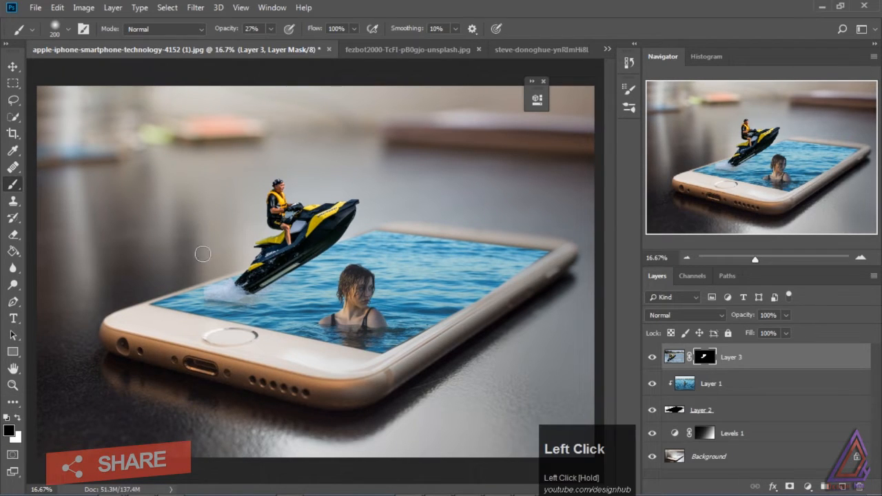
left_click(194, 297)
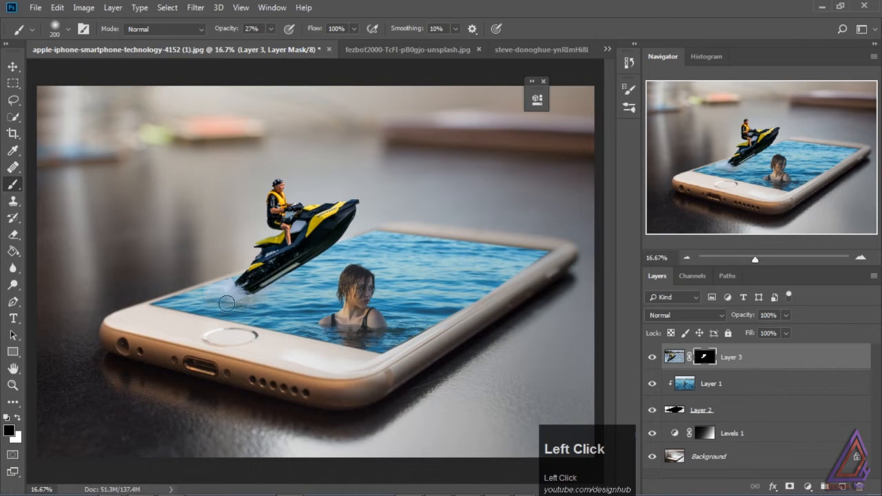
left_click(227, 279)
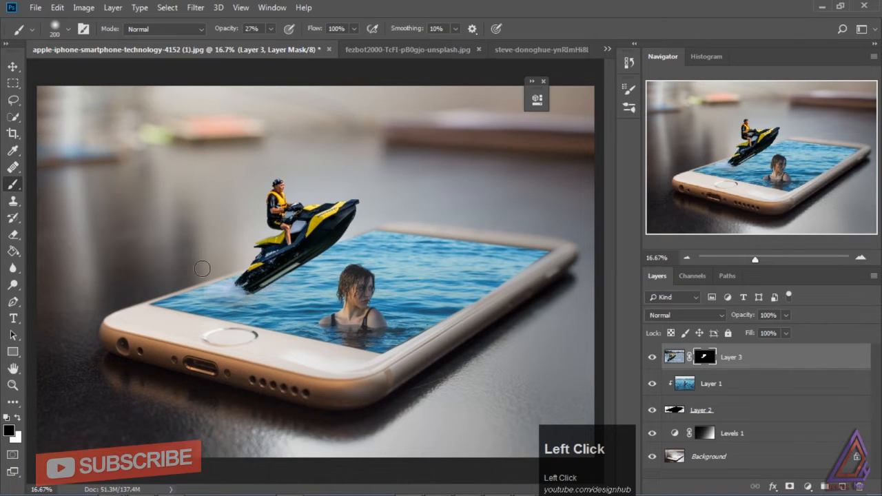
- Set the brush opacity to 26% and soften the splash's outer edge on Layer 3's mask
left_click(270, 29)
left_click_drag(268, 44, 305, 44)
left_click(270, 29)
left_click(228, 44)
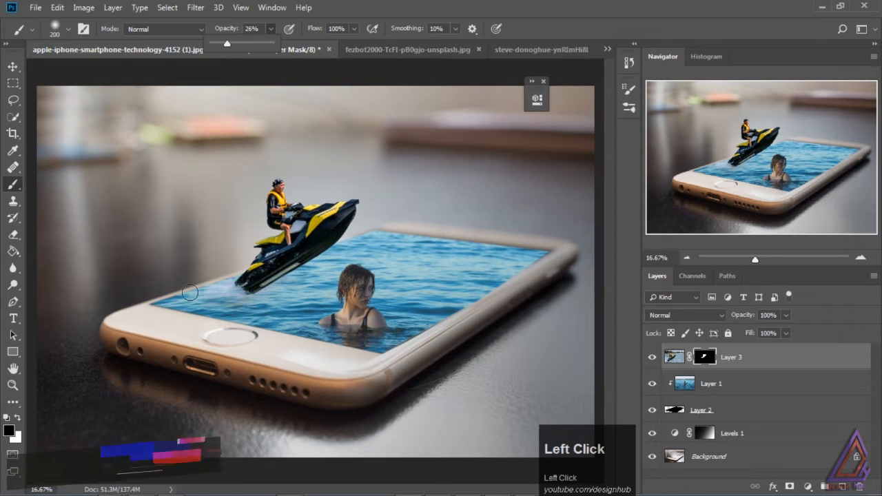
left_click(199, 290)
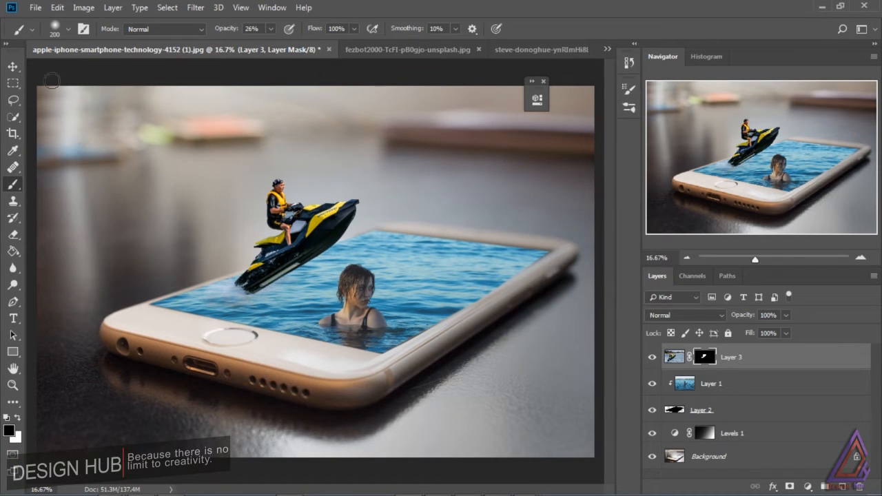
- Add a Color Balance adjustment clipped to Layer 3, with midtones at Cyan/Red -83 and Yellow/Blue +41
left_click(12, 66)
left_click(807, 486)
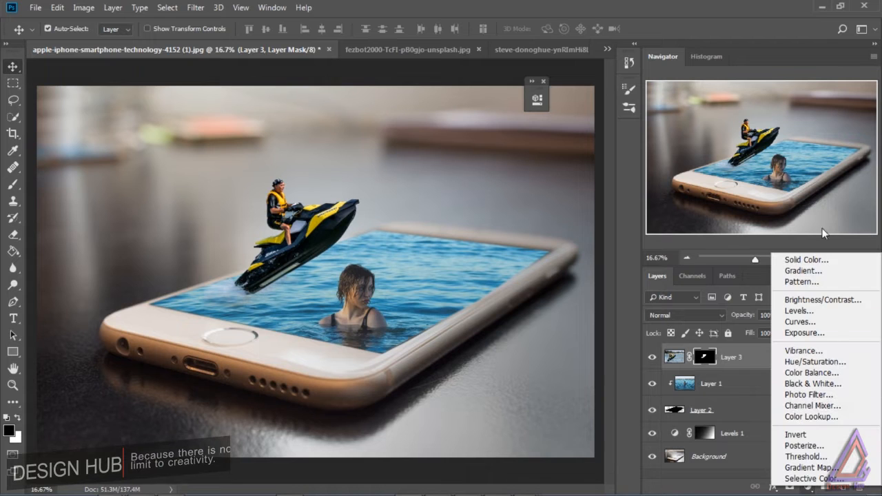
left_click(829, 374)
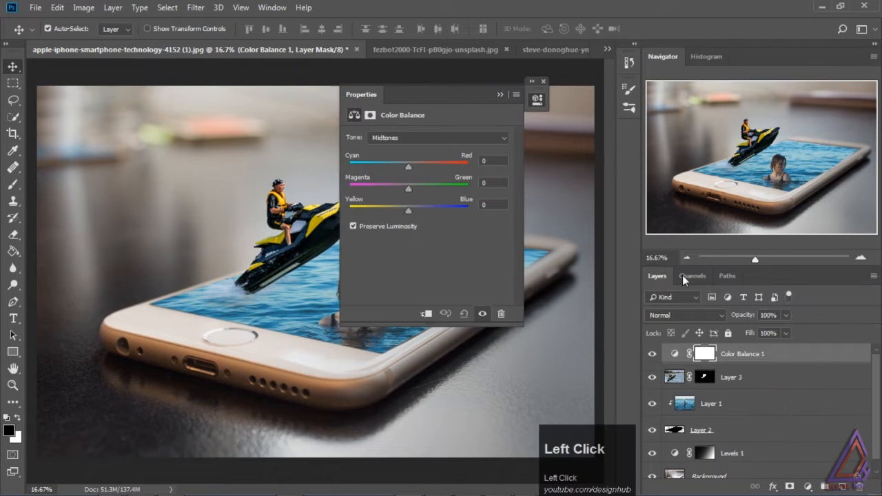
left_click_drag(445, 92, 609, 92)
left_click_drag(562, 167, 539, 166)
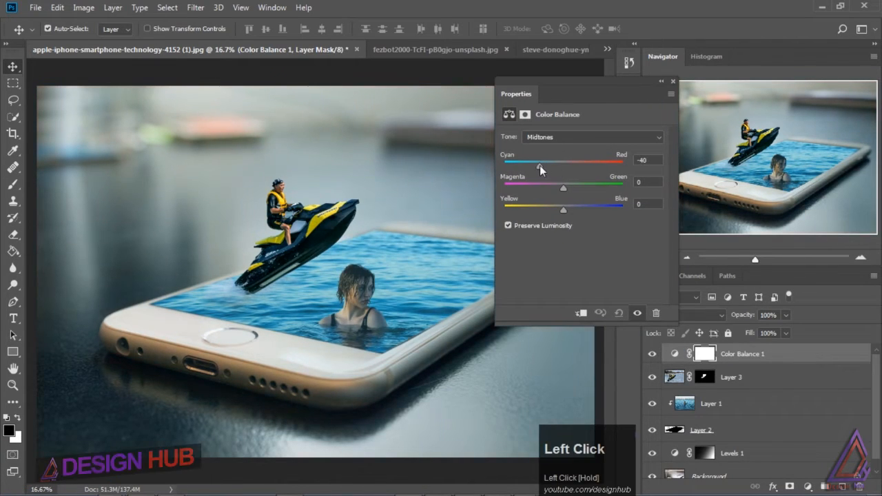
key("ctrl+alt+g")
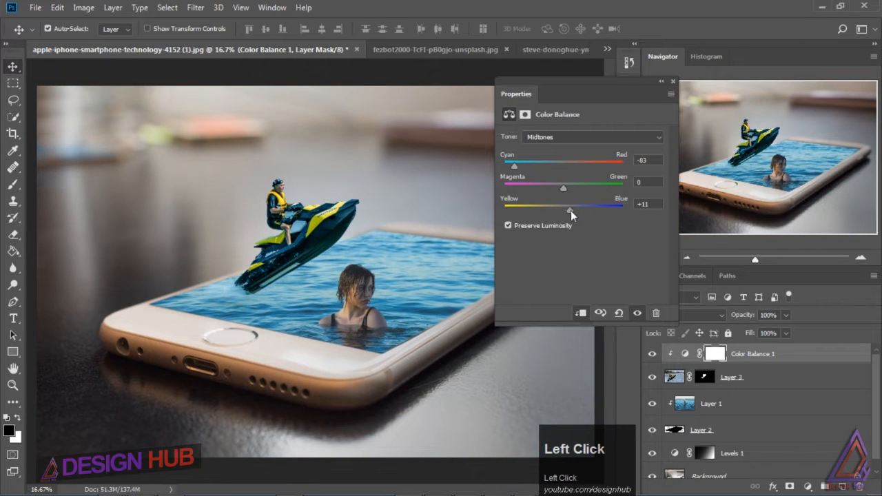
left_click_drag(570, 210, 587, 210)
- Shift the shadows of the jet ski's Color Balance adjustment toward cyan and blue
left_click(569, 135)
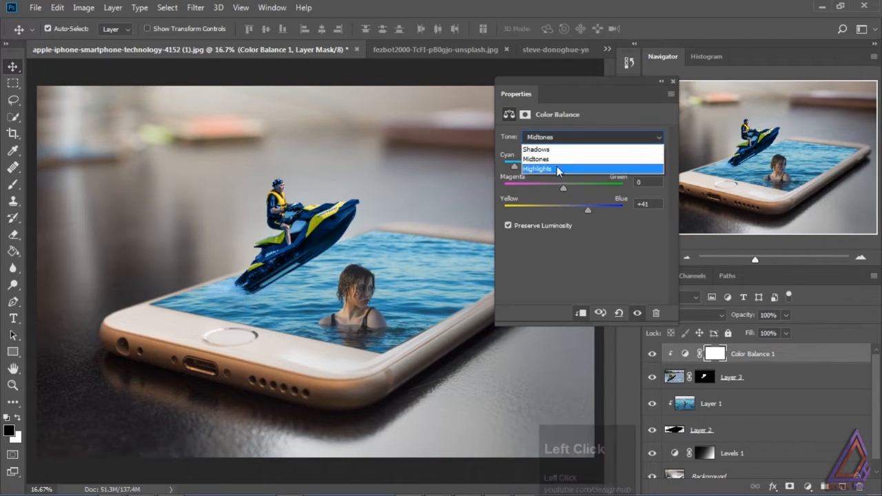
left_click(536, 149)
left_click_drag(563, 167, 542, 166)
left_click_drag(563, 210, 587, 213)
- Shift the highlights of the jet ski's Color Balance adjustment slightly toward cyan and blue
left_click(575, 137)
left_click(562, 170)
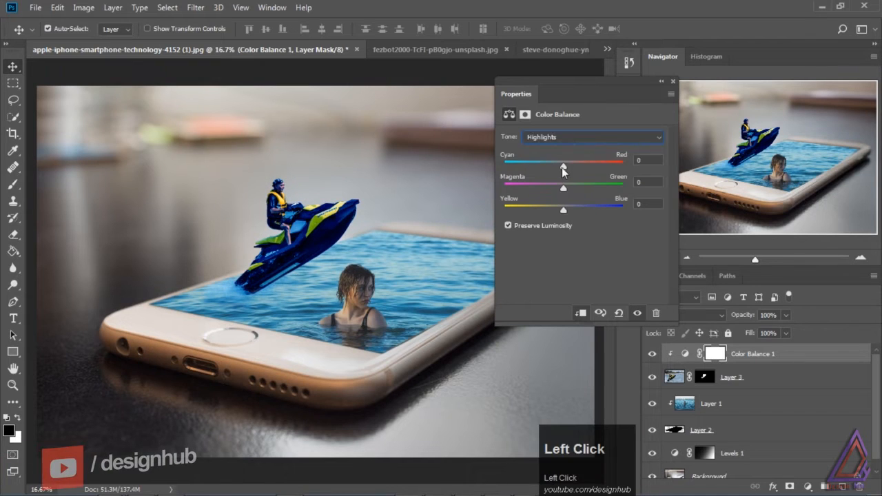
left_click_drag(561, 167, 551, 167)
left_click_drag(562, 210, 571, 209)
left_click(661, 81)
- Invert the Color Balance mask to black and paint white over the splash and the jet ski's underside
left_click(717, 354)
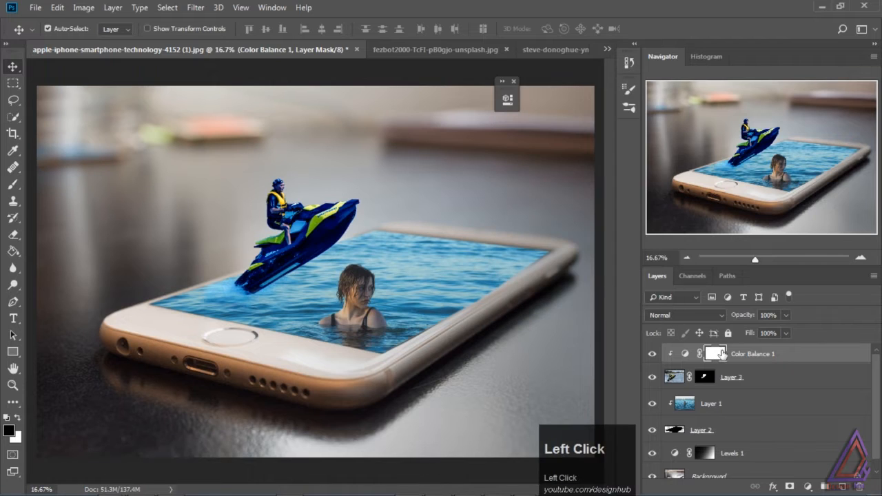
key("ctrl+i")
key("b")
left_click(90, 264)
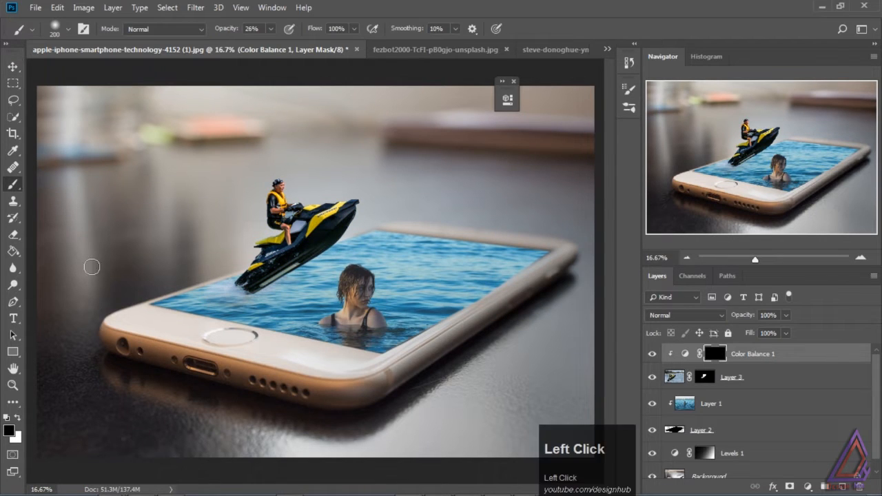
left_click(18, 419)
left_click_drag(217, 300, 248, 285)
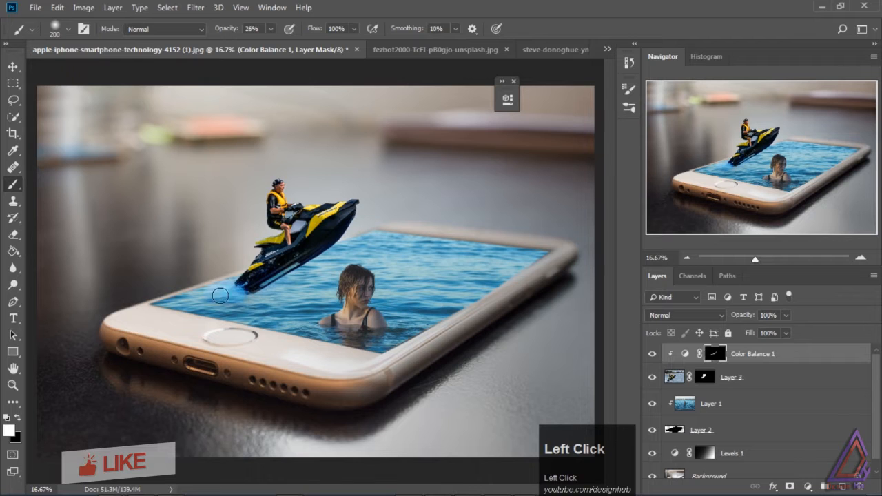
- On Layer 3's mask, fade the splash's outer edge with black and restore spray near the jet ski's tail with white
left_click(732, 377)
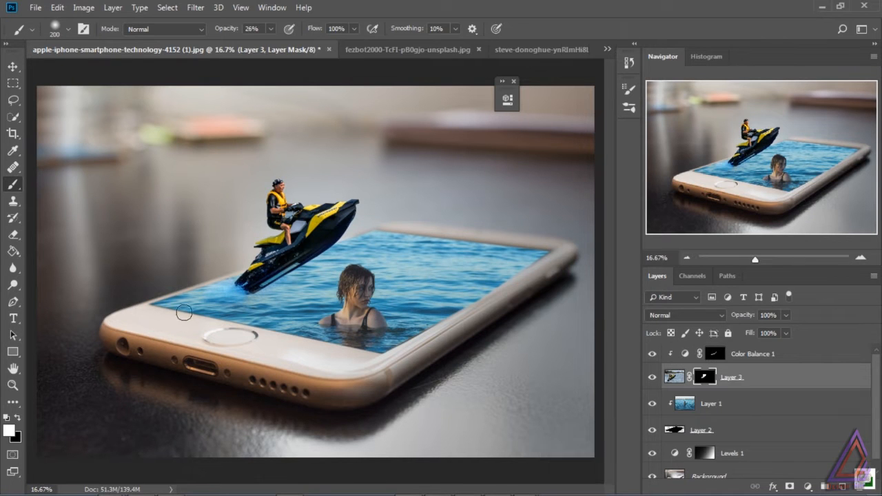
left_click(19, 420)
key("ctrl+plus")
key("ctrl+plus")
key("ctrl+plus")
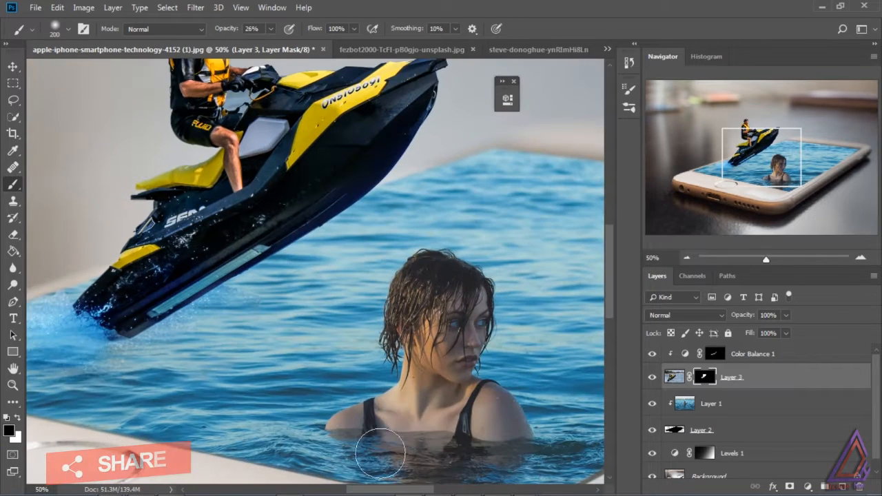
left_click_drag(388, 491, 347, 491)
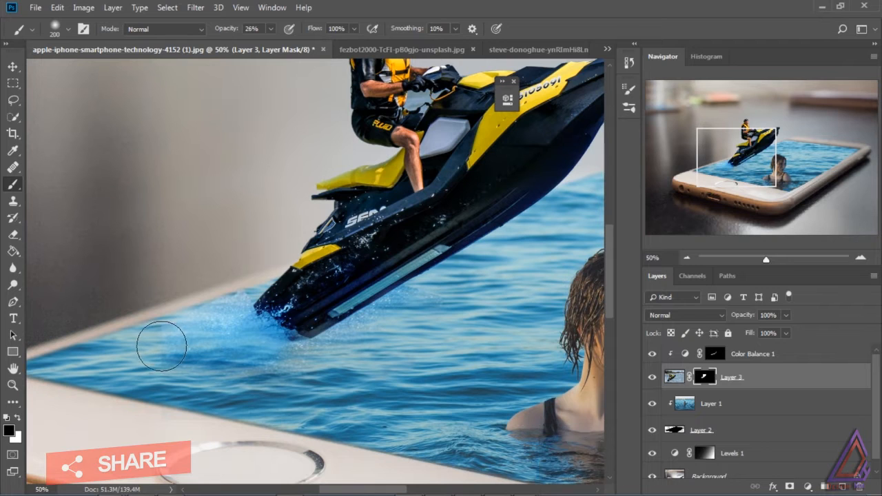
left_click_drag(161, 346, 152, 342)
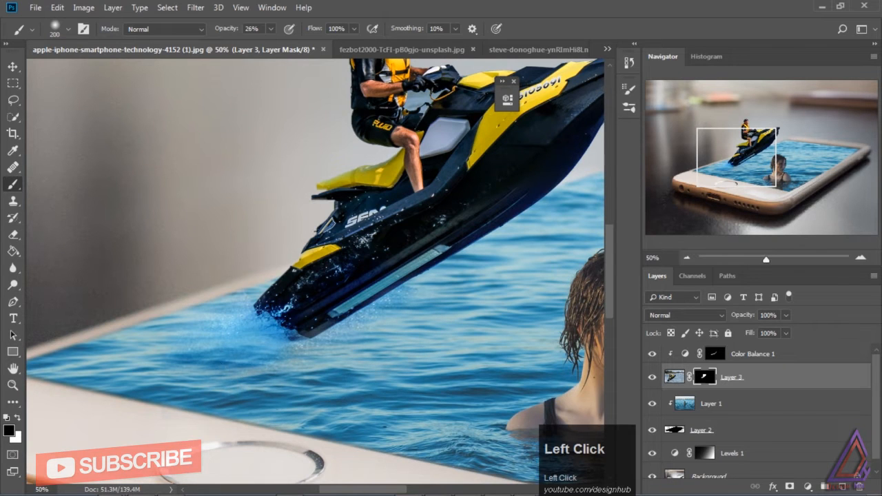
left_click(17, 417)
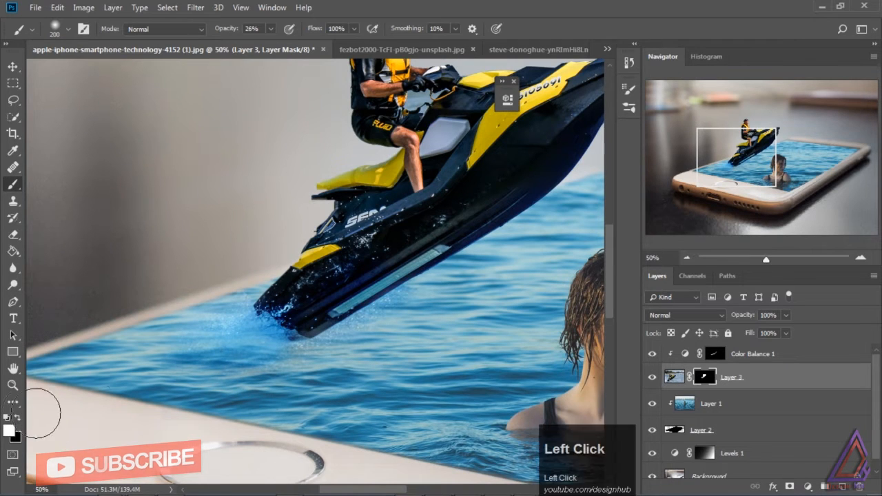
left_click_drag(256, 315, 265, 329)
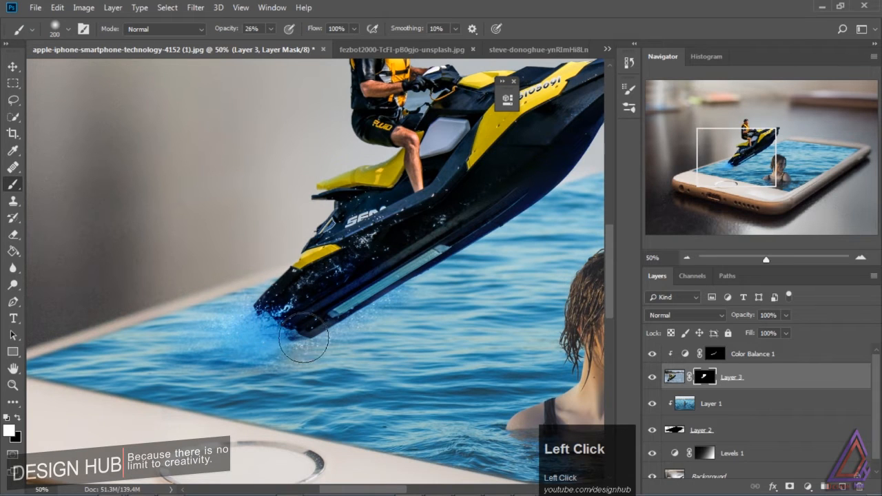
- Paint white over the jet ski's rear and splash on the Color Balance mask, and set a black brush to 5% opacity
left_click(714, 353)
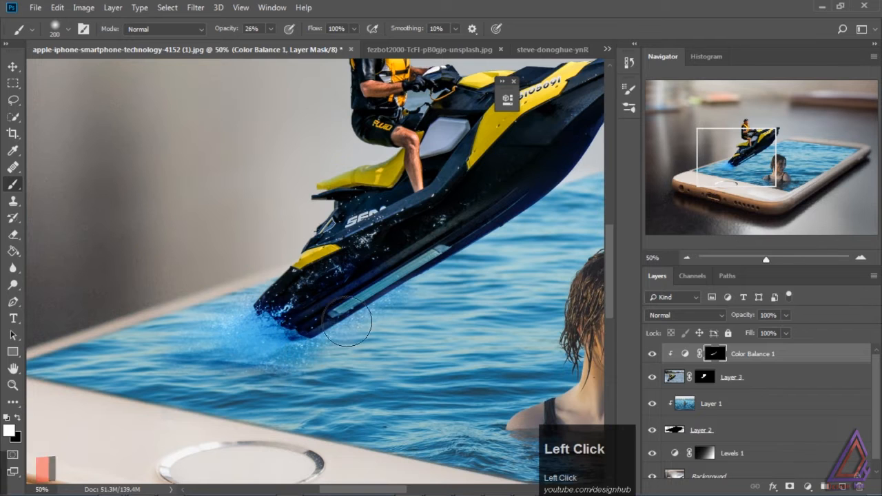
left_click(313, 314)
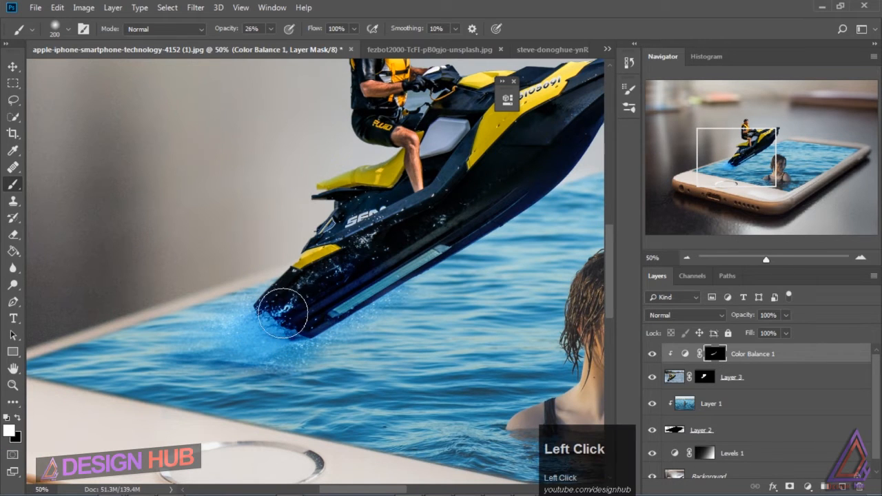
left_click(19, 420)
mouse_move(270, 29)
left_mouse_down()
mouse_move(270, 41)
mouse_move(258, 43)
left_mouse_up()
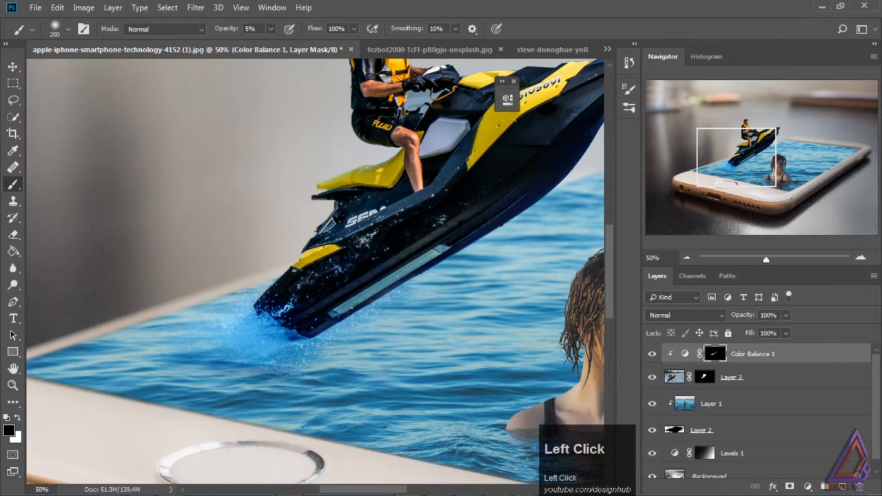
key("ctrl+0")
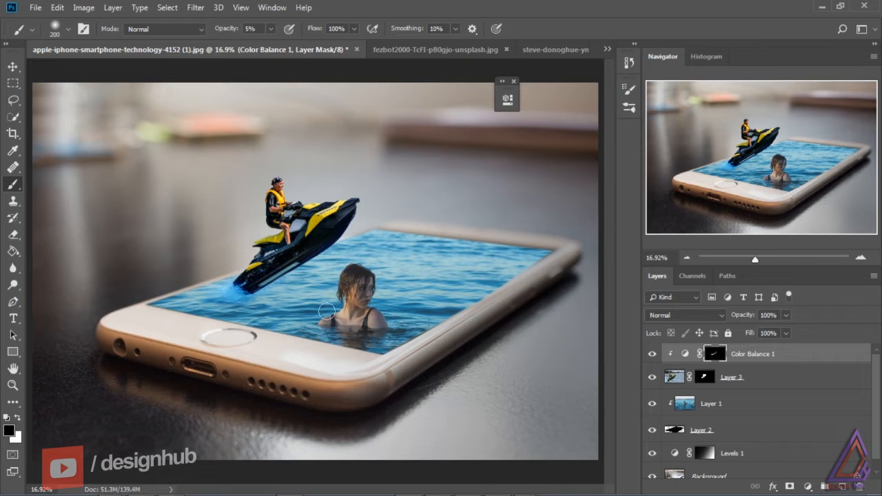
- Switch to the open photo of the three windsurfers with the Move tool active
left_click(13, 66)
left_click(456, 50)
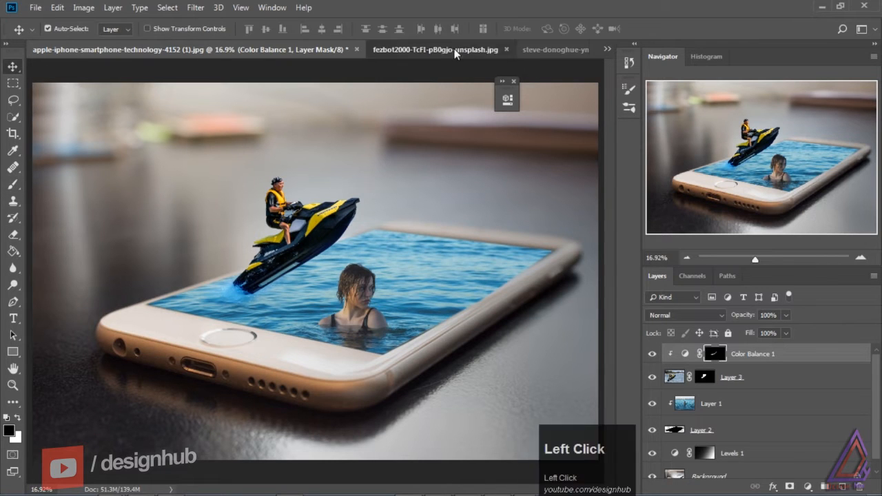
left_click(527, 50)
left_click(607, 49)
left_click(704, 95)
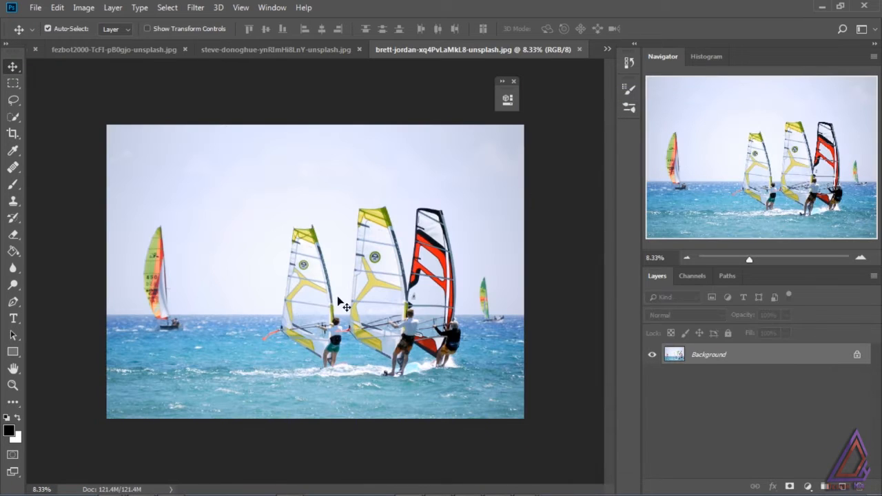
- Select the photo's subjects and subtract the distant sailboat from the selection with a 250 px Quick Selection brush
left_click(10, 186)
left_click(14, 116)
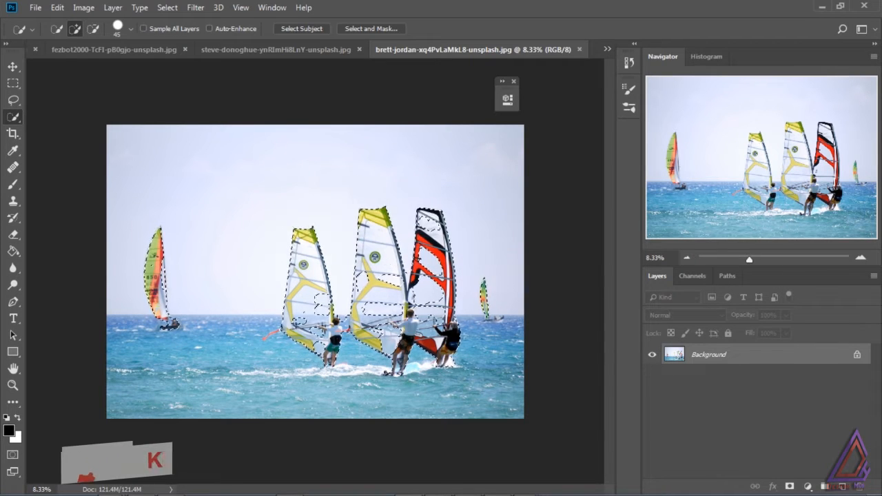
key("bracketright")
key("bracketright")
key("bracketright")
key("bracketright")
key("bracketright")
key("bracketright")
key("bracketright")
key("bracketright")
key("bracketright")
key("bracketright")
key("bracketright")
key("bracketright")
mouse_move(148, 241)
left_mouse_down("alt")
mouse_move(163, 328)
mouse_move(196, 316)
left_mouse_up("alt")
key("ctrl+plus")
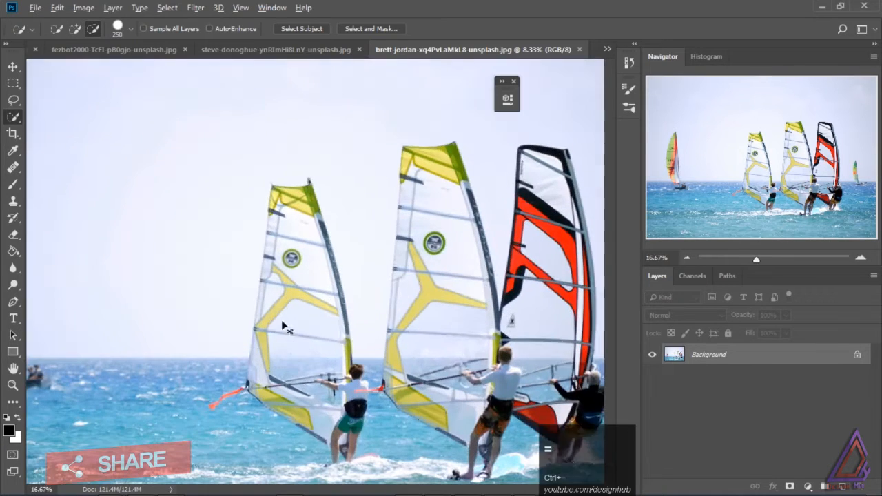
- Add the missing areas inside the three windsurfing sails to the selection
mouse_move(310, 324)
left_mouse_down()
mouse_move(315, 316)
mouse_move(318, 381)
left_mouse_up()
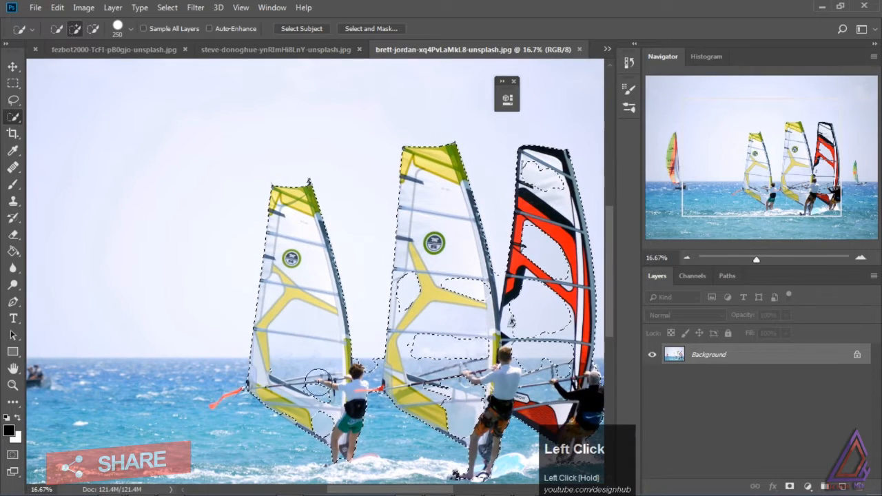
left_click(295, 408)
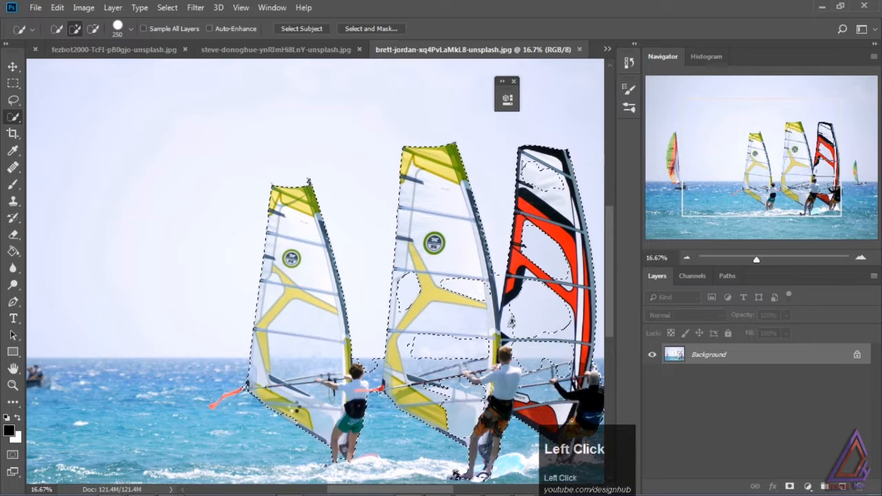
mouse_move(419, 338)
left_mouse_down()
mouse_move(422, 288)
mouse_move(414, 292)
mouse_move(435, 277)
left_mouse_up()
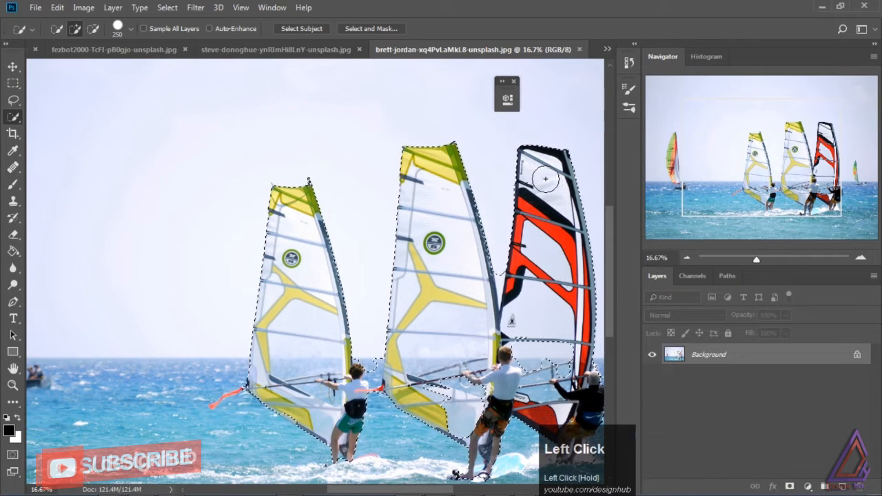
- With the Quick Selection brush reduced to 80 px, clean up the sail edges and add the first sail's red streamer
key("bracketleft")
key("bracketleft")
key("bracketleft")
key("bracketleft")
key("bracketleft")
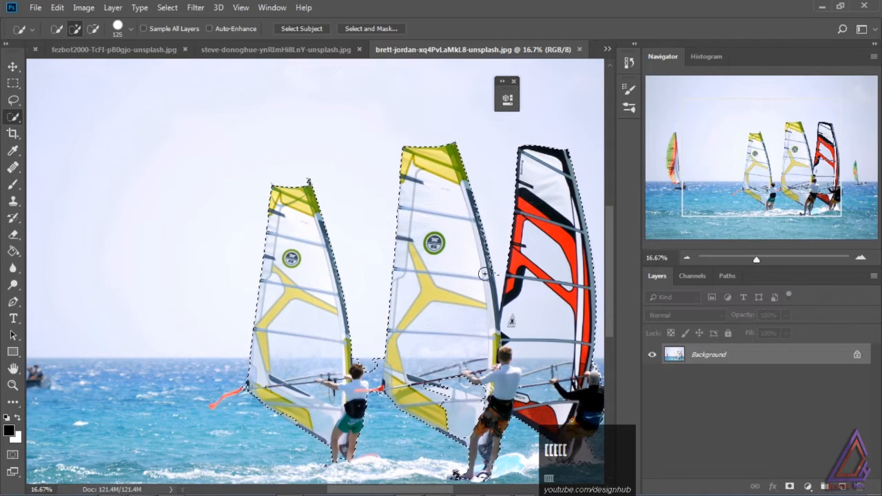
key("alt")
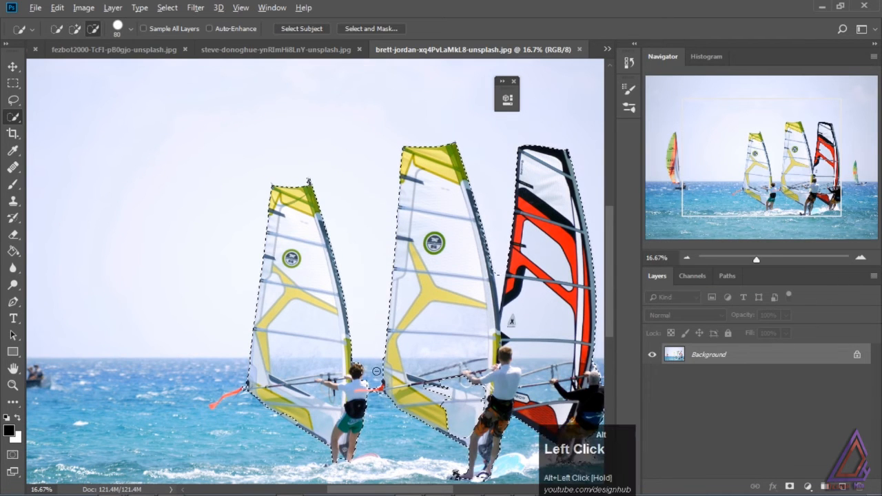
left_click_drag(291, 412, 290, 416)
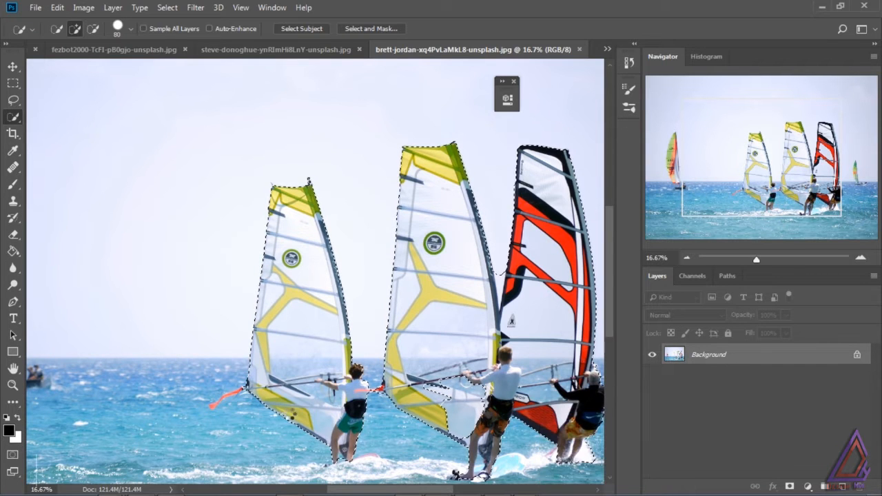
left_click(281, 414)
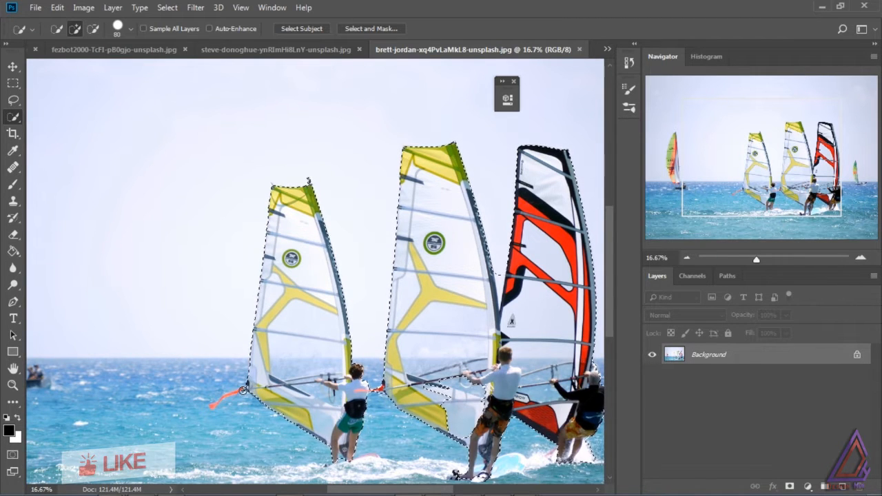
left_click(238, 407)
left_click(238, 406, "alt")
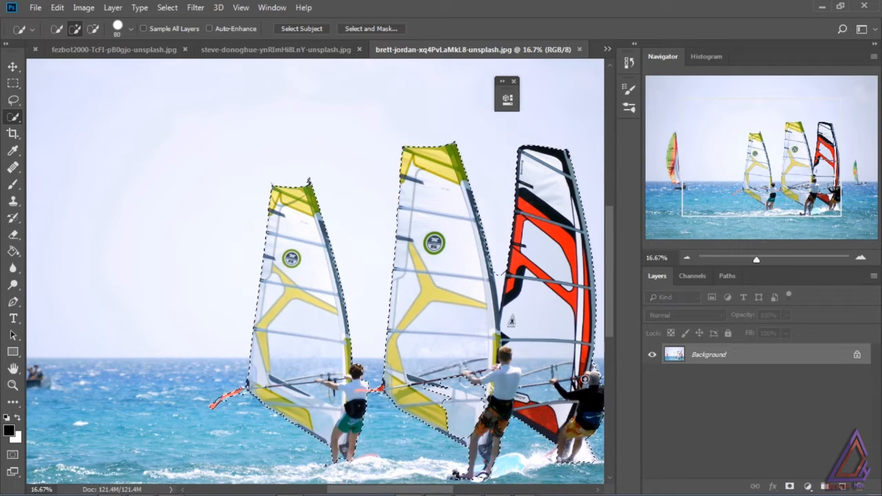
- Add the white wake and the boards to the selection, and refine its edge around the windsurfers
left_click_drag(611, 323, 612, 348)
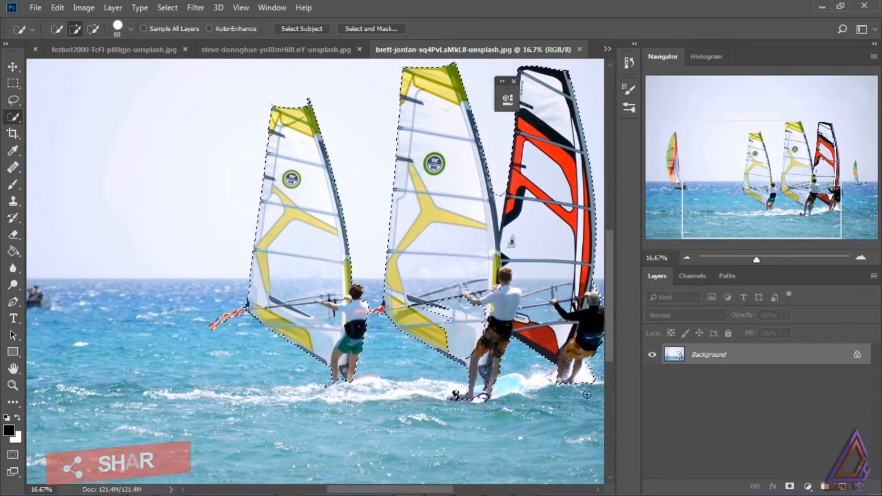
left_click_drag(455, 395, 69, 396)
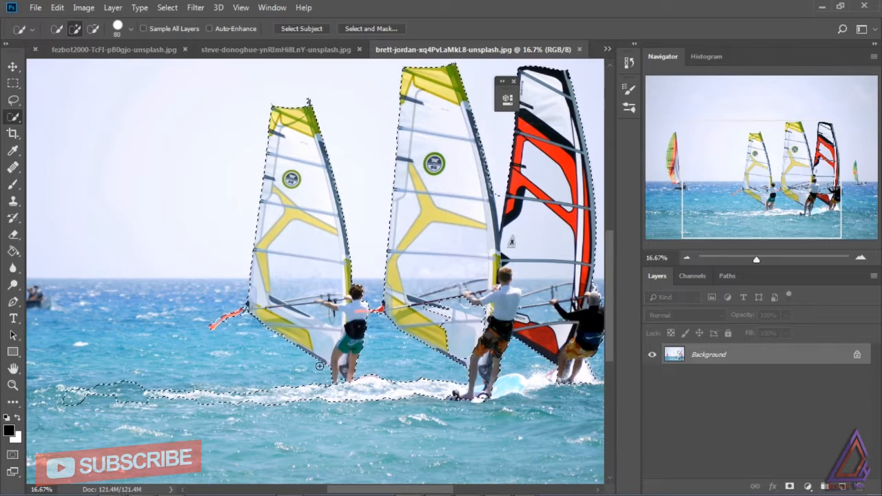
left_click_drag(410, 491, 427, 492)
mouse_move(577, 252)
left_mouse_down()
mouse_move(579, 276)
mouse_move(589, 263)
mouse_move(584, 205)
mouse_move(576, 257)
mouse_move(591, 268)
mouse_move(605, 292)
left_mouse_up()
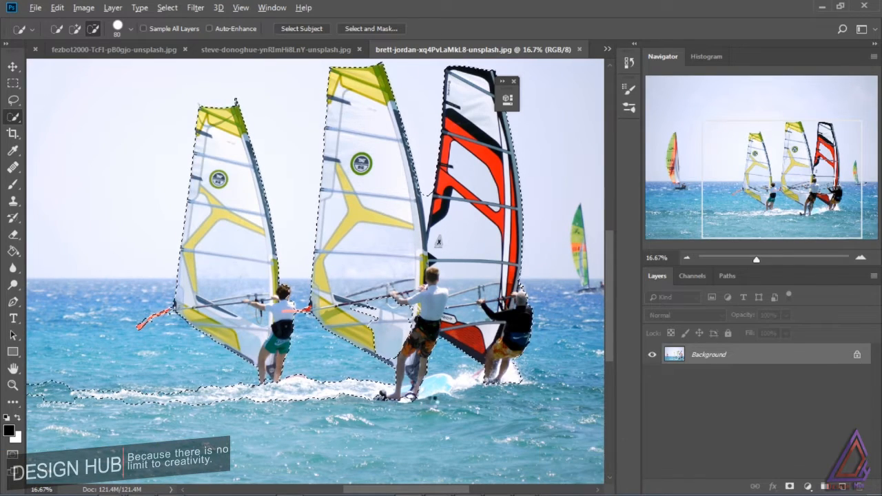
left_click(376, 347)
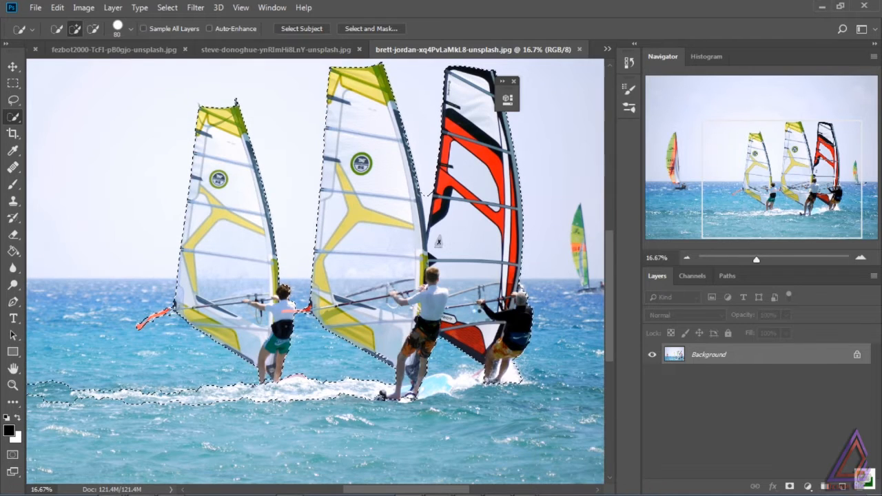
left_click_drag(485, 380, 470, 378)
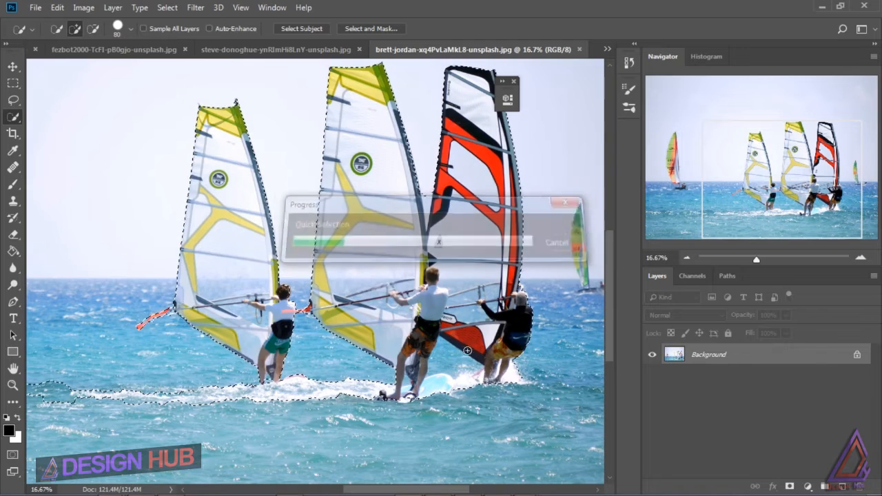
left_click_drag(309, 332, 328, 326)
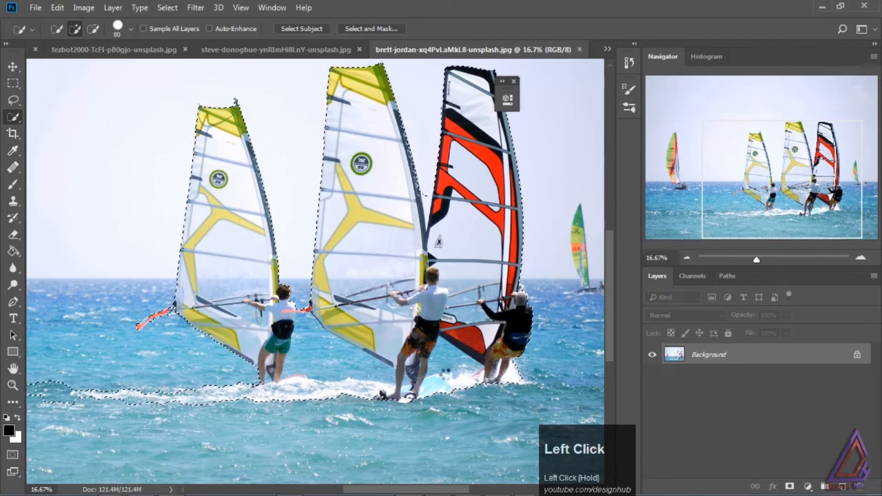
- Turn the selection into a layer mask that isolates the windsurfers, and bring the masked layer into the smartphone composition
left_click(789, 487)
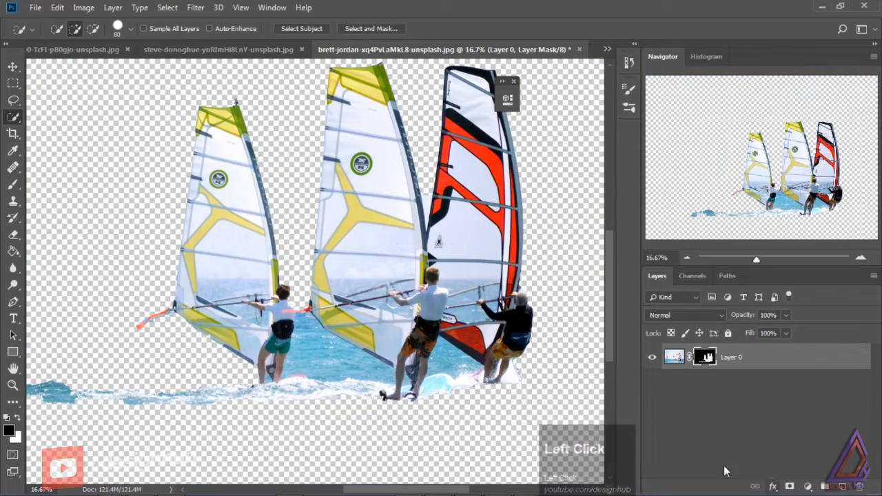
left_click(13, 67)
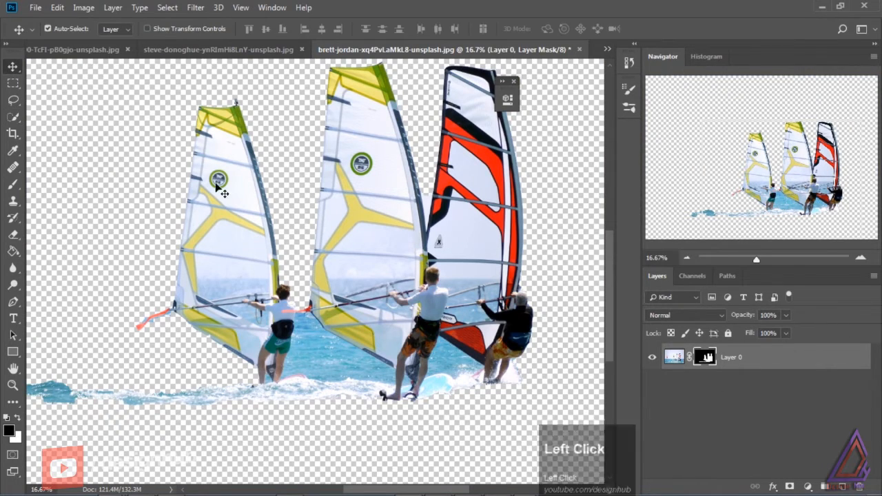
left_click_drag(222, 190, 149, 138)
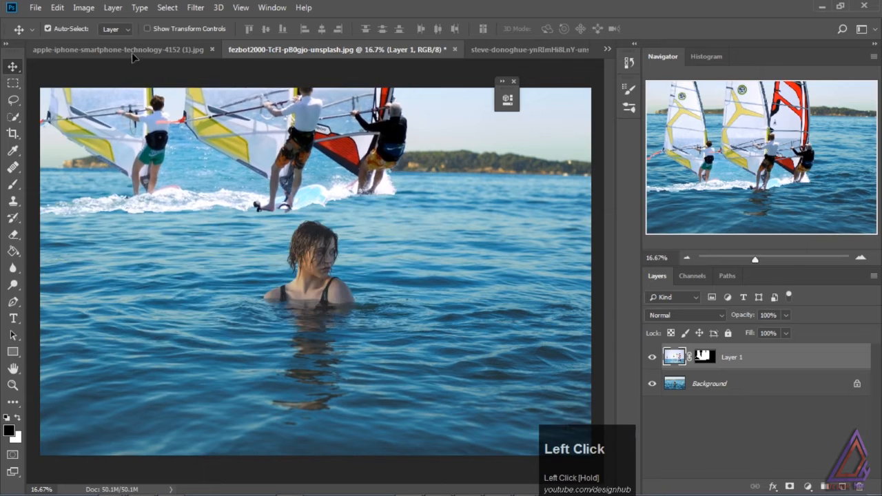
left_click_drag(132, 55, 334, 254)
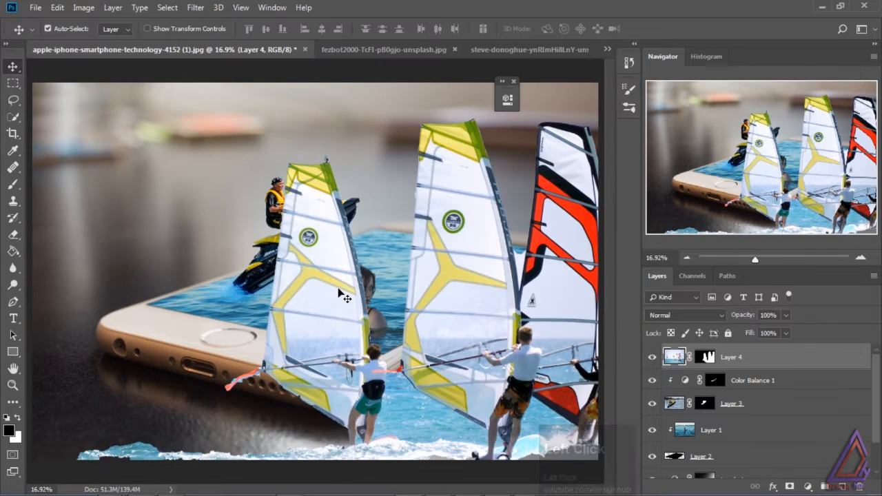
- Scale the windsurfers proportionally to 46.80% and place them at the far end of the phone's sea, beyond the jet ski and the woman
key("ctrl+t")
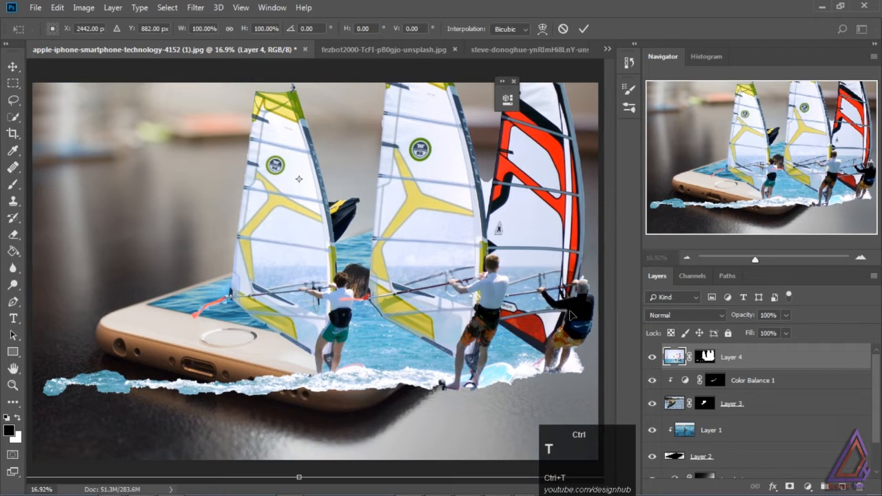
key("ctrl+minus")
key("ctrl+minus")
left_click_drag(515, 372, 428, 262)
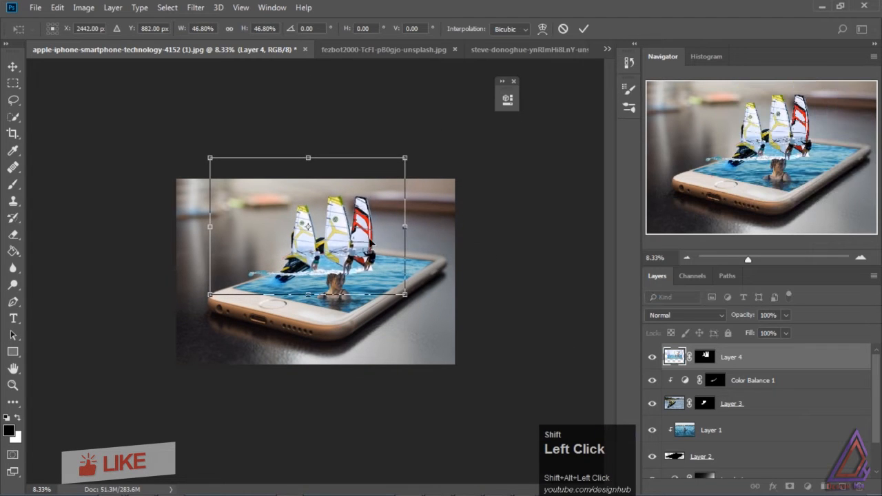
left_click_drag(362, 247, 413, 251)
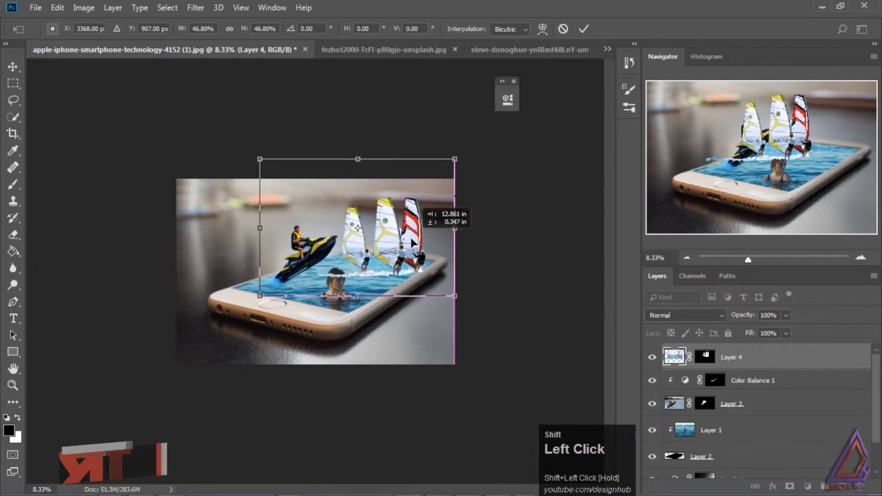
left_click(13, 66)
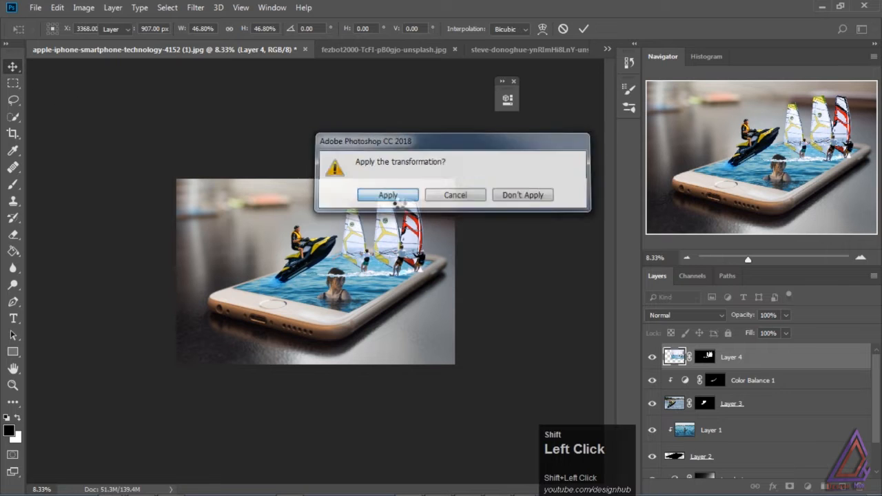
left_click(391, 197)
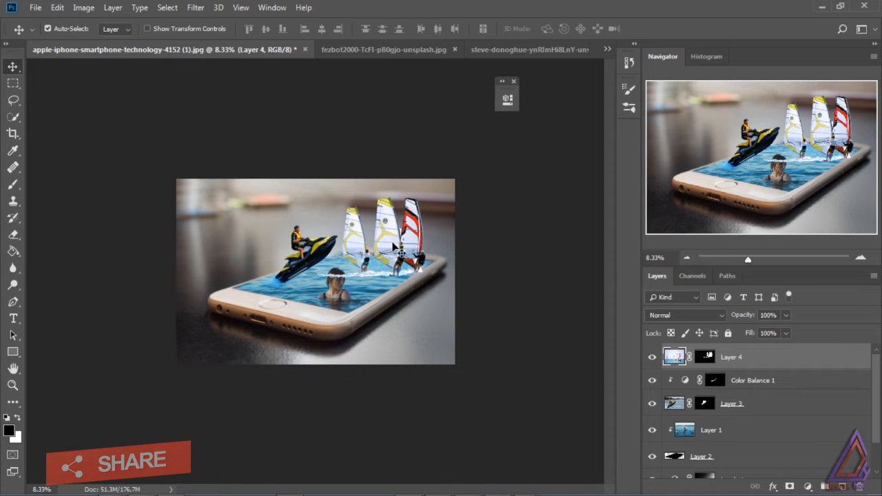
- Move the windsurfer layer slightly up and toward the jet ski on the phone's sea
left_click_drag(393, 243, 389, 242)
key("ctrl+plus")
key("ctrl+plus")
key("ctrl+plus")
left_click_drag(390, 489, 413, 488)
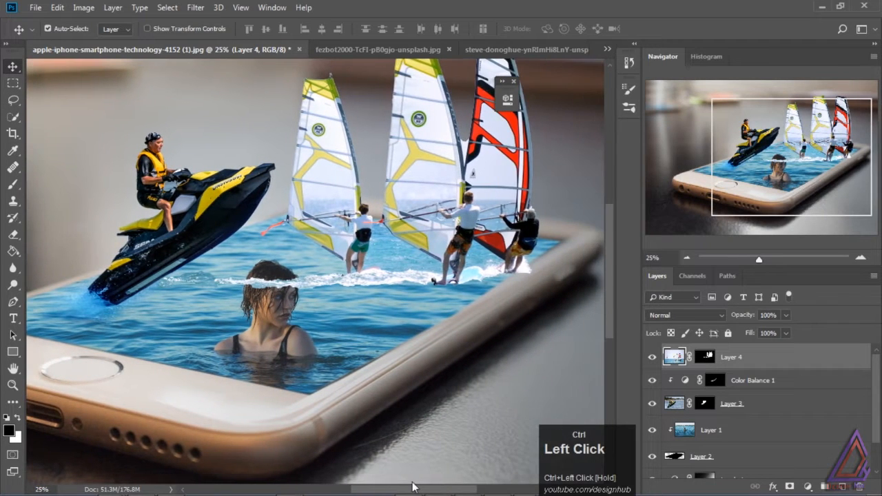
left_click_drag(497, 177, 492, 164)
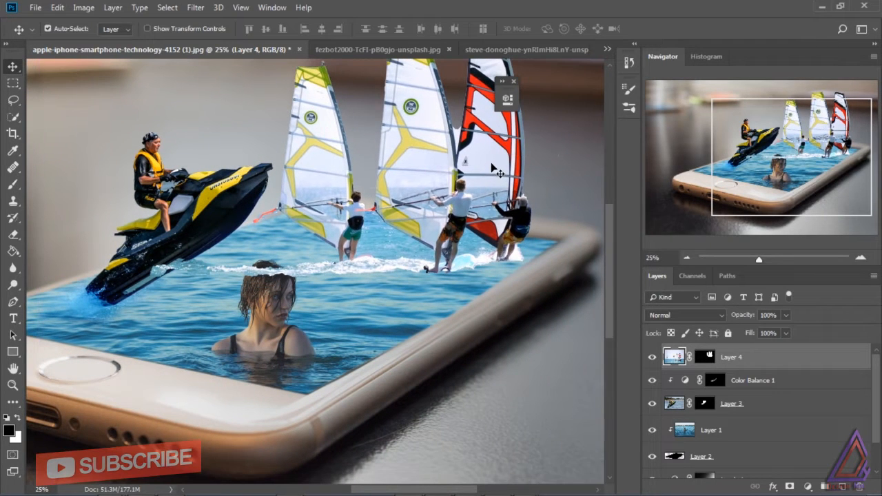
- Rotate the windsurfers to -2.98° and scale them to 98.41%, shifting them slightly to follow the phone screen's perspective
key("ctrl+minus")
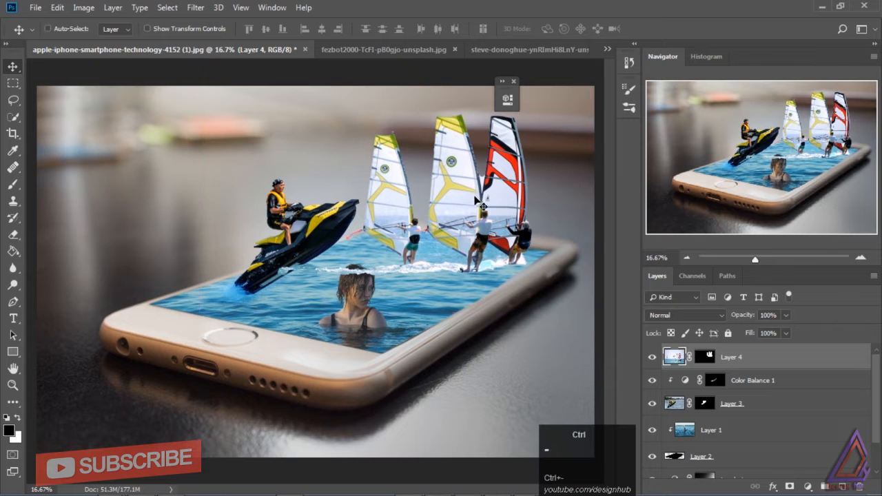
key("ctrl+t")
left_click_drag(186, 318, 197, 327)
left_click_drag(410, 207, 405, 204)
left_click_drag(212, 319, 214, 310)
left_click(13, 66)
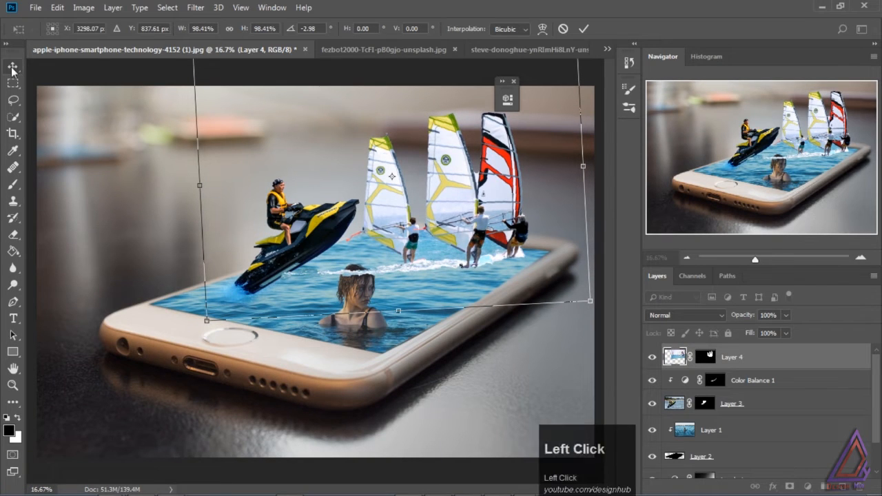
left_click(355, 195)
- On the windsurfers' layer mask, paint out the wake over the woman's head with a 200 px black brush at 100% opacity
left_click(706, 356)
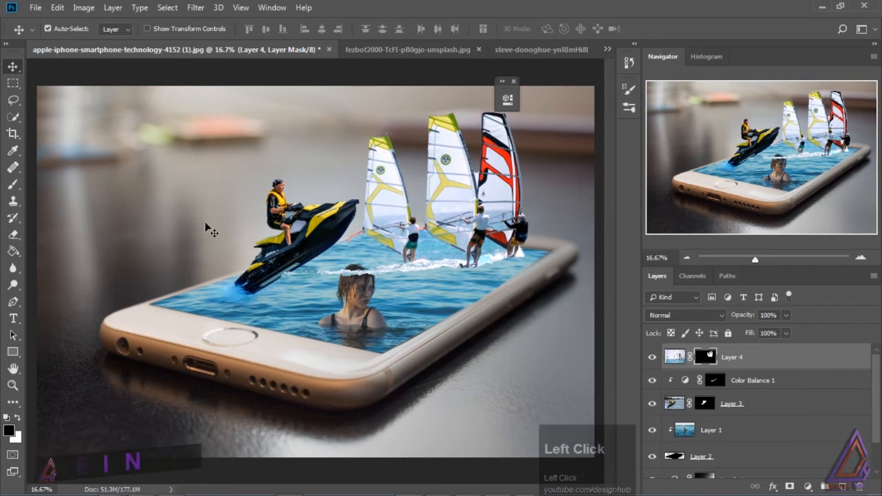
left_click(10, 188)
left_click(270, 29)
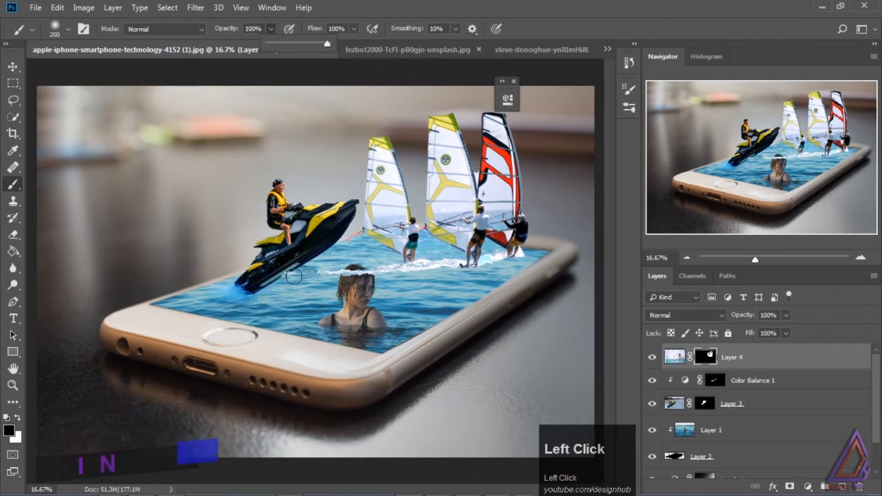
left_click_drag(294, 276, 302, 275)
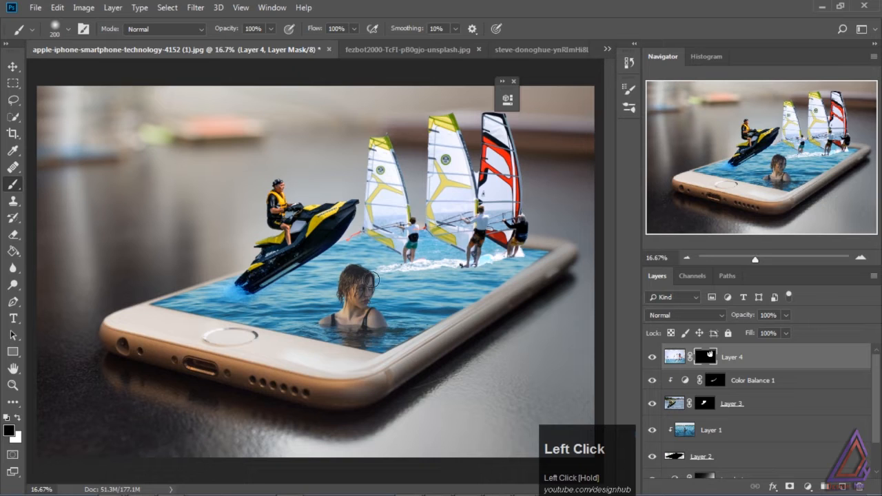
- Lower the brush opacity to 14%, blend the remaining wake into the sea on the mask, and close the floating panel
left_click(271, 29)
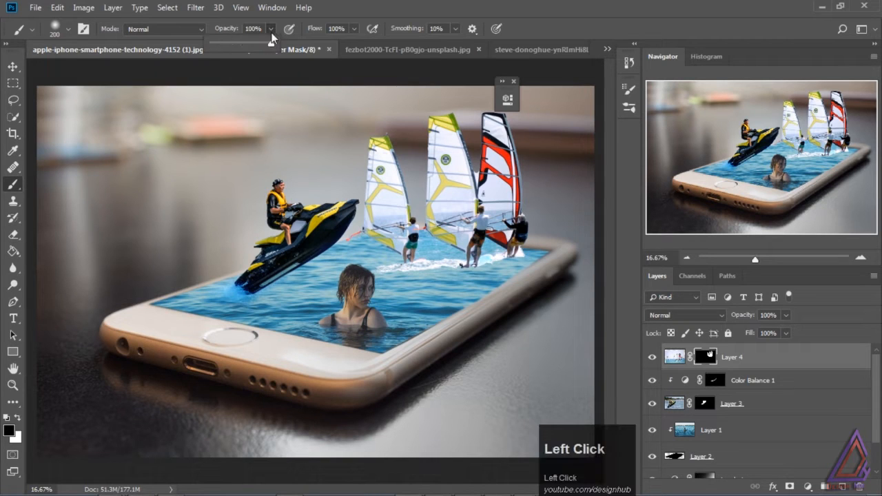
left_click(387, 273)
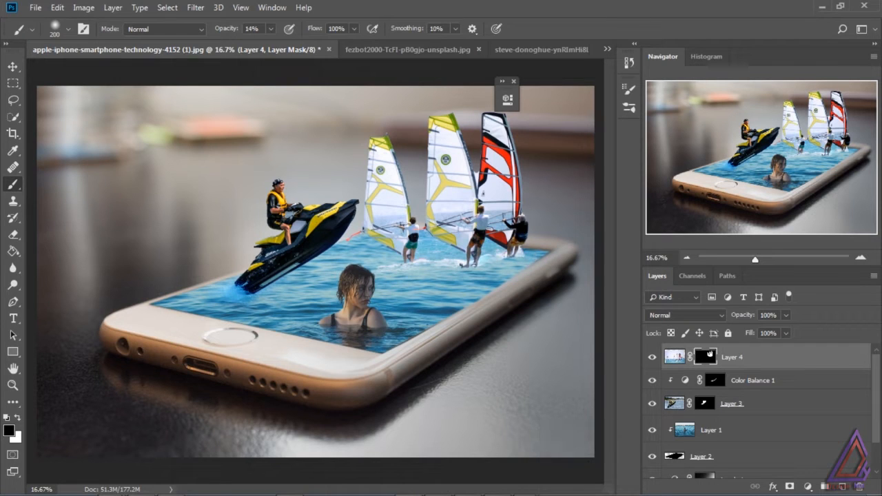
left_click(513, 81)
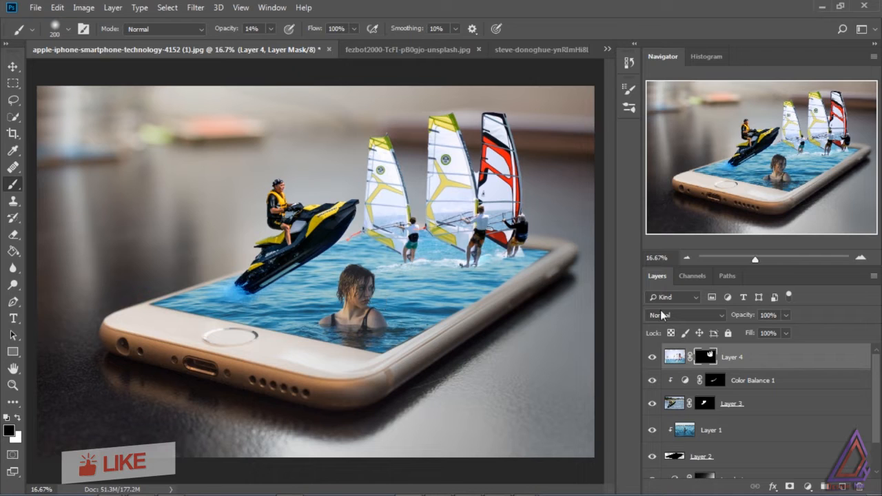
- Apply a Gaussian Blur with a 4.2 px radius to the windsurfers' image on Layer 4
left_click(674, 358)
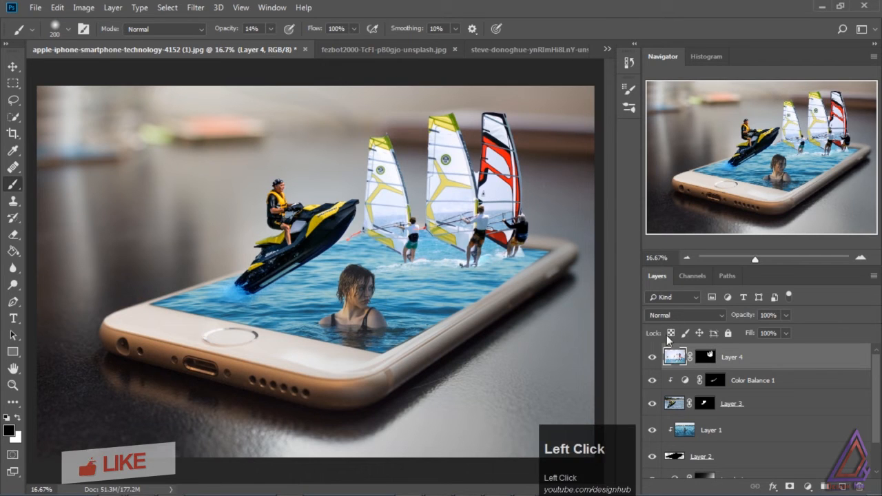
left_click(706, 357)
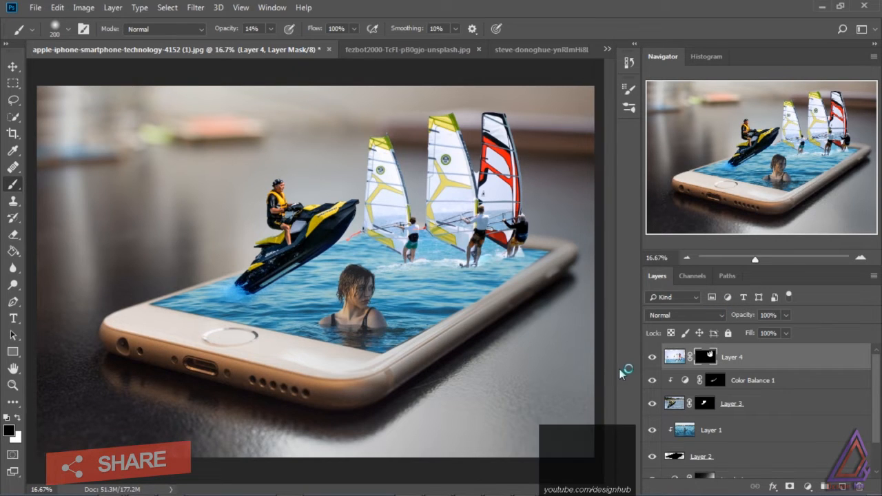
key("ctrl+minus")
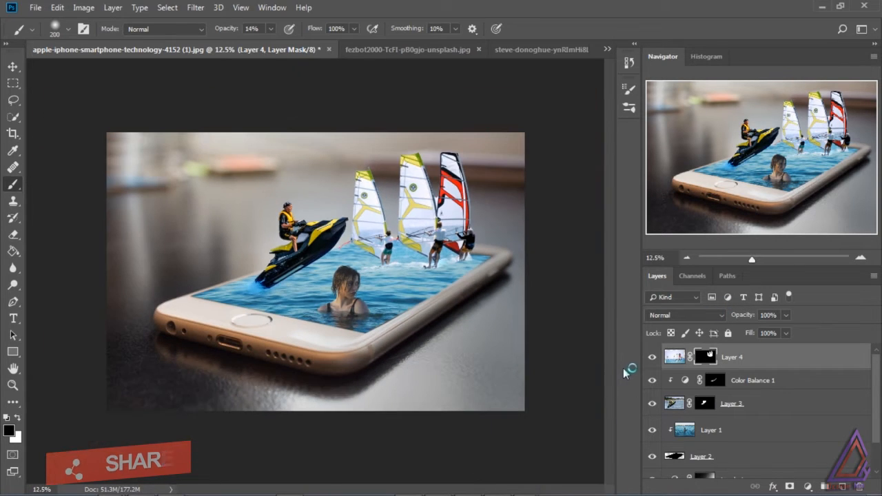
left_click(674, 358)
left_click(196, 7)
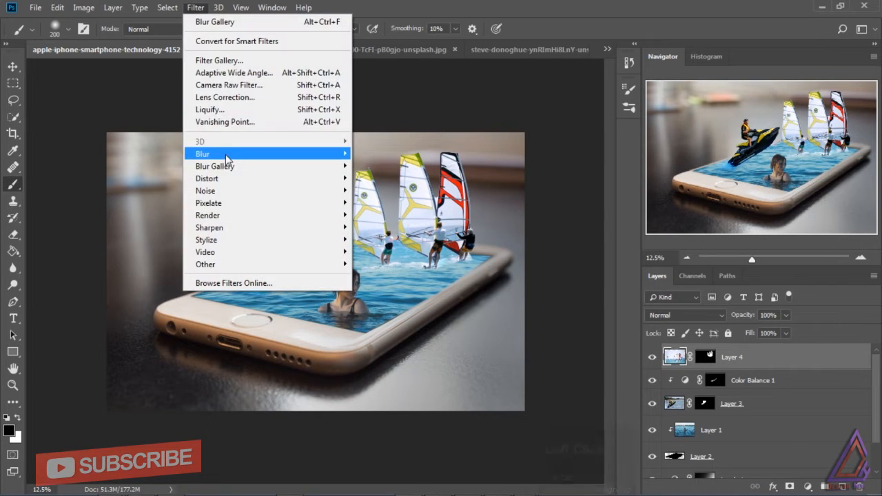
mouse_move(226, 154)
left_click(144, 203)
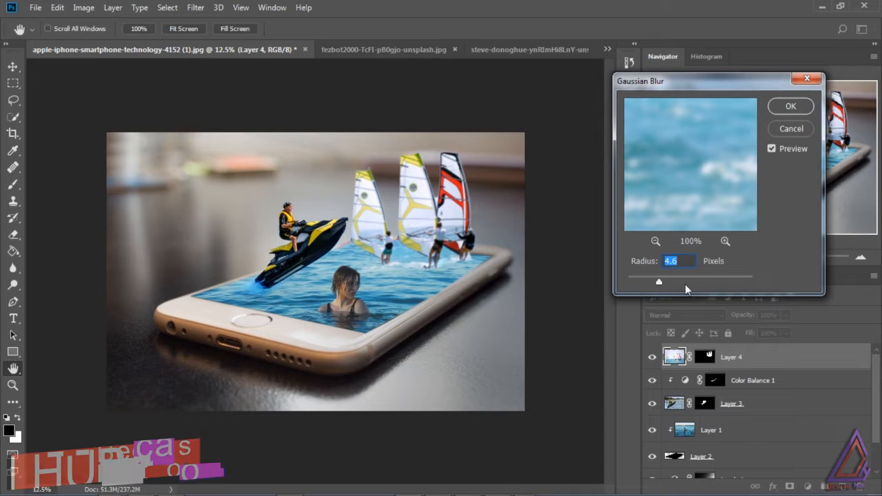
left_click(660, 283)
left_click_drag(655, 282, 657, 282)
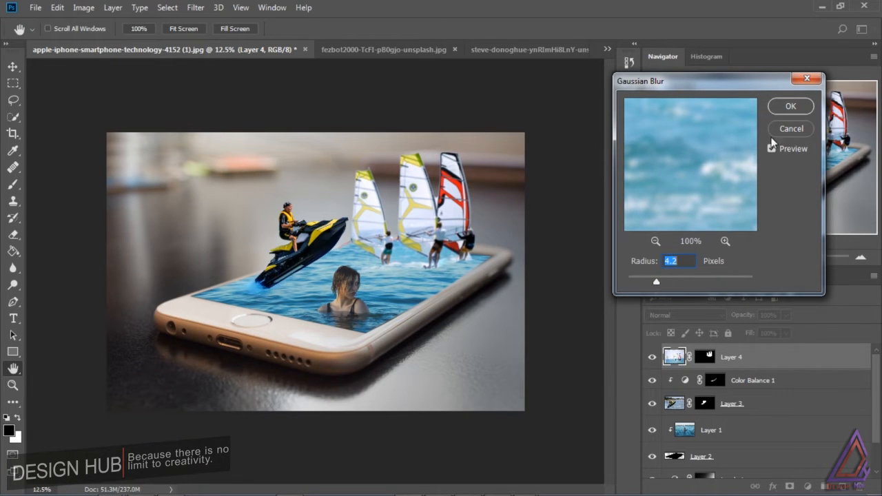
left_click(789, 108)
left_click(673, 405)
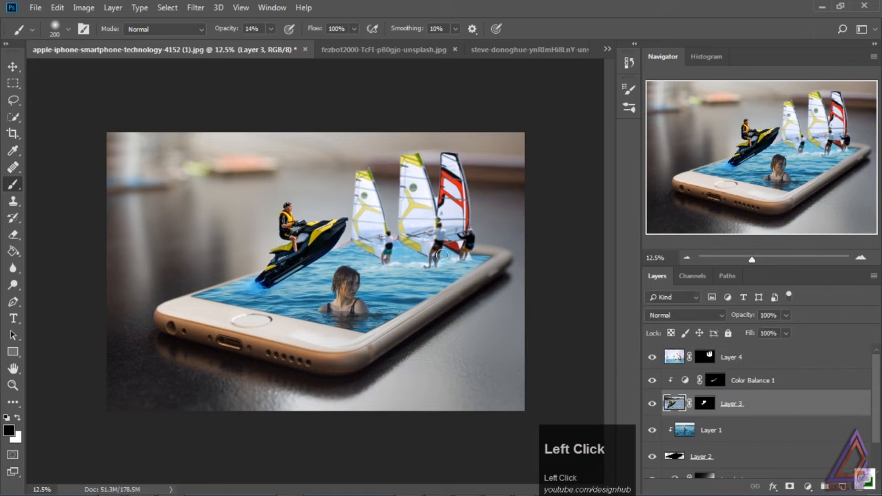
left_click(196, 7)
mouse_move(207, 154)
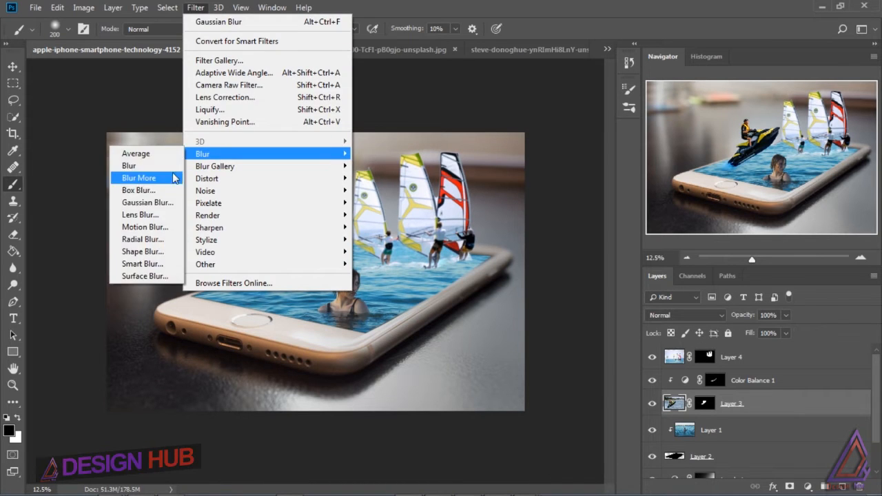
left_click(138, 199)
left_click_drag(651, 276, 642, 283)
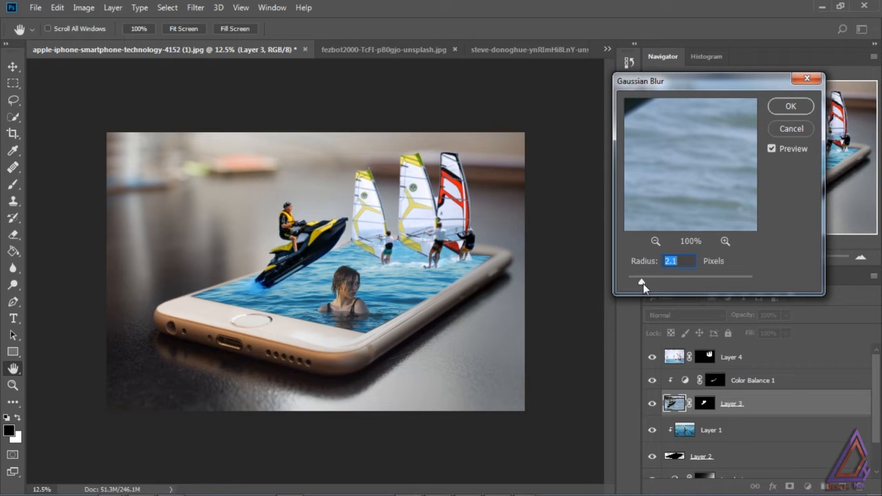
left_click(791, 131)
key("b")
- Apply a Motion Blur to the jet ski's image on Layer 3 with an angle of 32° and a distance of 7 pixels
left_click(195, 7)
mouse_move(207, 154)
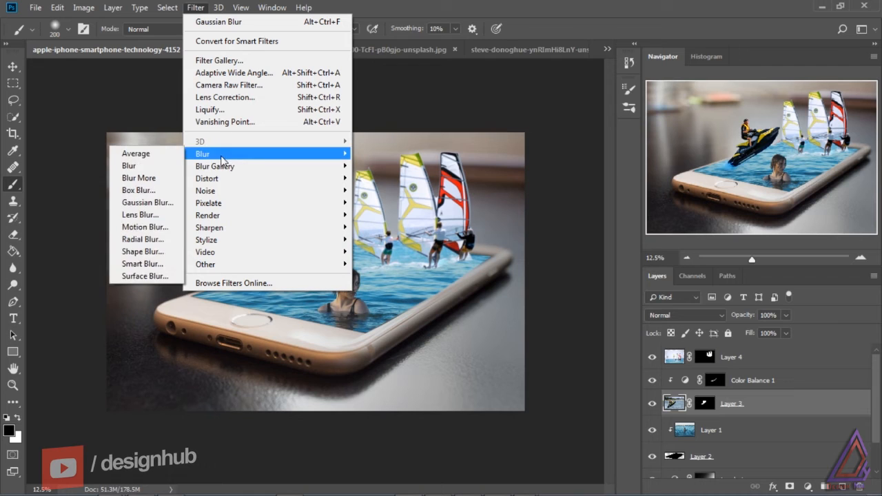
left_click(145, 226)
left_click_drag(537, 58, 614, 58)
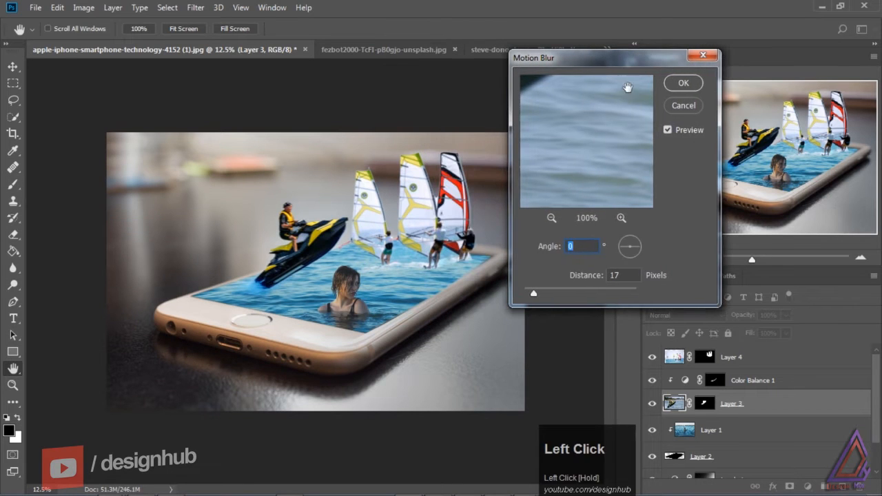
left_click(552, 217)
left_click(552, 218)
left_click(551, 218)
left_click(552, 218)
left_click(551, 217)
double_click(552, 218)
left_click(551, 217)
mouse_move(533, 293)
left_mouse_down()
mouse_move(541, 293)
mouse_move(525, 296)
left_mouse_up()
left_click(634, 246)
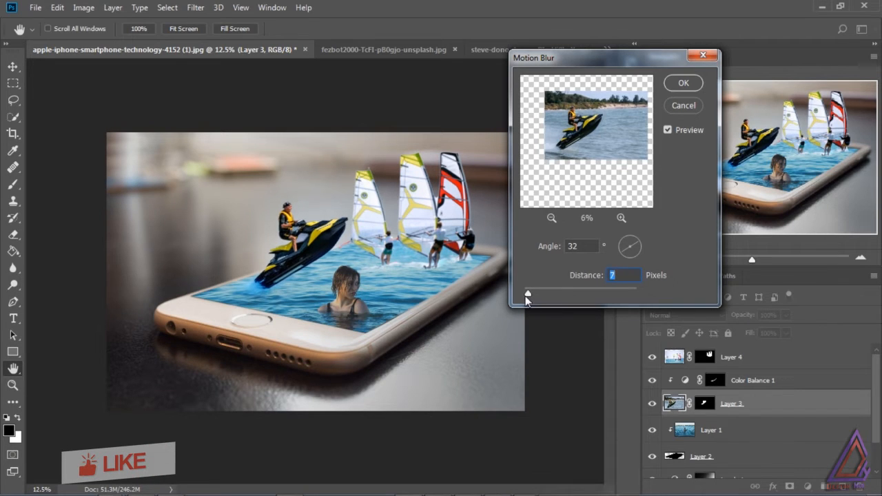
left_click(680, 85)
key("b")
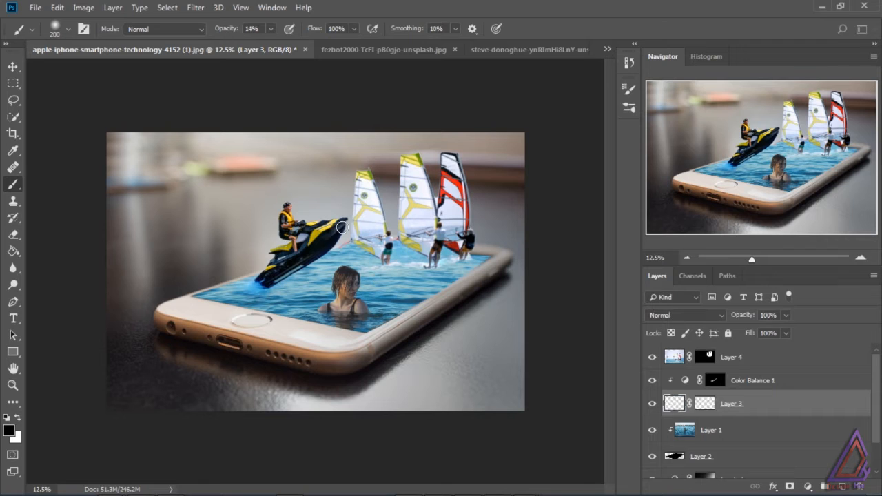
- Apply a Gaussian Blur with a 2.2 px radius to the jet ski's image on Layer 3
left_click(196, 9)
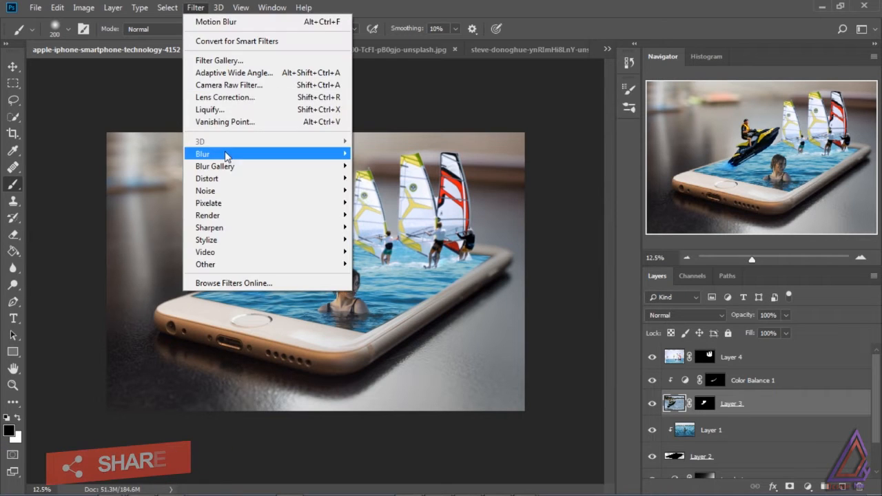
mouse_move(227, 154)
left_click(169, 199)
left_click_drag(655, 281, 639, 279)
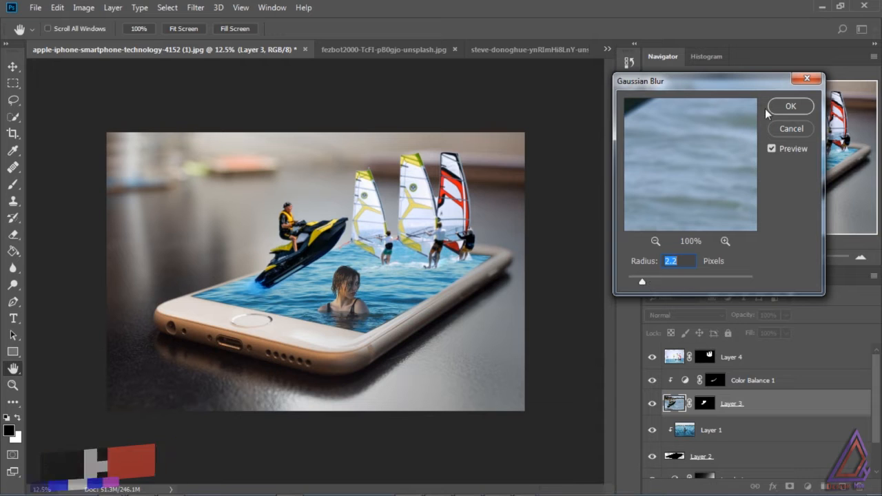
left_click(790, 108)
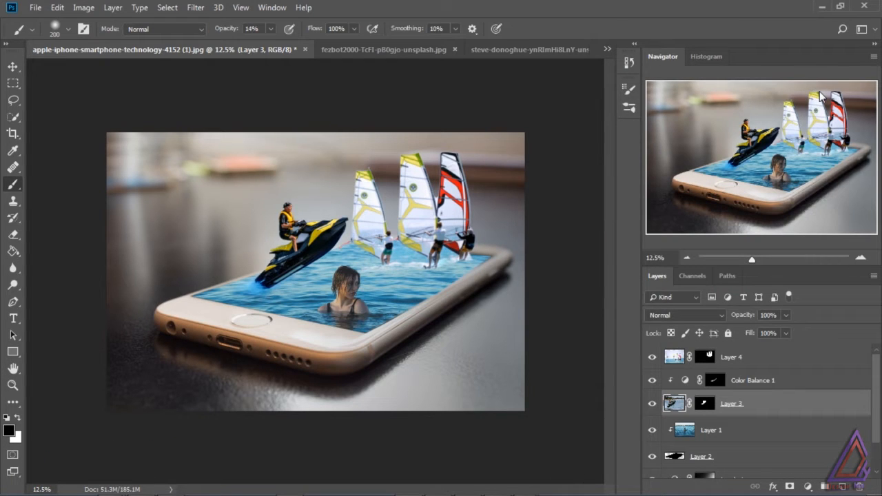
- Try to paint a black shadow on the sea beneath the jet ski directly on Layer 1, and undo it
left_click(688, 432)
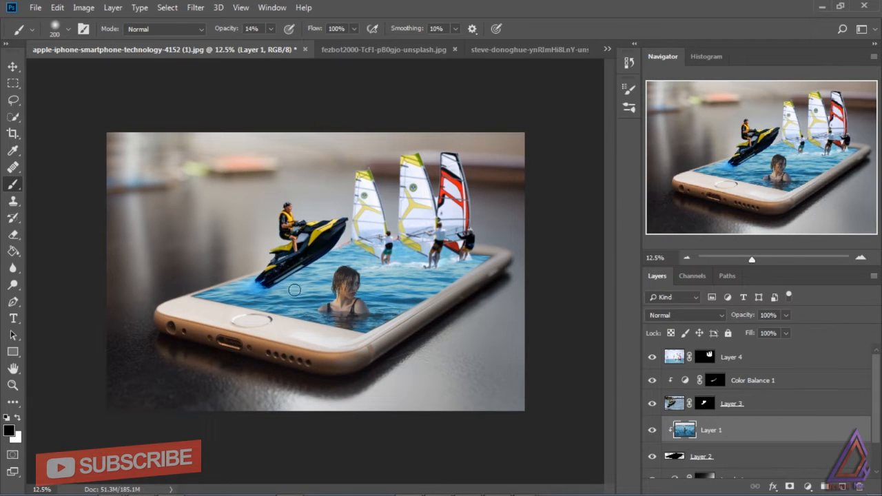
left_click_drag(285, 292, 313, 285)
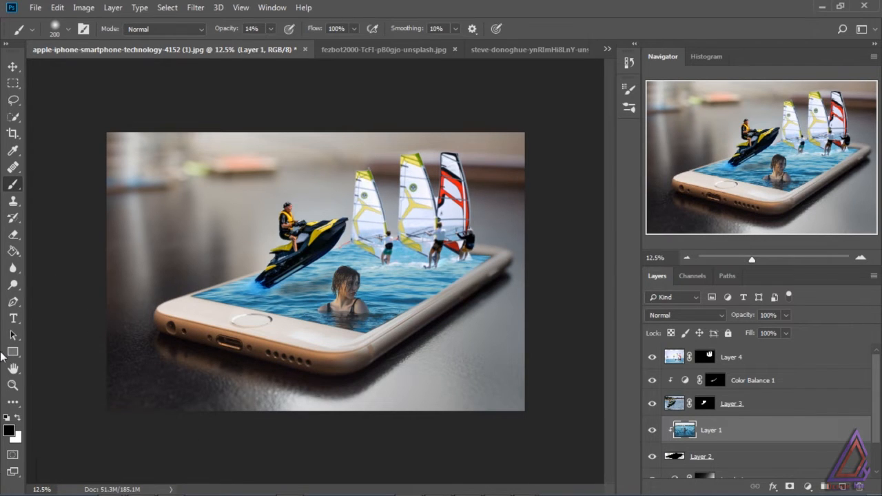
key("ctrl+z")
key("ctrl+alt+z")
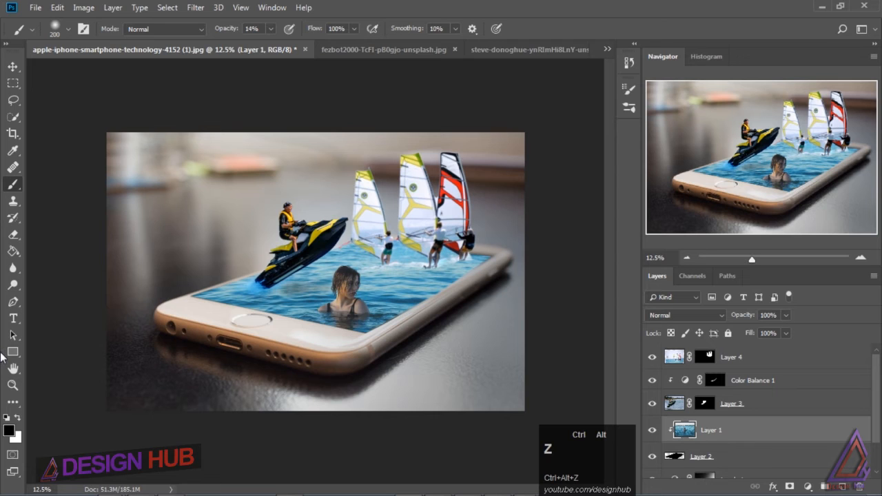
- Add a new layer above Layer 1 and paint a soft black shadow on the sea beneath the jet ski with a 150 px brush
left_click(842, 486, "ctrl")
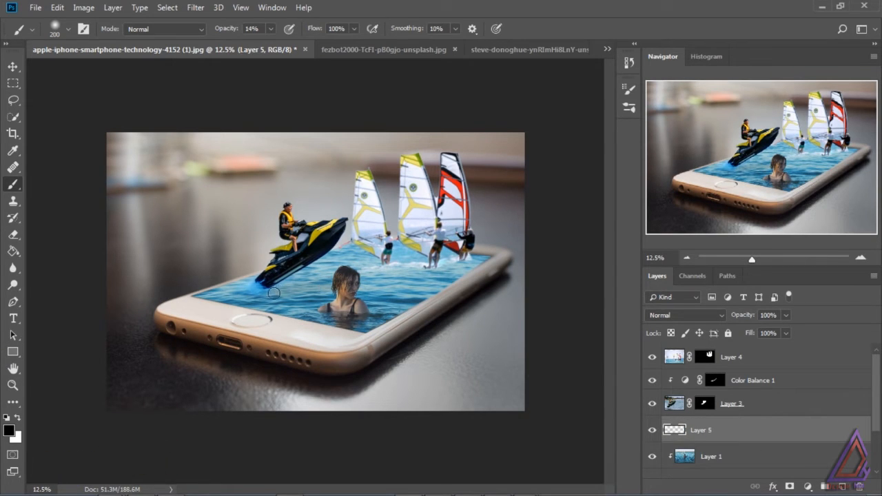
key("[")
key("[")
left_click_drag(275, 291, 313, 286)
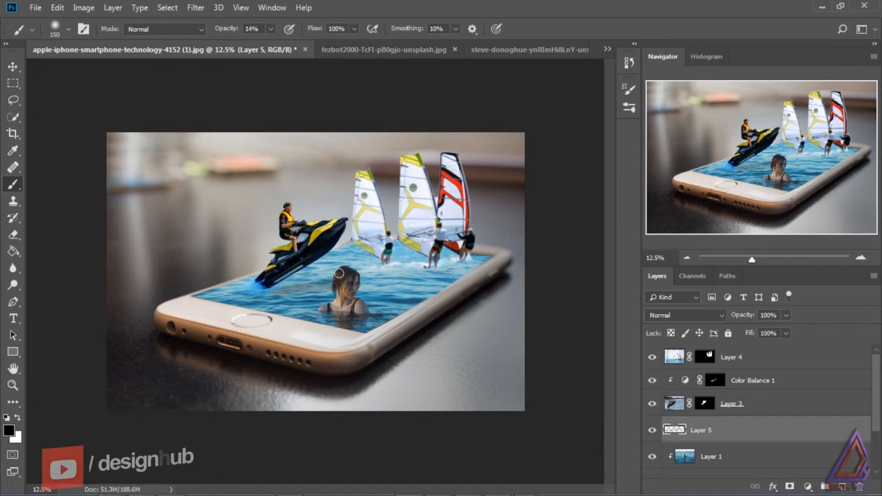
- Try Overlay for the jet ski's shadow layer and set its blend mode to Color Burn
left_click(666, 314)
left_click(657, 150)
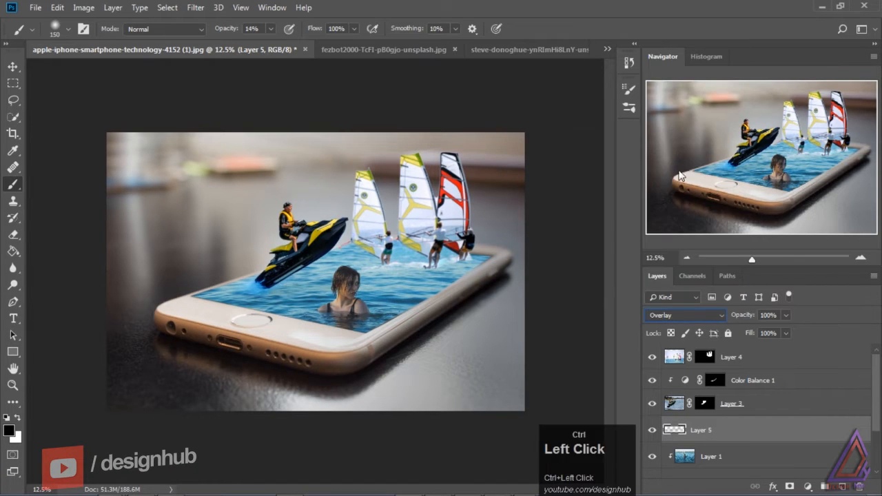
left_click(675, 315)
left_click(669, 53)
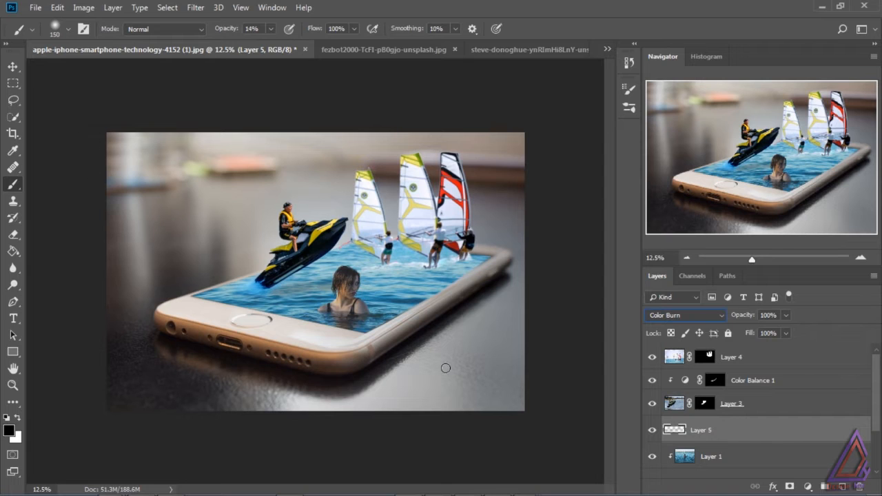
- Add a new empty layer directly above the Levels 1 adjustment layer
left_click(666, 400, "ctrl")
scroll(758, 434, "down", 3)
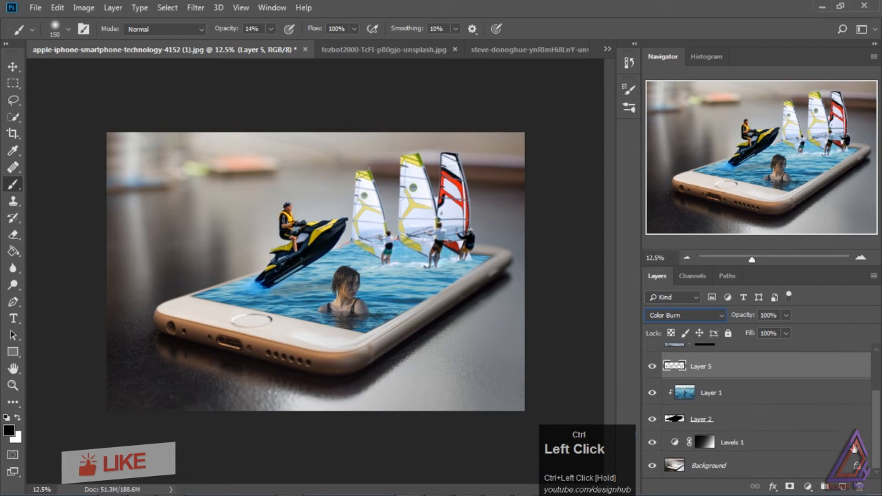
left_click(767, 443)
left_click(842, 486)
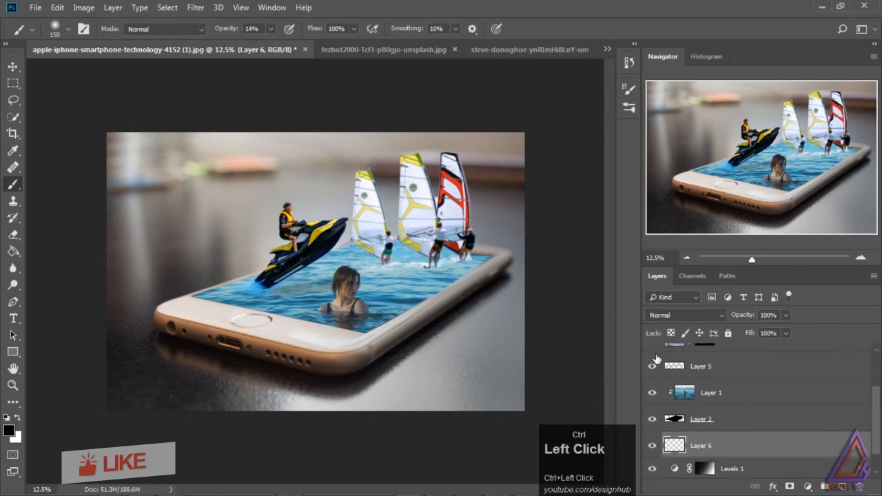
- Set the foreground colour to a bright orange
left_click(10, 431)
left_click(703, 133)
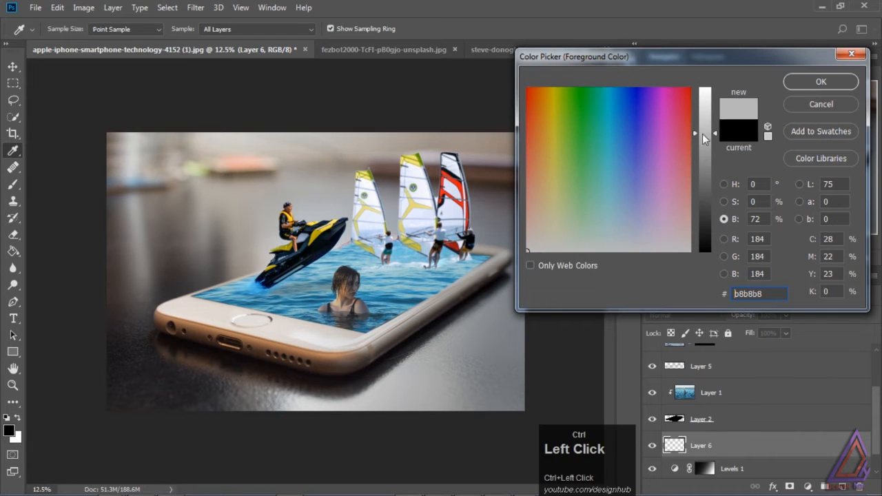
left_click(544, 102)
left_click(708, 97)
left_click(804, 82)
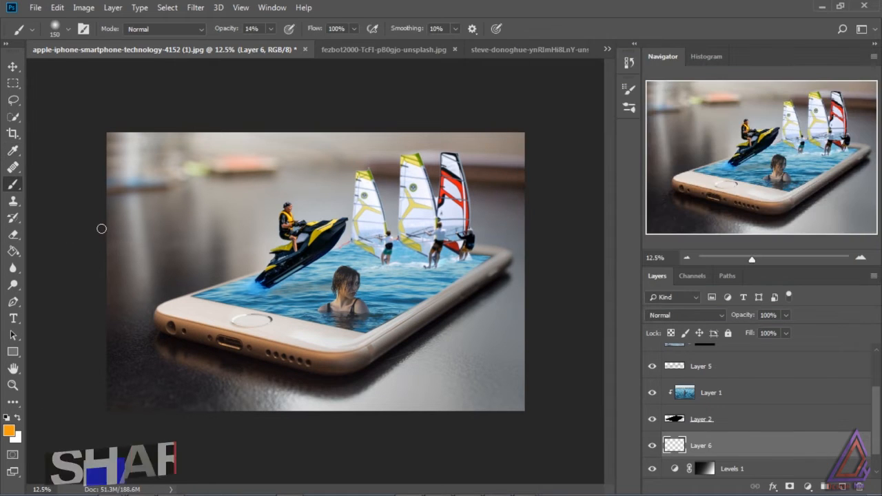
- Dab an orange glow behind the jet ski with an 1800 px brush at 64% opacity, and set the layer's blend mode to Screen
key("bracketright")
key("bracketright")
key("bracketright")
key("bracketright")
key("bracketright")
key("bracketright")
key("bracketright")
key("bracketright")
key("bracketright")
key("bracketright")
left_click(272, 30)
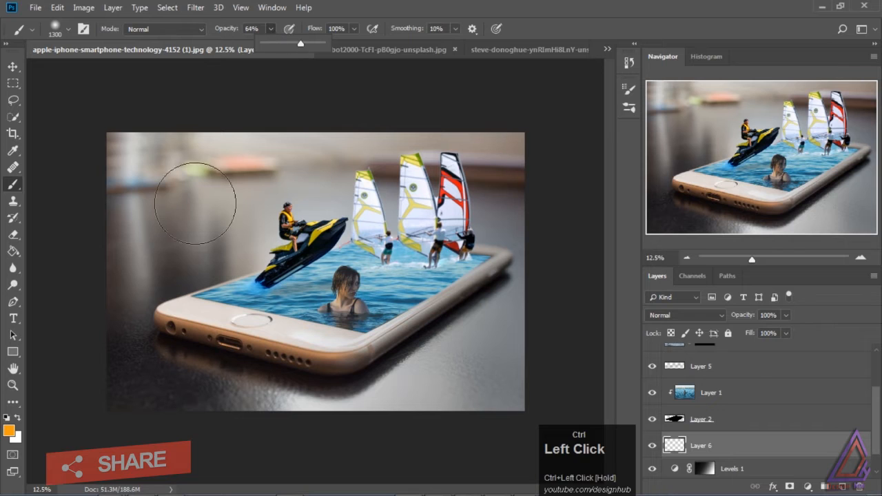
key("bracketright")
key("bracketright")
key("bracketright")
key("bracketleft")
key("bracketleft")
key("bracketleft")
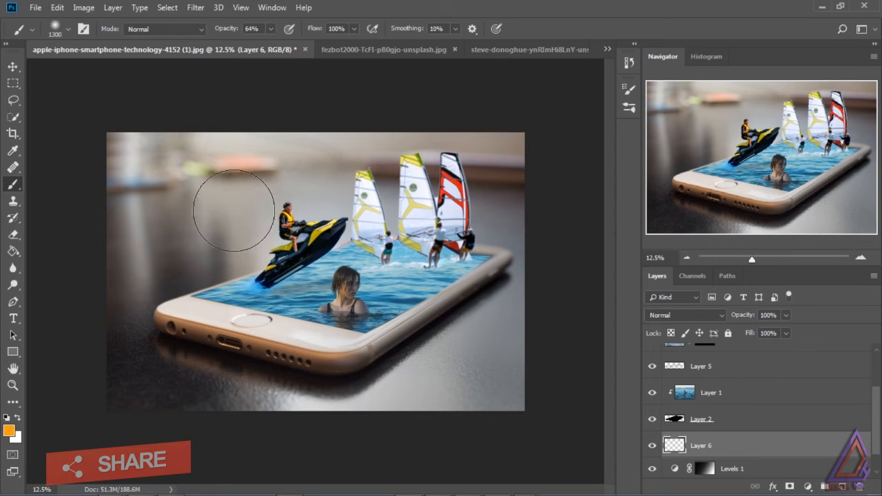
key("bracketright")
key("bracketright")
key("bracketright")
key("bracketright")
key("bracketright")
left_click(200, 207)
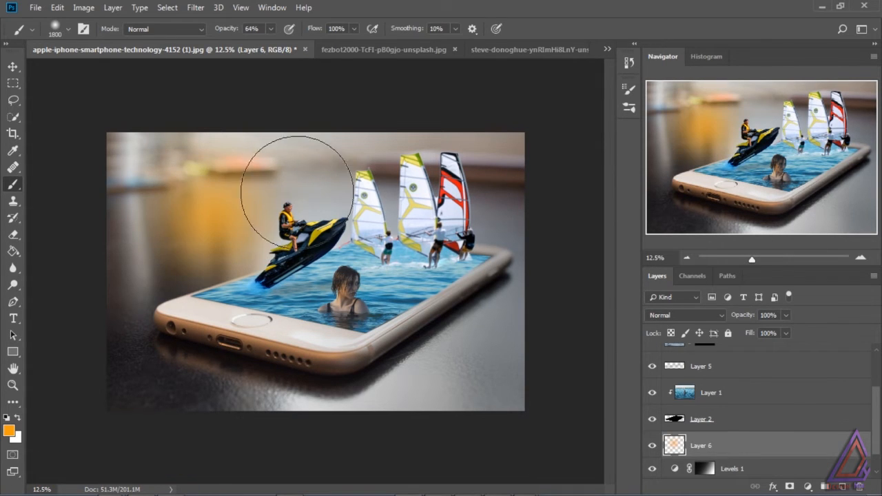
left_click(684, 315)
left_click(675, 105)
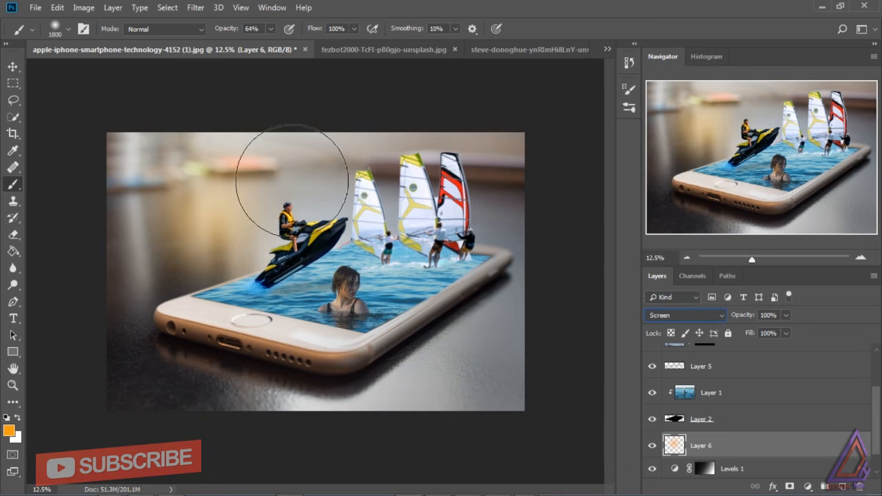
- Paint orange light over the background's upper area and left side, enlarging the brush to 3400 px
mouse_move(272, 191)
left_mouse_down()
mouse_move(339, 172)
mouse_move(214, 191)
mouse_move(187, 185)
mouse_move(188, 256)
left_mouse_up()
mouse_move(361, 147)
left_mouse_down()
mouse_move(381, 120)
mouse_move(98, 169)
mouse_move(122, 150)
mouse_move(112, 168)
mouse_move(124, 171)
mouse_move(106, 282)
mouse_move(82, 311)
left_mouse_up()
key("bracketright")
key("bracketright")
key("bracketright")
key("bracketright")
key("bracketright")
key("bracketright")
key("bracketright")
key("bracketright")
key("bracketright")
key("bracketright")
key("bracketright")
key("bracketright")
key("bracketright")
key("bracketright")
key("bracketright")
key("bracketright")
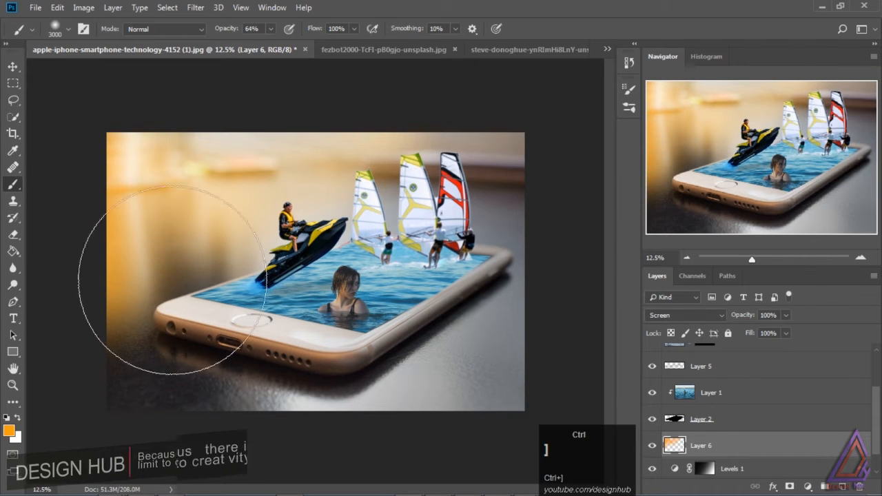
left_click(155, 300)
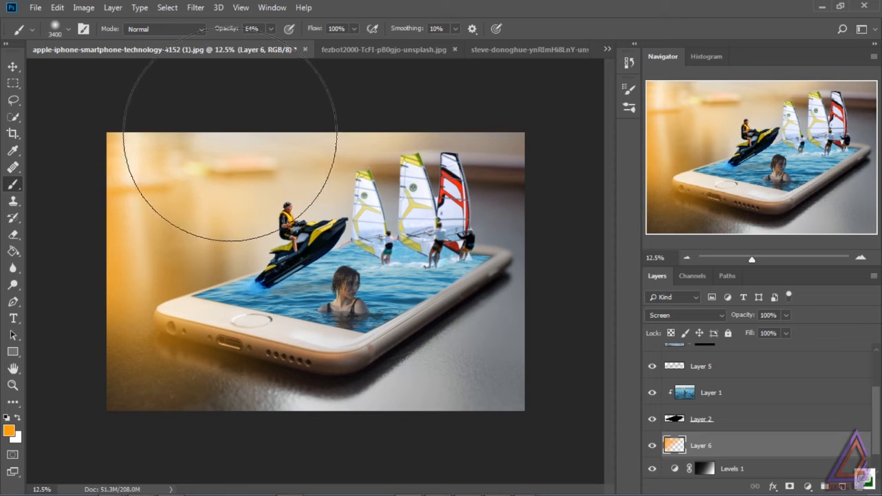
left_click(172, 138)
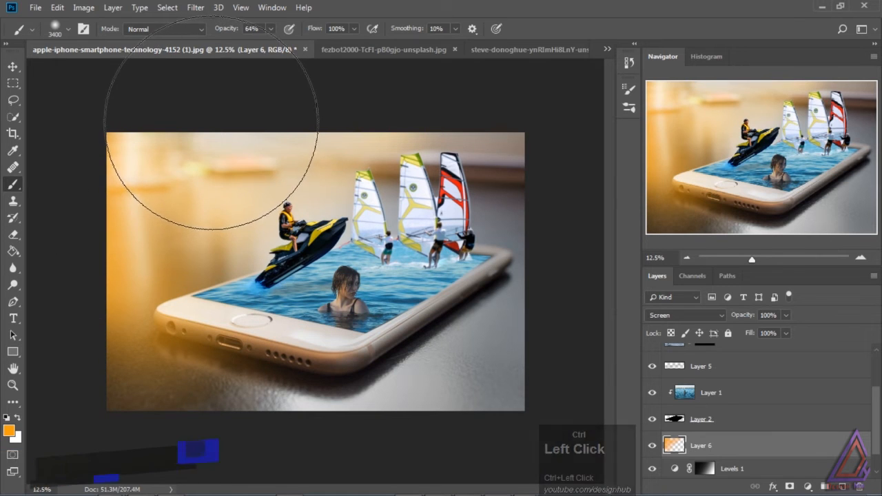
- Extend the orange light along the image's top and right edge, reducing the brush to 2900 px and its opacity to 30%
left_click(317, 62)
key("bracketleft")
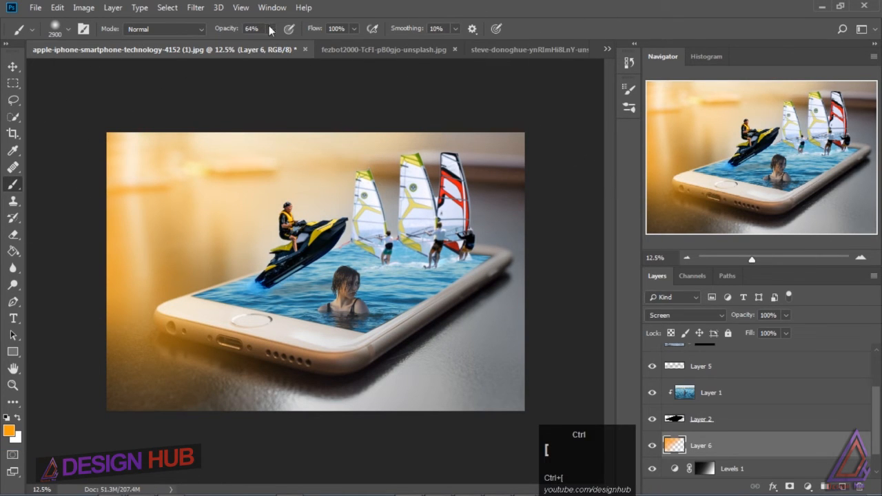
left_click(530, 177)
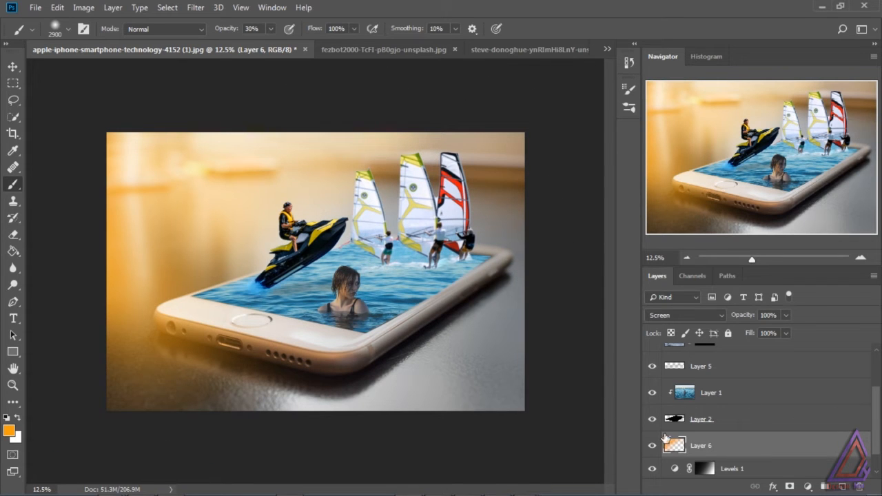
- Reset the foreground and background colours to the default black and white
left_click(17, 417)
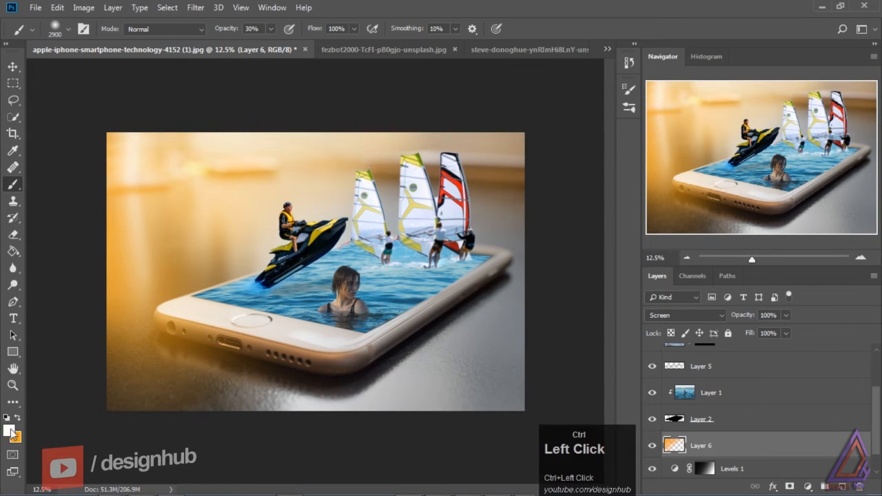
left_click(9, 427)
left_click(816, 107)
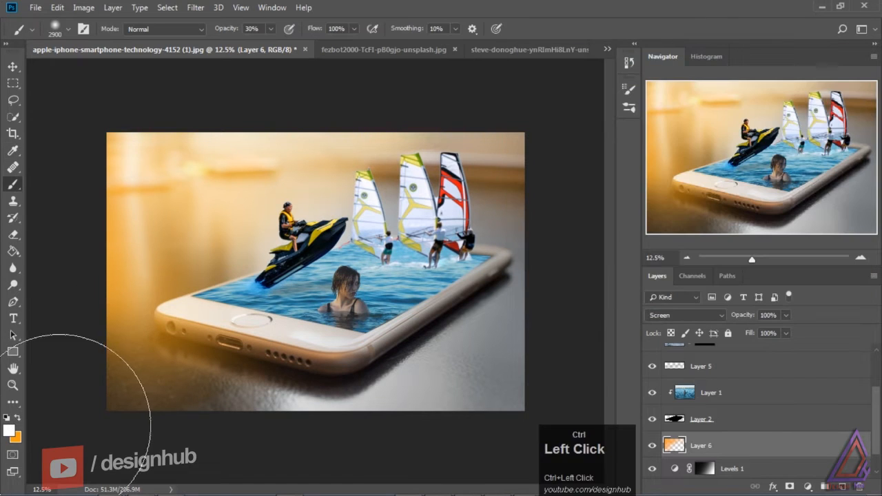
left_click(18, 418)
key("d")
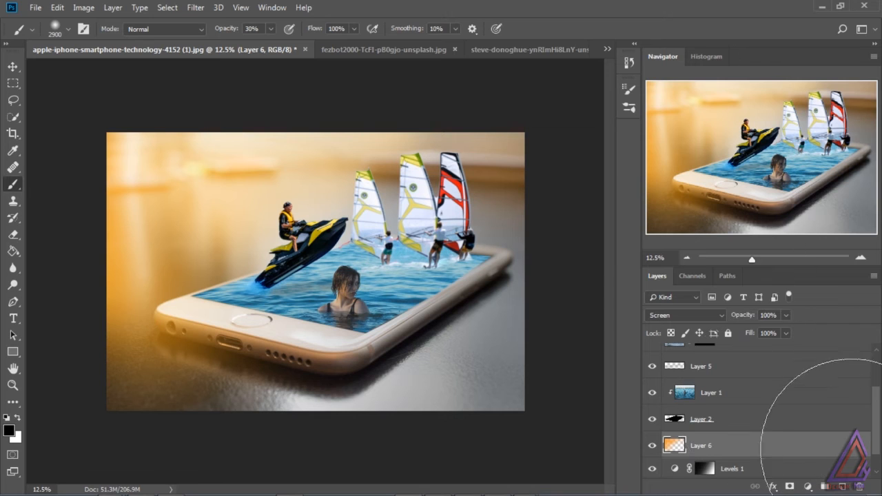
- Add a new layer above the orange light layer and softly darken the table at the image's right and bottom edges in black
left_click(843, 486, "ctrl")
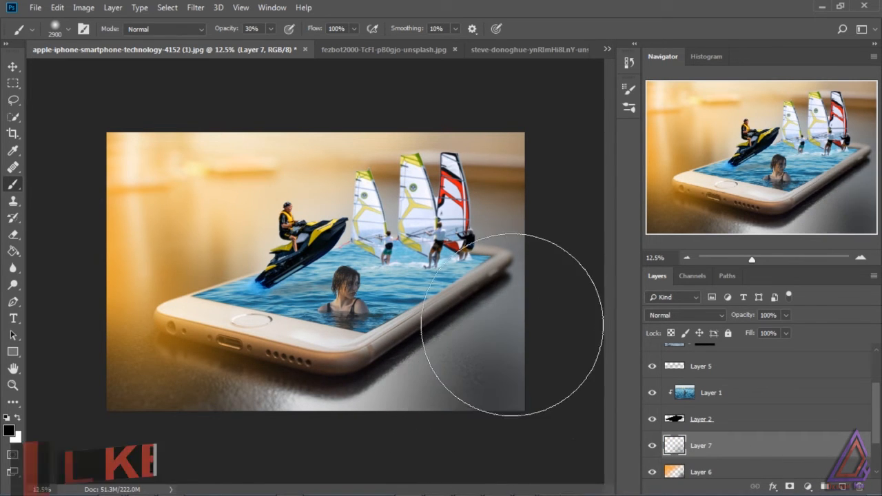
left_click(531, 297)
left_click(337, 409)
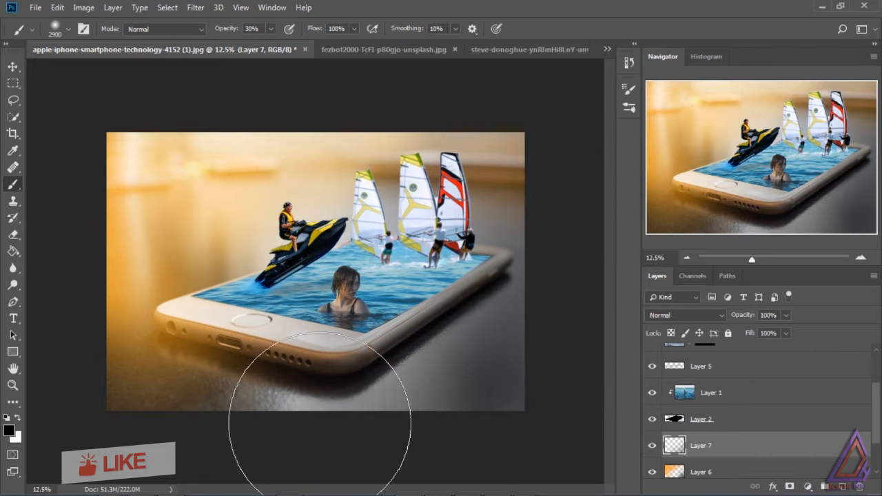
left_click(307, 440)
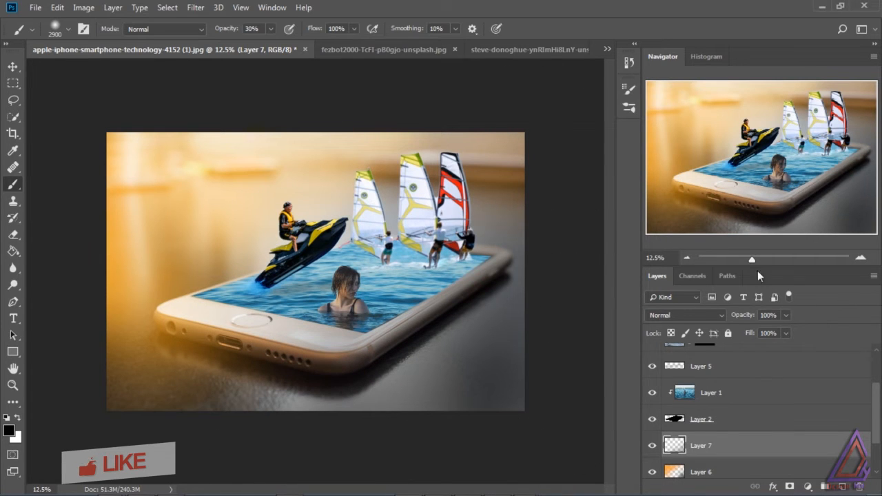
- Add a new layer above Layer 4 and sample the orange of the background's left side as the foreground colour
scroll(758, 414, "up", 3)
left_click(795, 358)
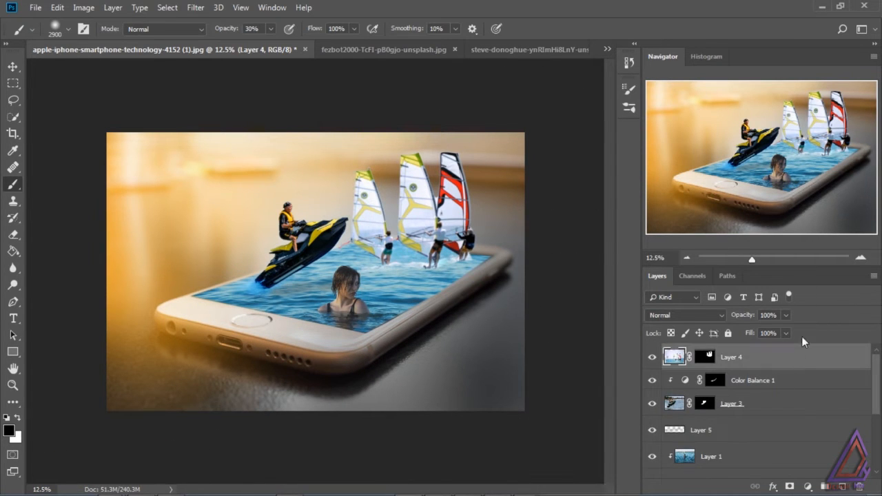
left_click(842, 487)
left_click(133, 221, "alt")
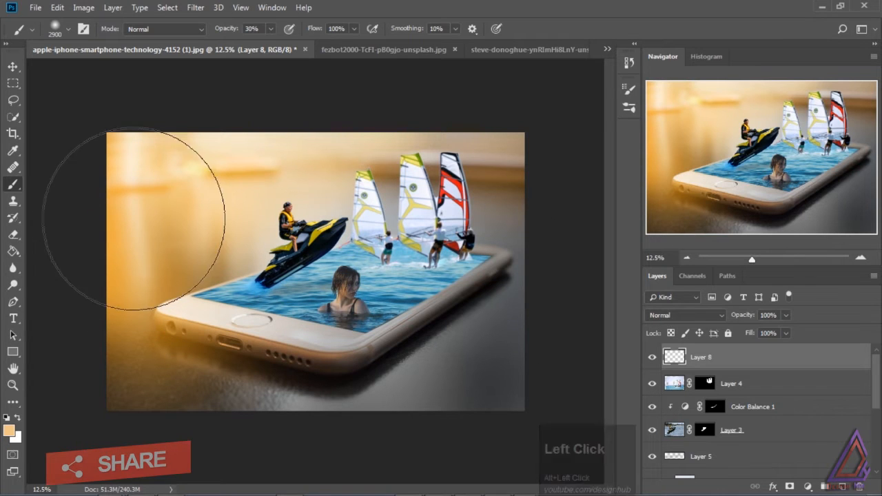
left_click(117, 271, "alt")
- Set the top layer's blend mode to Screen and dab orange light over the jet ski, the windsurfers and the woman
left_click(685, 315)
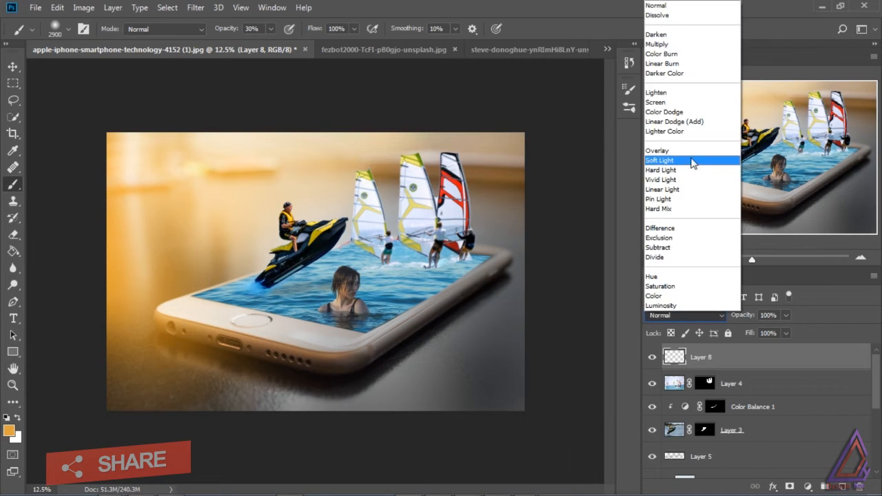
left_click(676, 108)
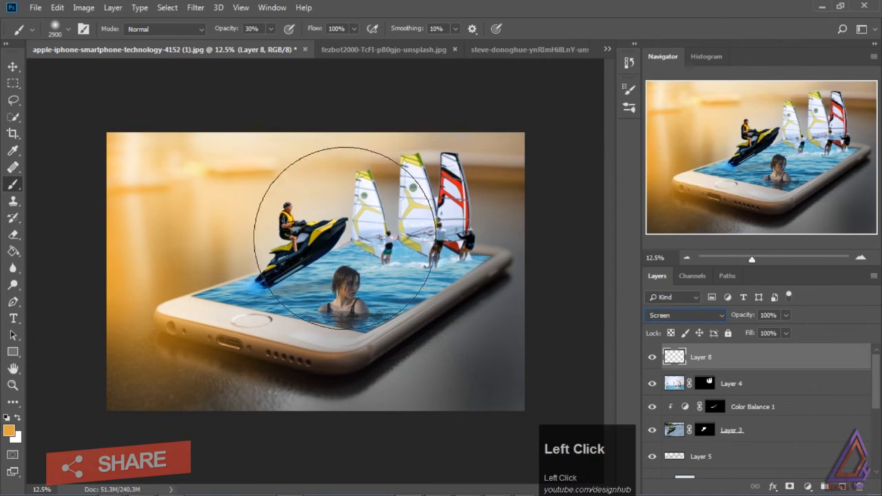
left_click(291, 224)
left_click(416, 145)
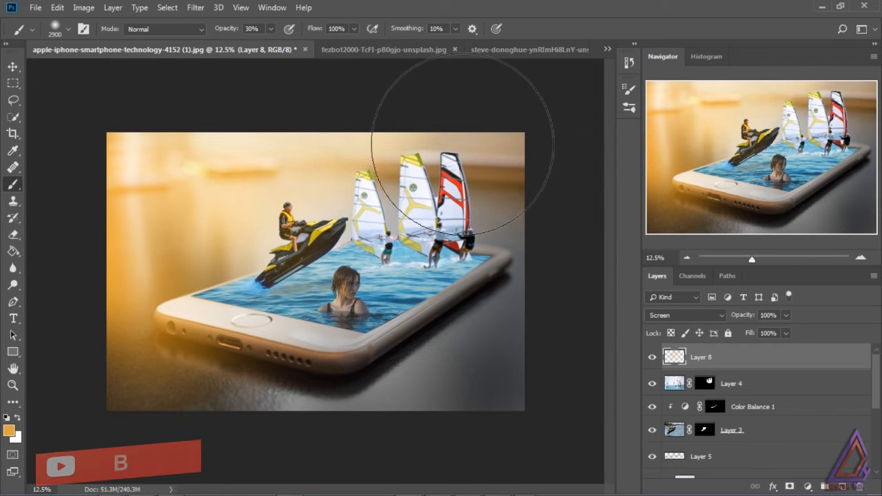
left_click(458, 232)
left_click(365, 294)
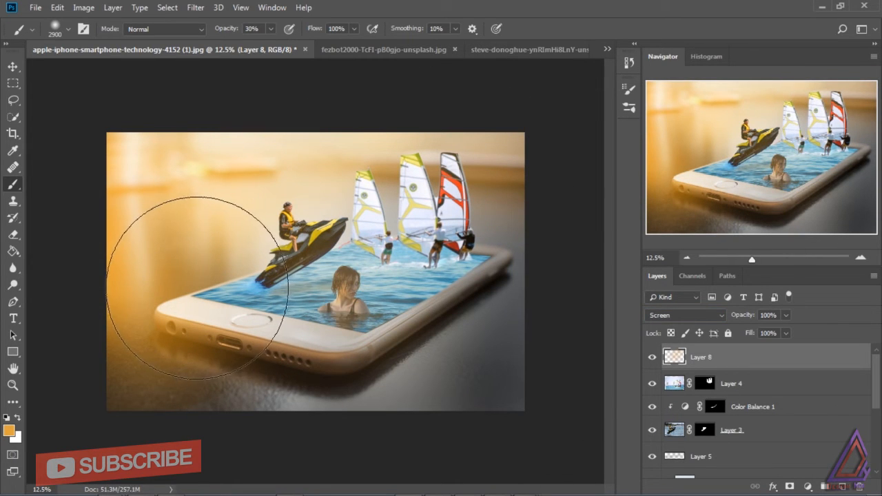
- Reduce the brush to 1300 px and dab more orange light around the jet ski's tail, above its rider and over the windsurfers
key("bracketleft")
key("bracketleft")
key("bracketleft")
key("bracketleft")
key("bracketleft")
key("bracketleft")
key("bracketleft")
key("bracketleft")
key("bracketleft")
key("bracketleft")
key("bracketleft")
key("bracketleft")
left_click(242, 295)
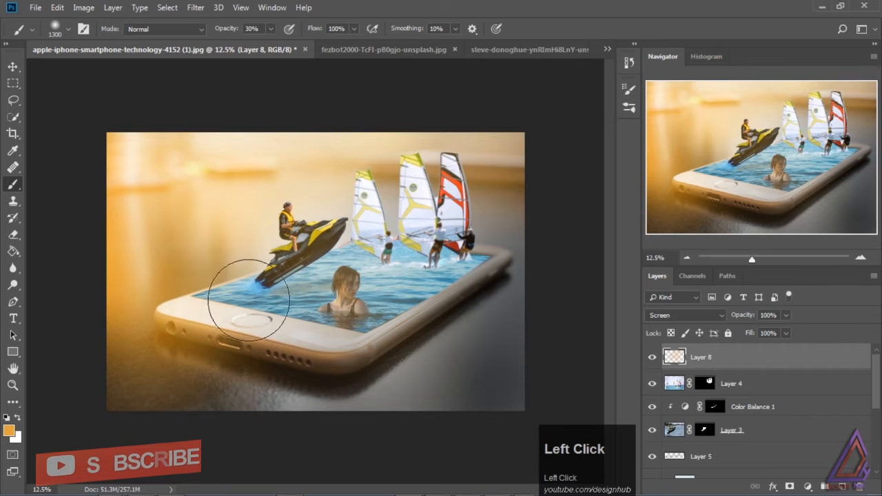
left_click(318, 178)
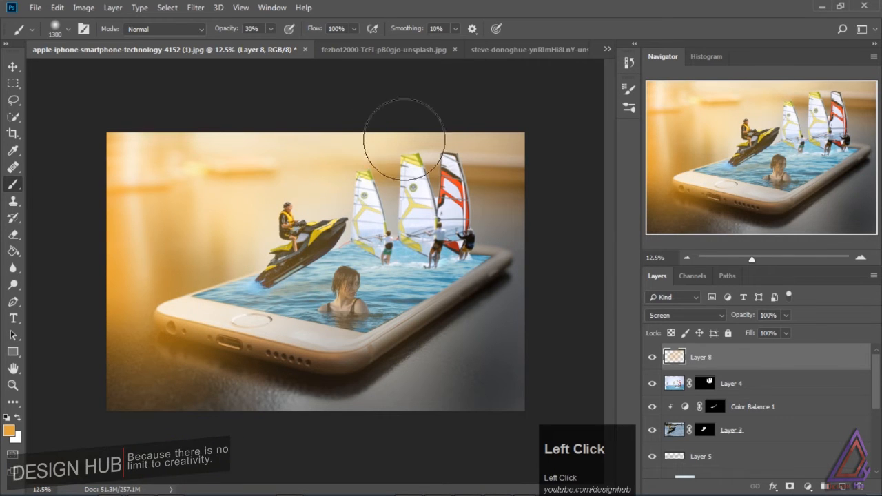
left_click(381, 218)
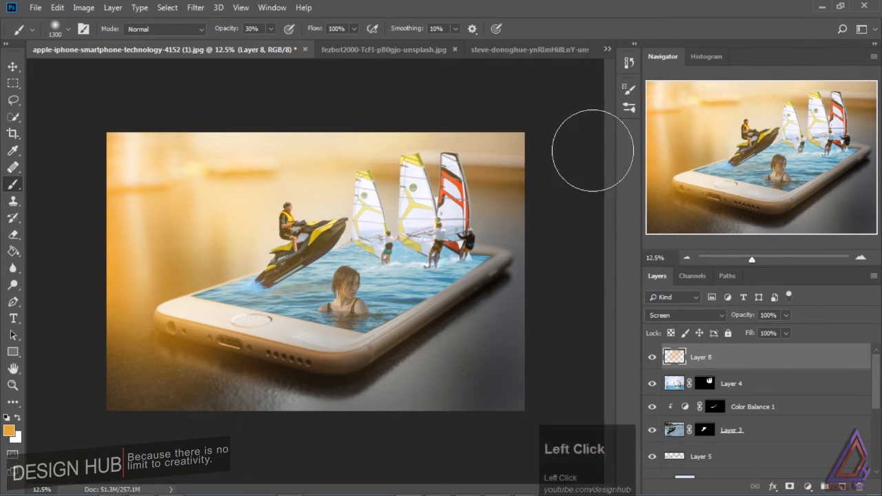
- Set the orange light layer's blend mode to Overlay and add a new layer above it
left_click(689, 315)
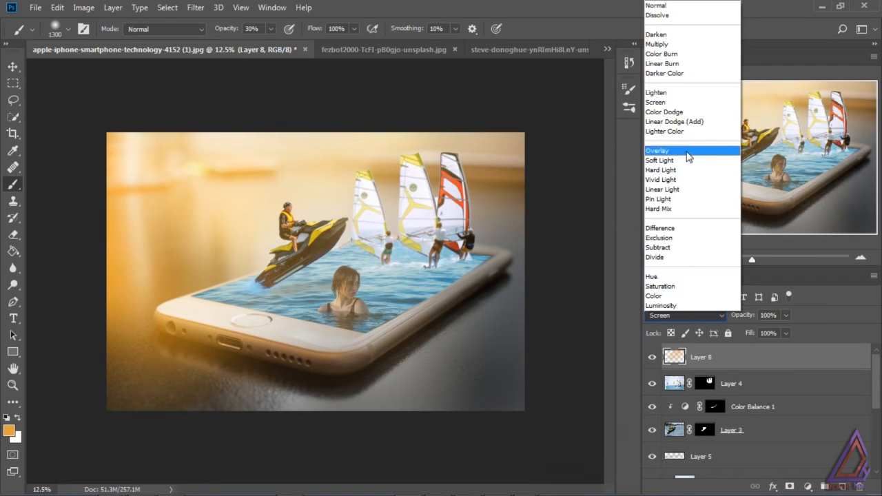
left_click(696, 148)
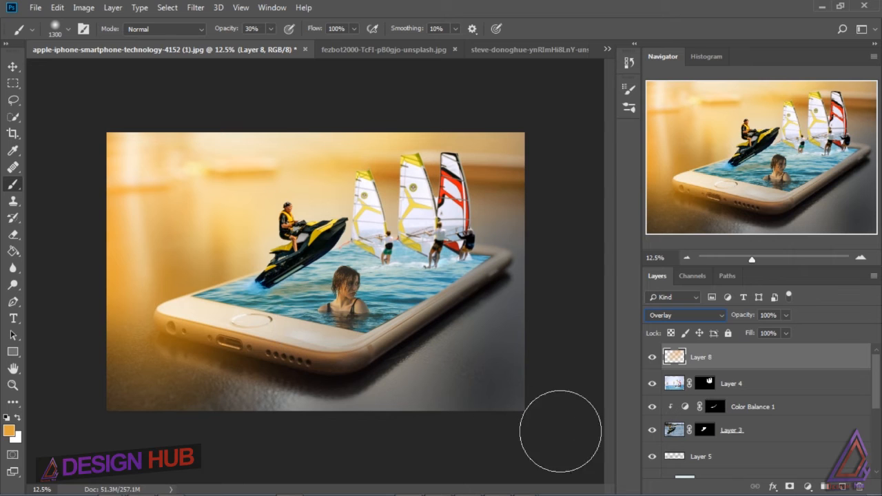
left_click(841, 487)
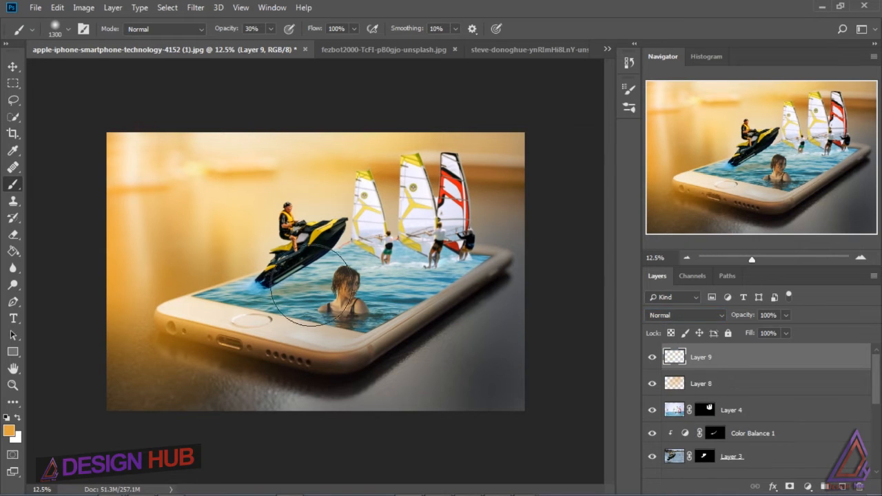
- Reduce the brush to 175 px and try dabbing orange onto the woman's shoulder on the new layer
key("bracketleft")
key("bracketleft")
key("bracketleft")
key("bracketleft")
key("bracketleft")
key("bracketleft")
key("bracketleft")
key("bracketleft")
key("bracketleft")
key("bracketleft")
key("bracketleft")
key("bracketleft")
key("bracketleft")
left_click(317, 309)
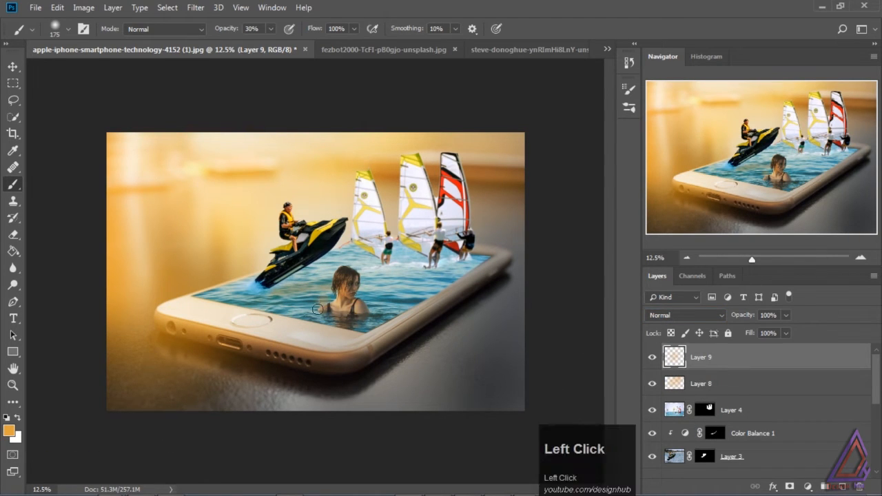
left_click(329, 299, "ctrl")
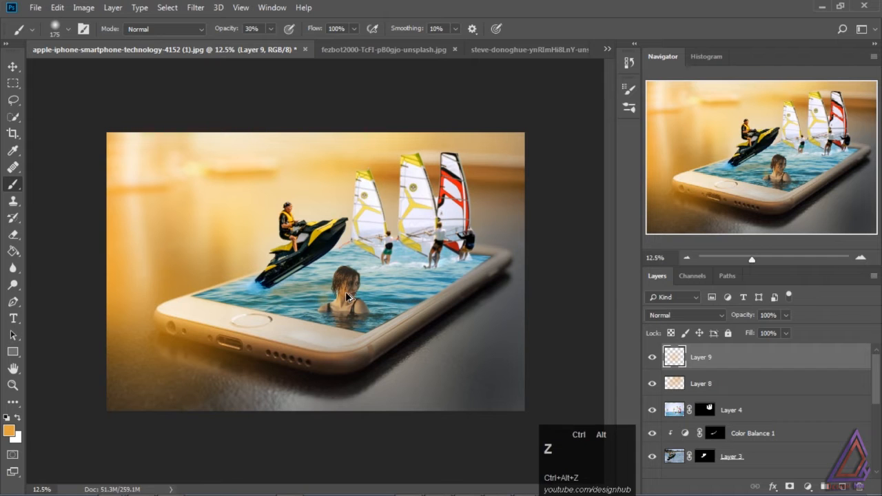
- With a 70 px brush at 54% opacity, paint orange light along the left side of the woman's shoulder, neck and hair
key("ctrl+plus")
key("ctrl+plus")
key("ctrl+plus")
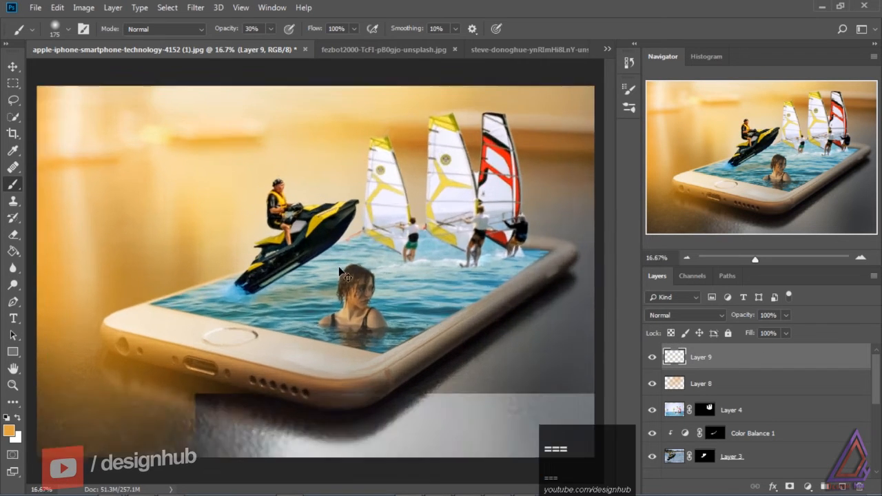
key("bracketleft")
key("bracketleft")
key("bracketleft")
key("bracketleft")
key("bracketleft")
key("bracketleft")
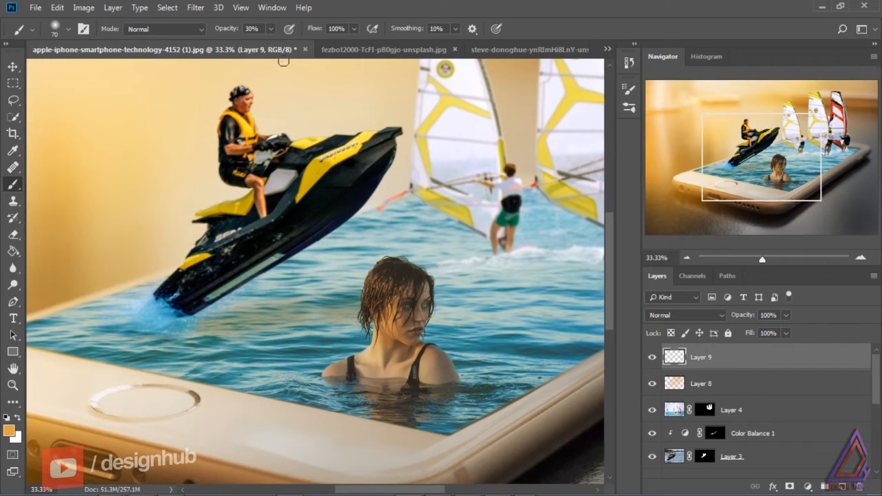
left_click(270, 29)
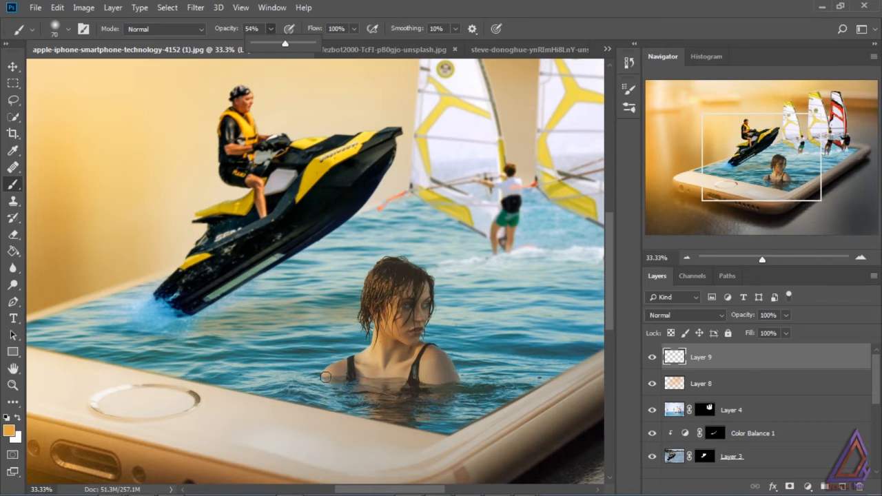
left_click_drag(326, 376, 376, 329)
left_click_drag(373, 288, 365, 318)
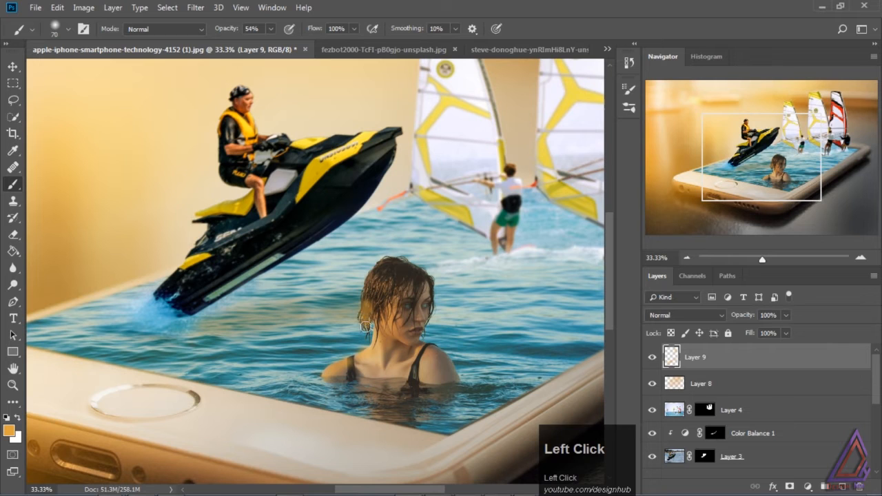
- Set Layer 9's blend mode to Soft Light and paint more orange along the left edge of the woman's hair
left_click(685, 314)
left_click(688, 103)
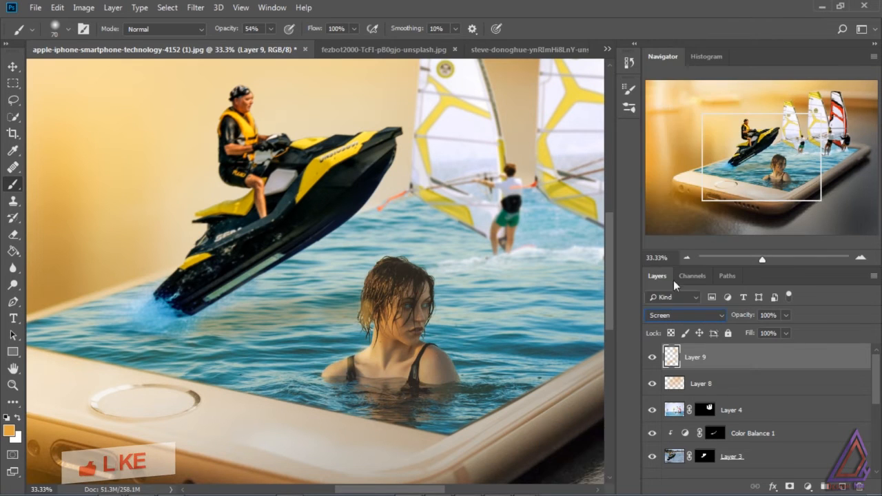
left_click(685, 315)
left_click(689, 162)
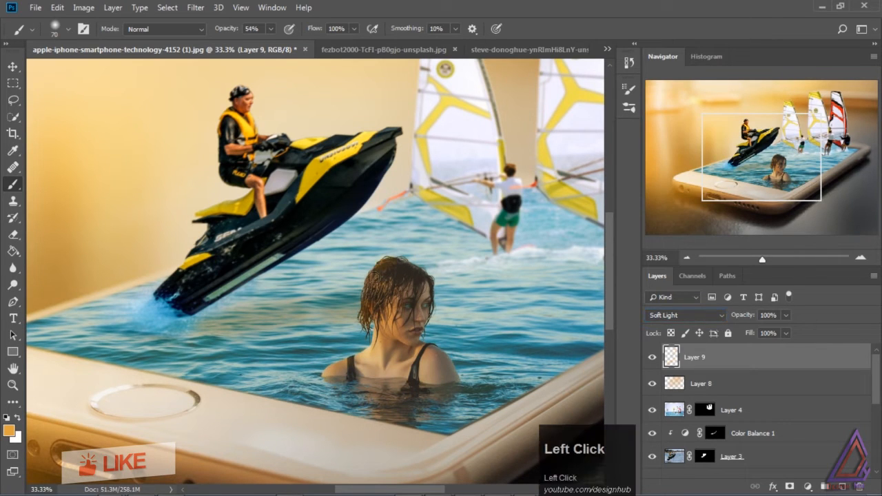
left_click_drag(374, 277, 371, 342)
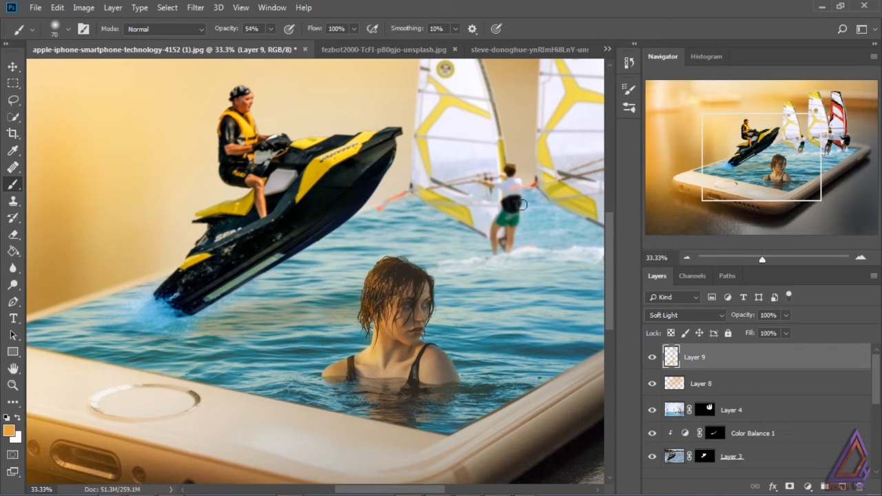
- Brush orange light over the windsurfers' sails at 250 px, and over the left side of the background at 2700 px
left_click_drag(607, 269, 607, 234)
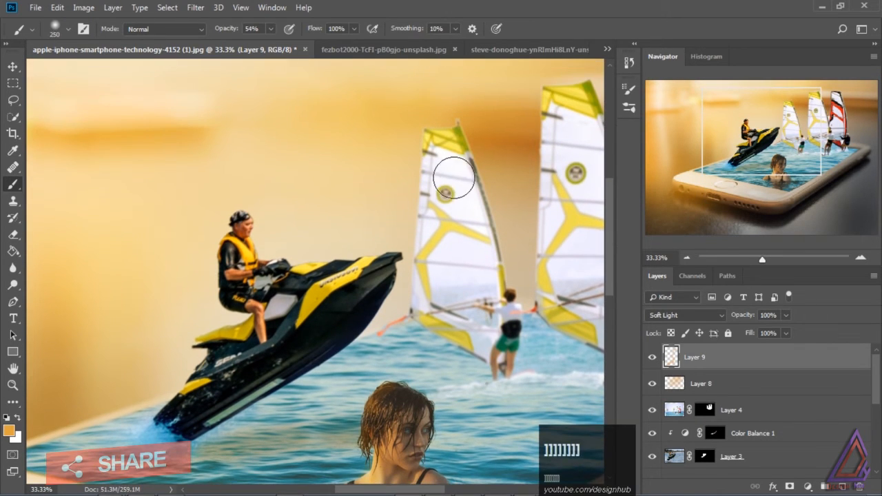
left_click_drag(425, 153, 418, 284)
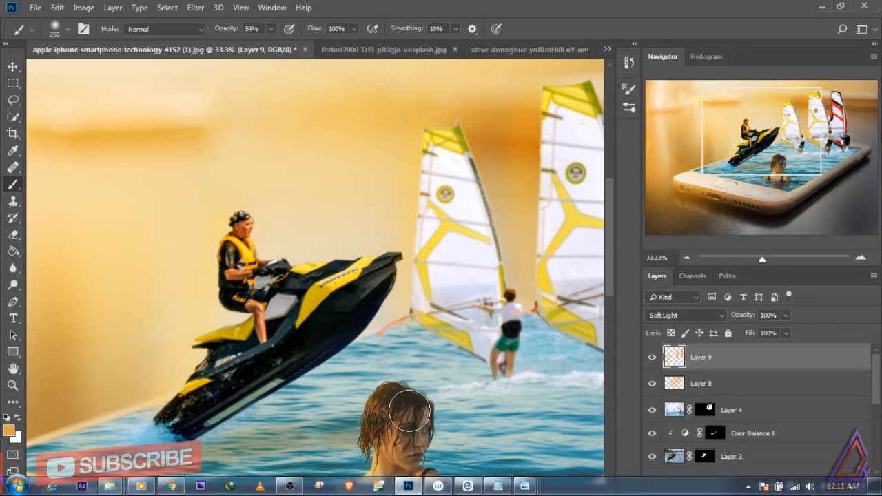
key("ctrl+minus")
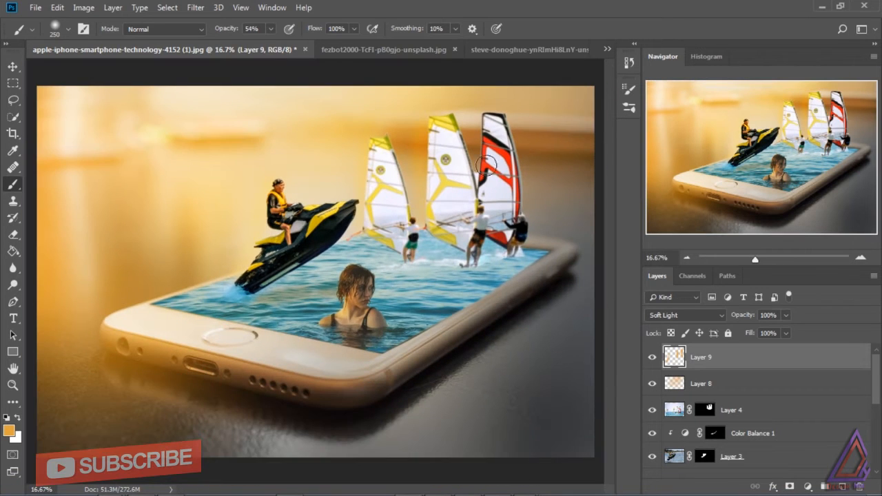
left_click(477, 118)
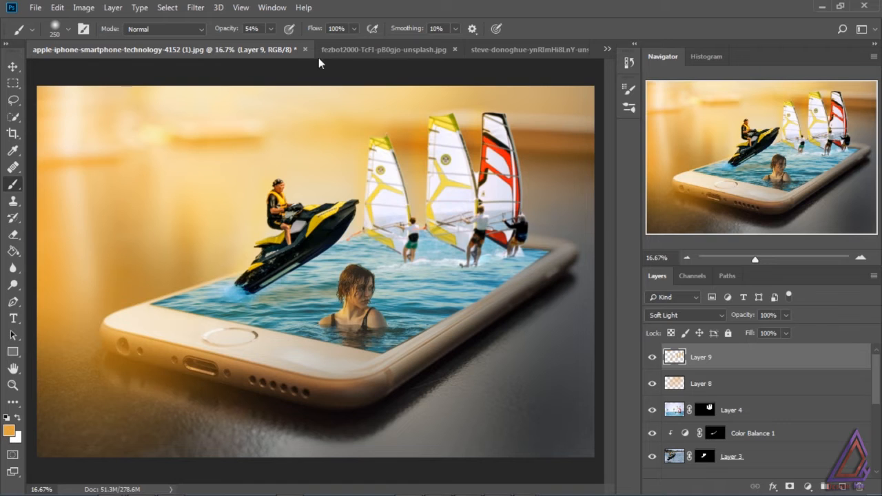
key("bracketright")
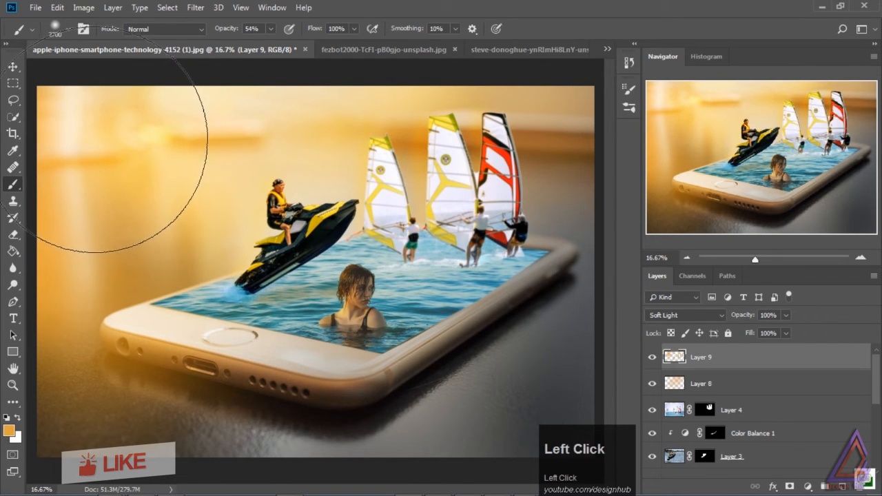
left_click(158, 238)
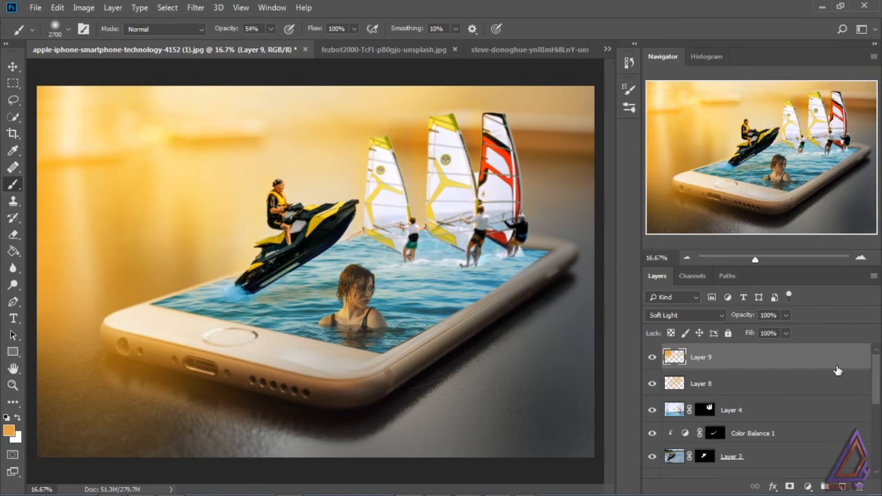
- Set the brush opacity to 27%, darken the foreground colour to brown #9d742f and dab it over the dark table and the phone
left_click(271, 29)
left_click(254, 44)
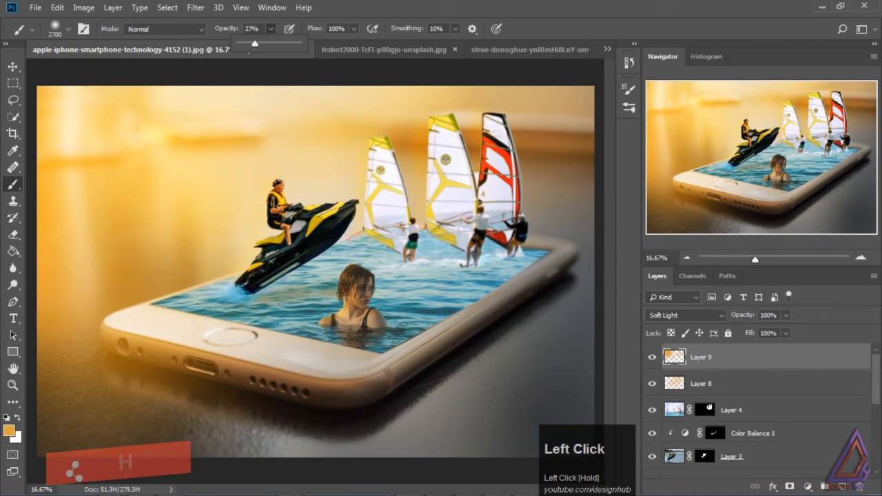
left_click(9, 430)
left_click(702, 152)
key("Return")
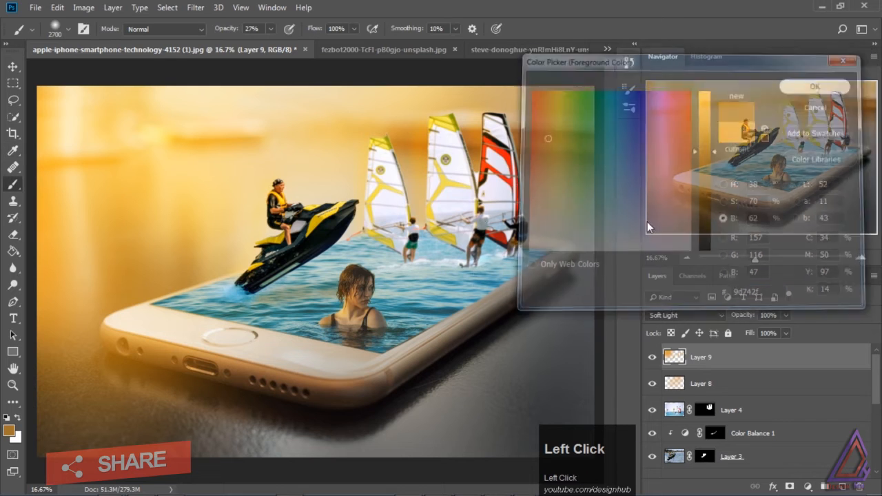
left_click(407, 437)
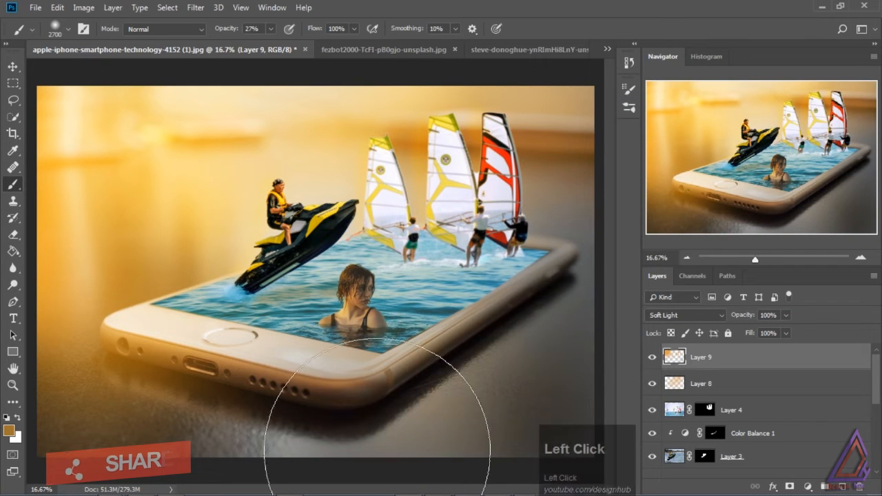
left_click(378, 456)
left_click(460, 337)
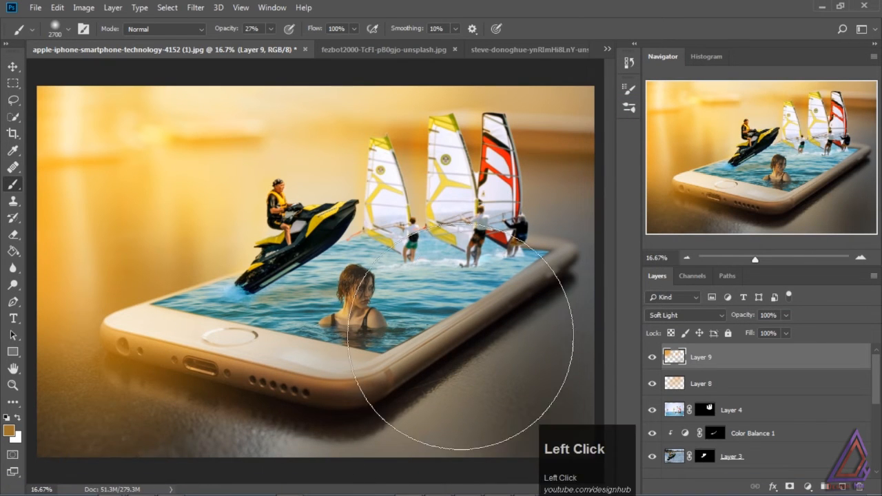
left_click(583, 255)
left_click(273, 366)
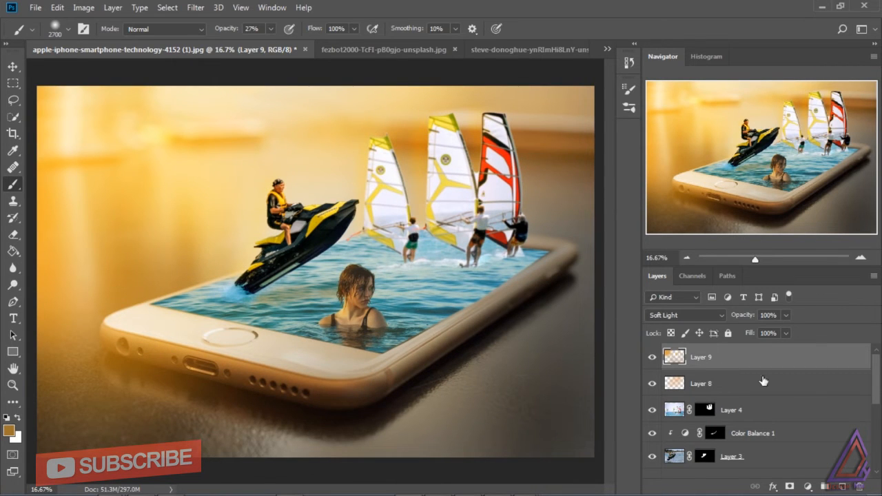
- Lower the opacity of the Color Burn layer, Layer 5, to 63%
scroll(724, 383, "down", 4)
left_click(670, 364)
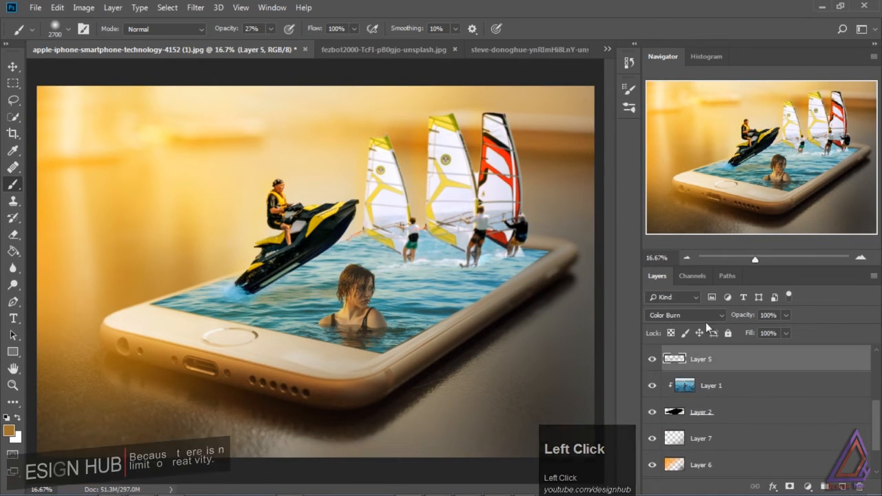
left_click(785, 315)
left_click_drag(789, 330, 763, 330)
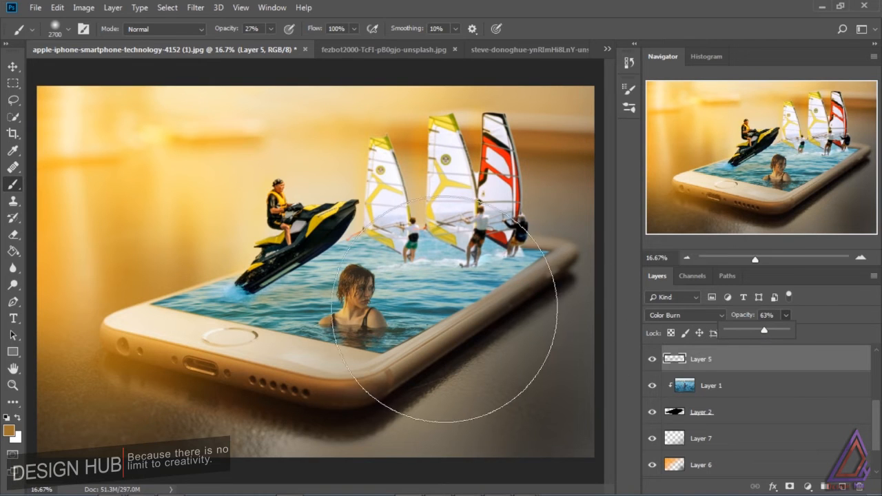
- Select all layers down to the Background and stamp the visible image into a new merged layer
key("ctrl+minus")
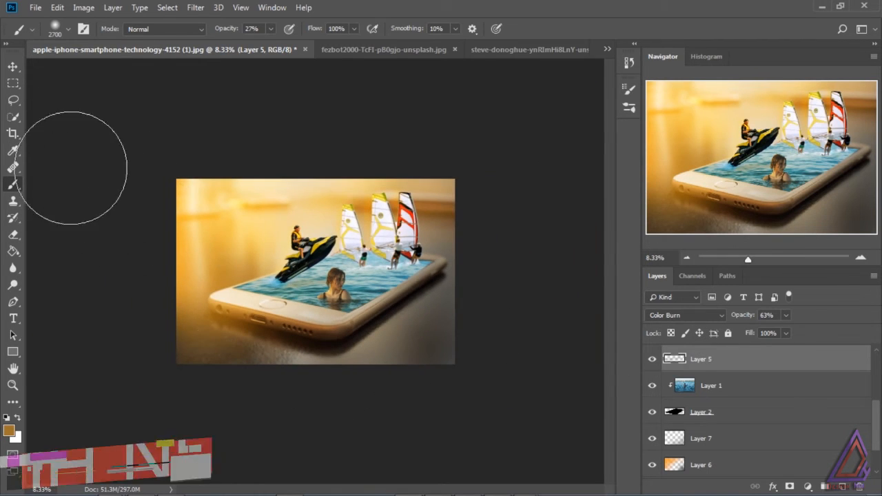
left_click(14, 66)
left_click_drag(877, 425, 877, 448)
left_click(809, 363)
left_click(728, 475, "shift")
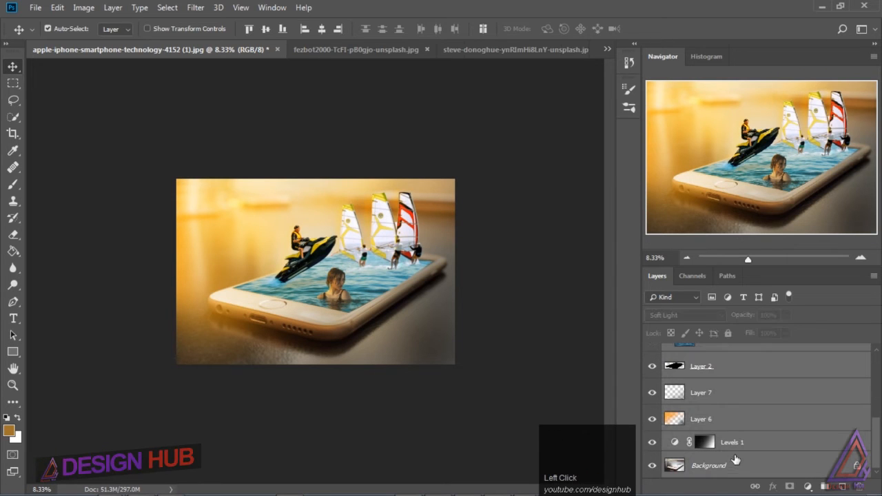
key("ctrl+shift+alt+e")
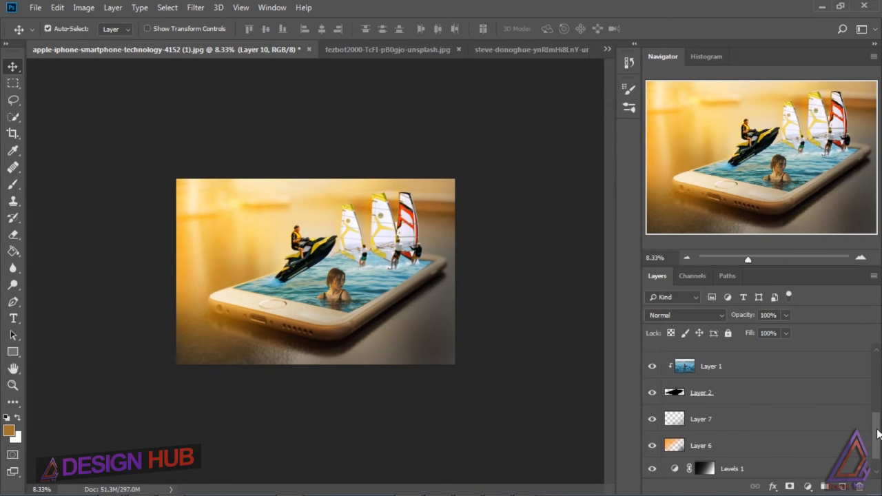
- Start an Iris Blur on the merged layer and place its focus centre on the woman's chest
left_click_drag(877, 433, 876, 348)
left_click(195, 7)
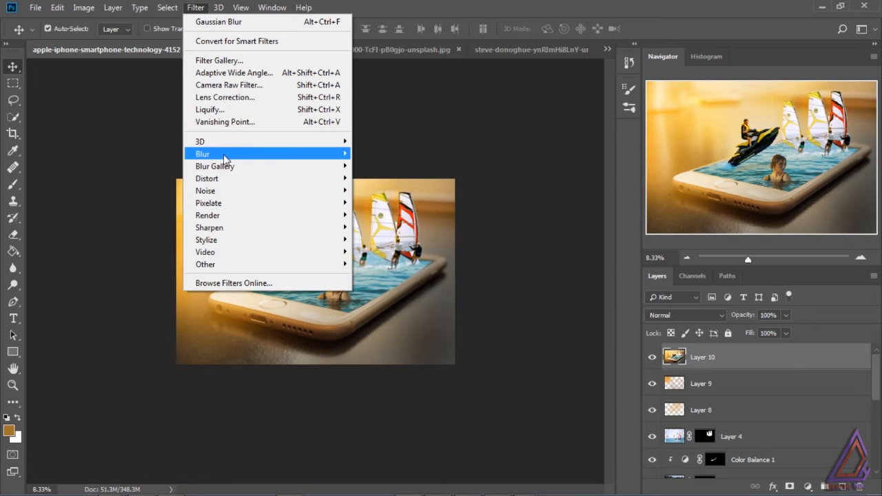
mouse_move(215, 169)
left_click(151, 178)
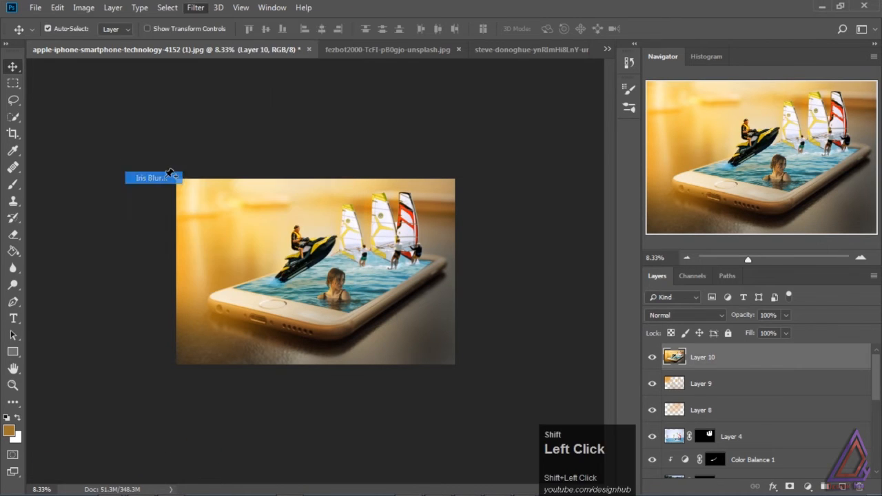
left_click_drag(370, 295, 389, 325)
key("ctrl+equal")
key("ctrl+equal")
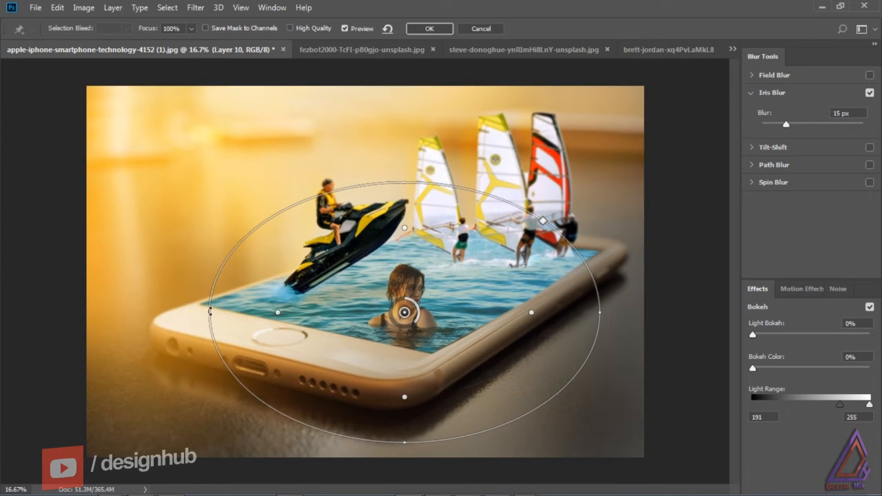
- Recentre the iris ellipse on the woman and stretch it taller to surround the jet ski and most of the sails
mouse_move(210, 311)
left_mouse_down()
mouse_move(223, 308)
mouse_move(199, 307)
left_mouse_up()
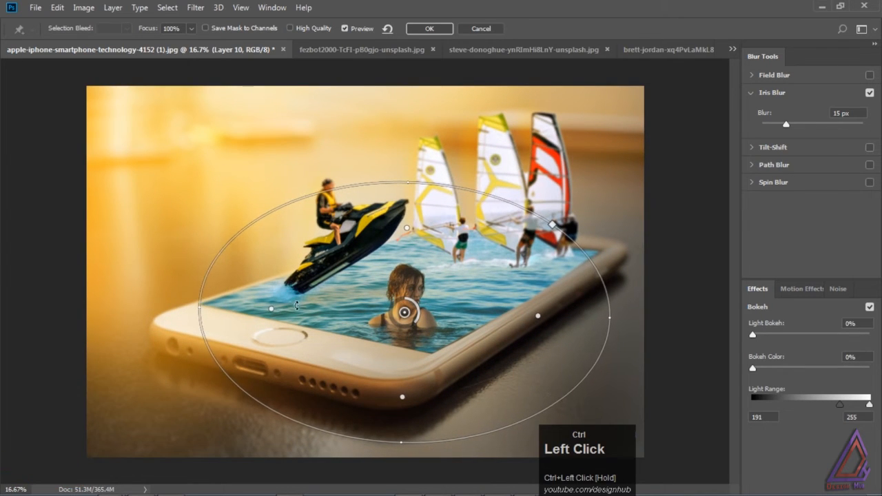
left_click_drag(405, 314, 412, 308)
left_click_drag(408, 435, 419, 469)
left_click_drag(402, 142, 408, 121)
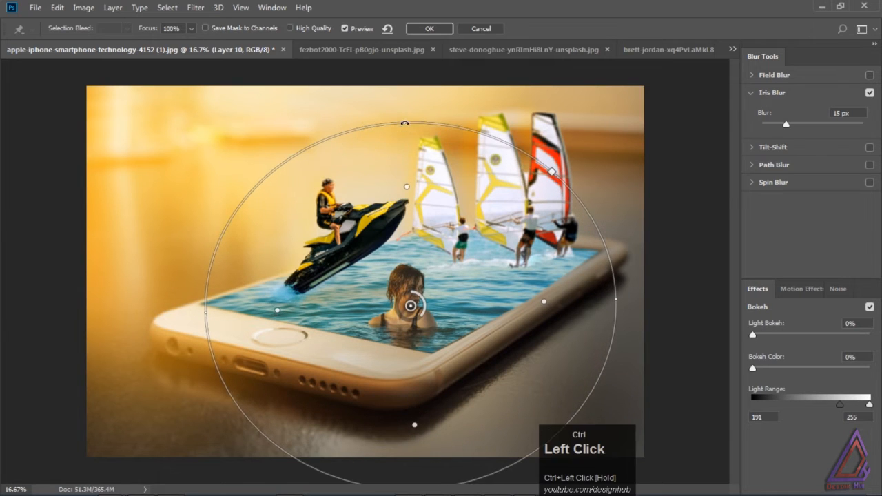
- Pull the iris blur's feather points closer to the woman, square off its outline, and set the blur to 15 px
left_click_drag(410, 190, 422, 276)
left_click_drag(406, 328, 411, 319)
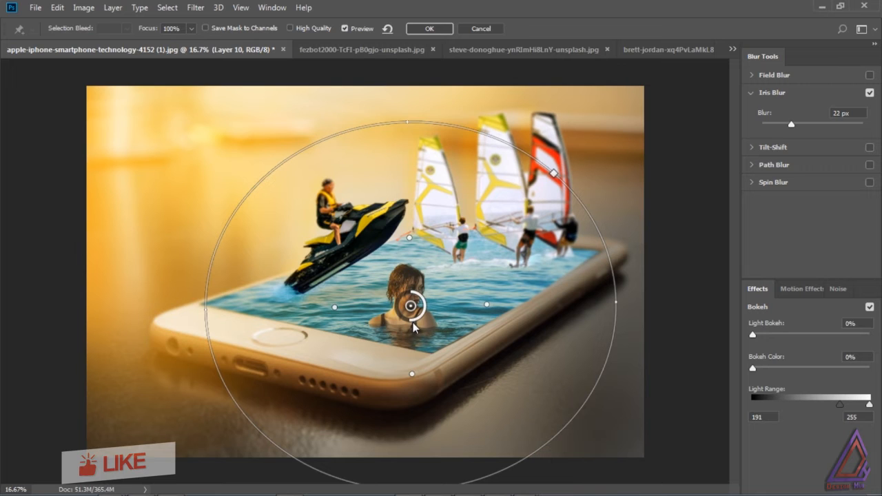
left_click_drag(618, 303, 597, 298)
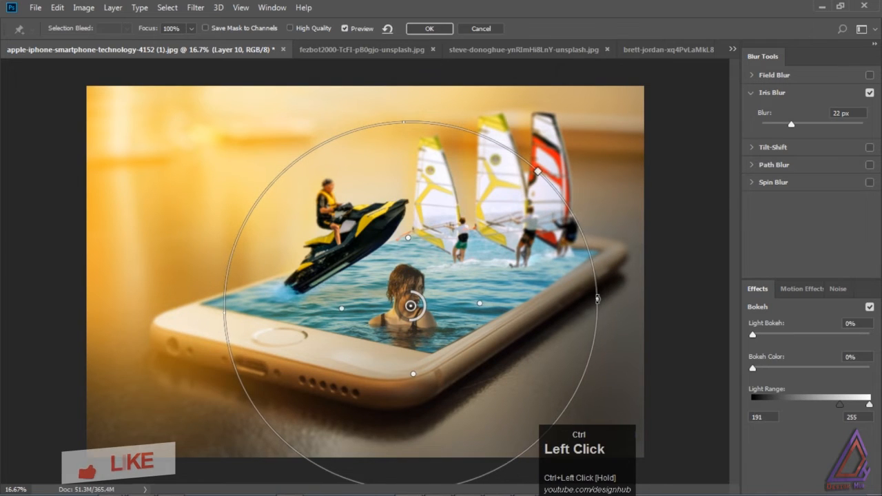
mouse_move(415, 322)
left_mouse_down()
mouse_move(408, 313)
mouse_move(403, 328)
mouse_move(416, 322)
left_mouse_up()
left_click(405, 328)
left_click_drag(474, 307, 479, 307)
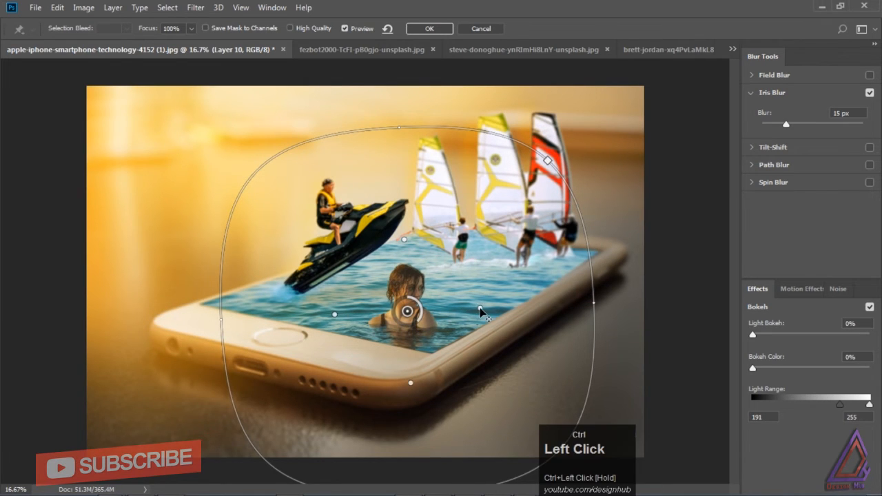
- Enlarge the iris outline upward and sideways around the jet ski and sails, and set the blur to 19 px
left_click_drag(399, 127, 401, 113)
left_click_drag(228, 323, 199, 317)
left_click_drag(424, 322, 409, 323)
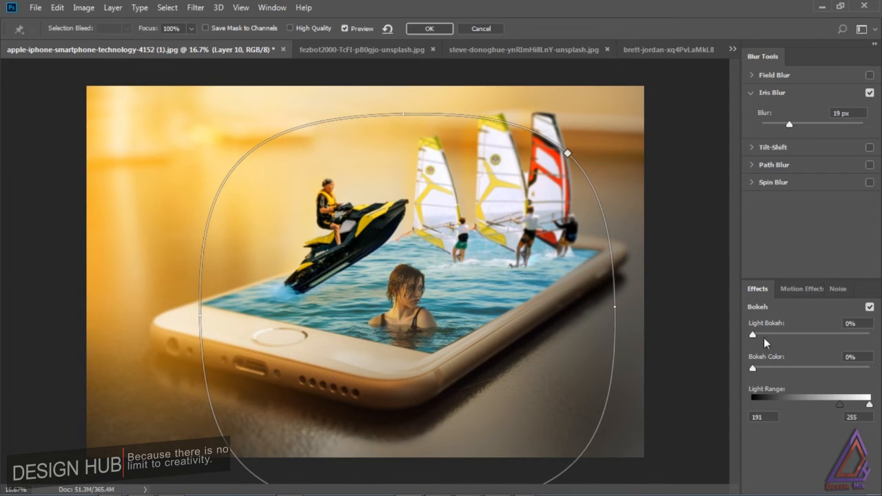
- Set Light Bokeh to 23%, Bokeh Color to 24% and the Light Range to 118–240, and apply the iris blur
mouse_move(763, 335)
left_mouse_down()
mouse_move(795, 335)
mouse_move(775, 336)
left_mouse_up()
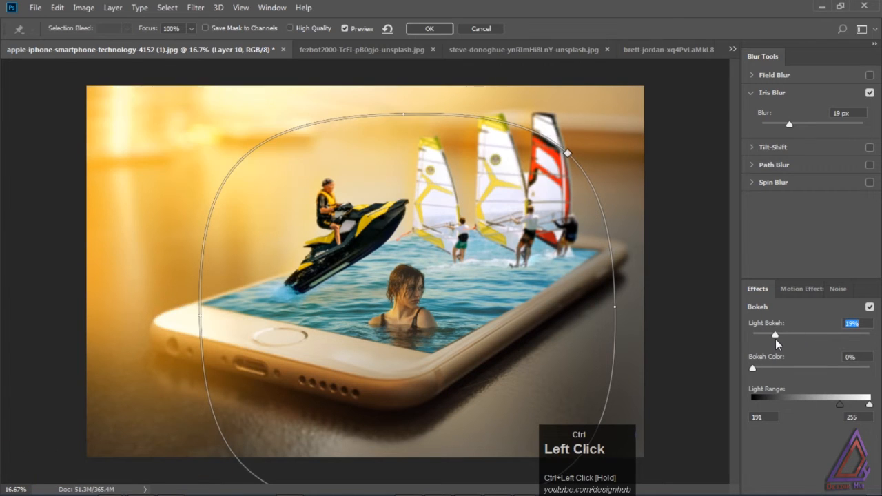
left_click_drag(754, 369, 781, 370)
left_click_drag(832, 406, 795, 405)
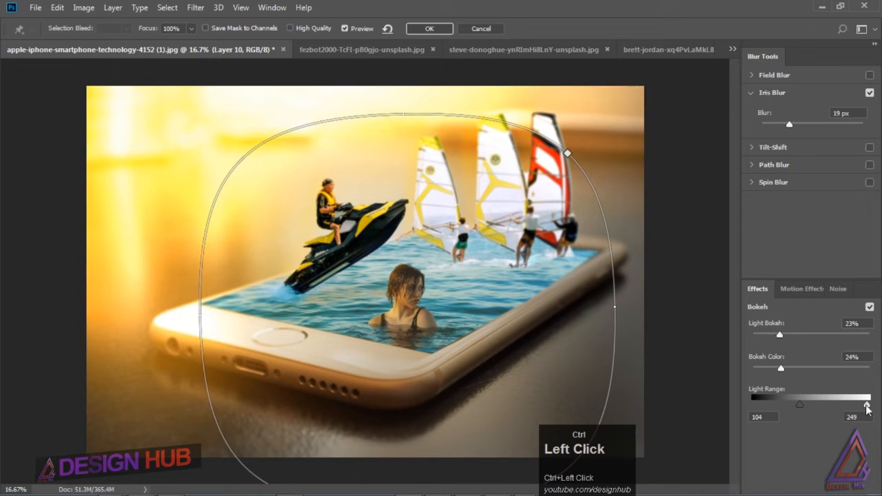
left_click_drag(869, 405, 862, 405)
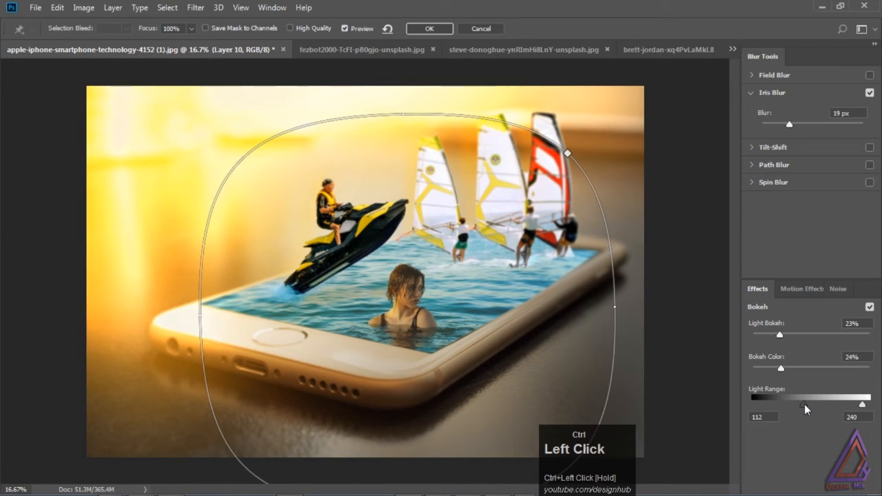
left_click_drag(806, 410, 807, 409)
left_click(803, 289)
left_click(758, 288)
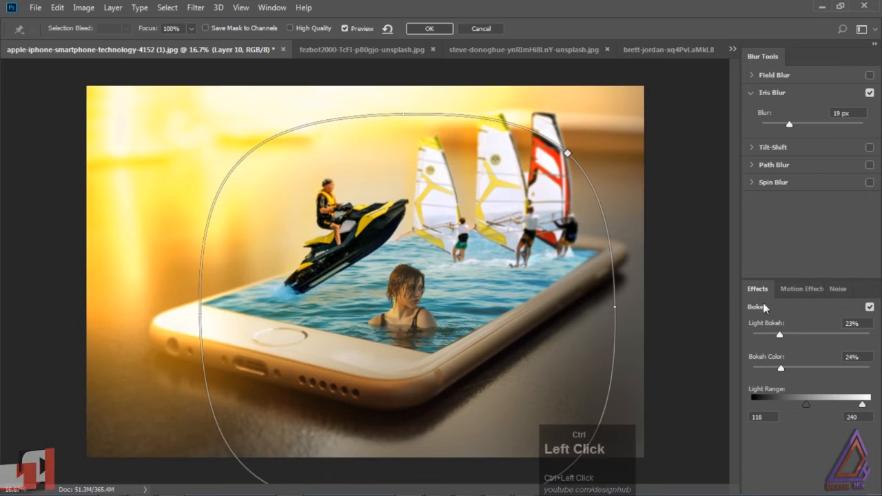
left_click(429, 29)
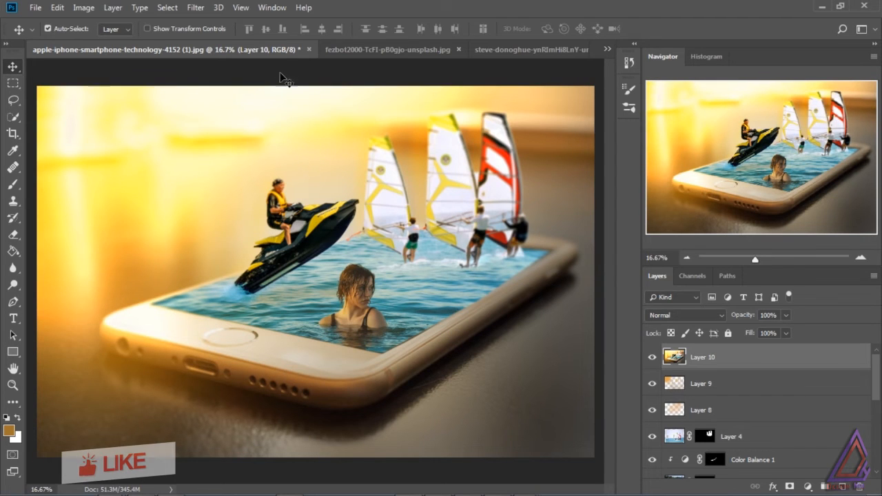
- Start the Camera Raw Filter on Layer 10 and set Temperature to -13 and Tint to +6
left_click(198, 12, "ctrl")
left_click(222, 84, "ctrl")
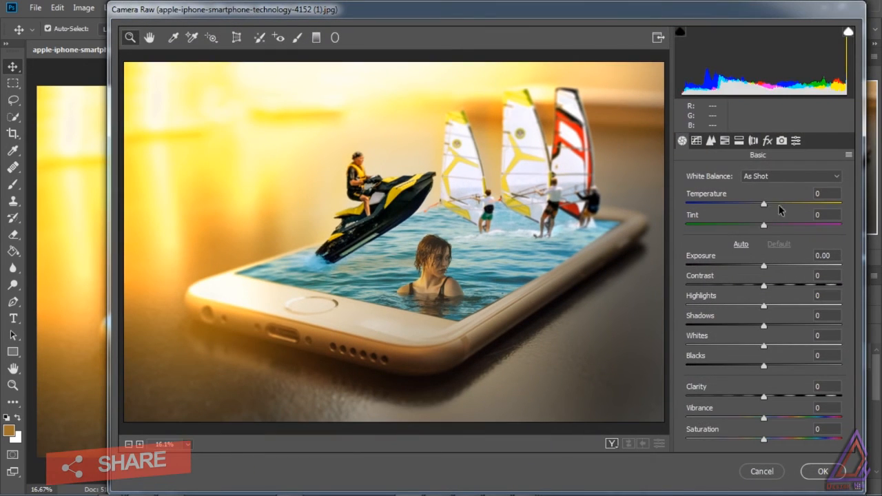
left_click_drag(763, 205, 769, 229)
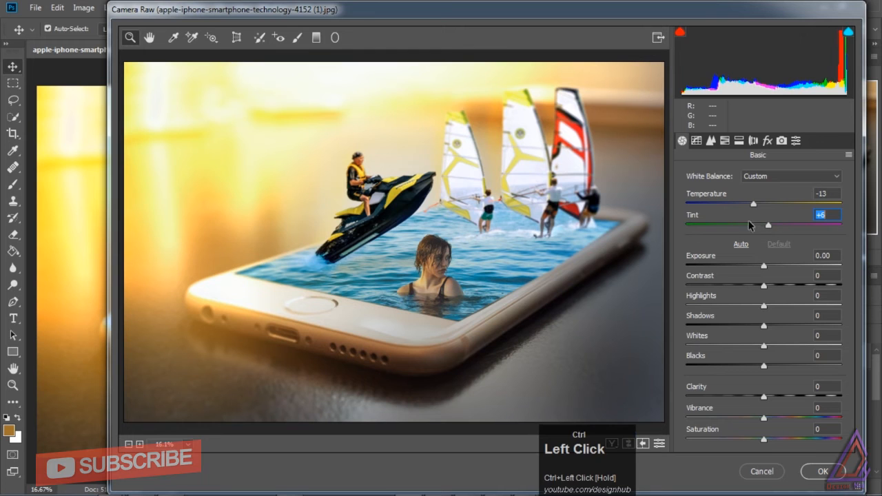
- Set Exposure -0.20, Contrast +7, Highlights -8, Shadows +20, Whites +8, Blacks -18, Clarity +23, Vibrance +9 and Saturation +8
left_click_drag(763, 265, 766, 348)
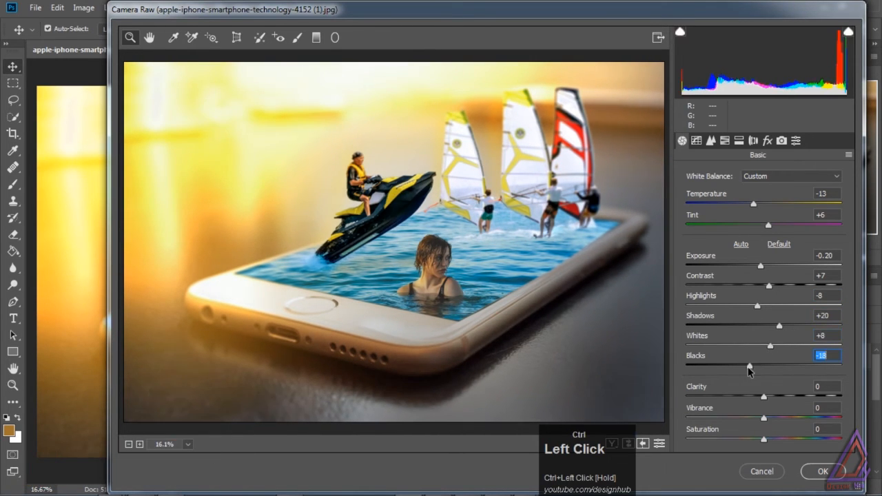
left_click_drag(763, 397, 774, 418)
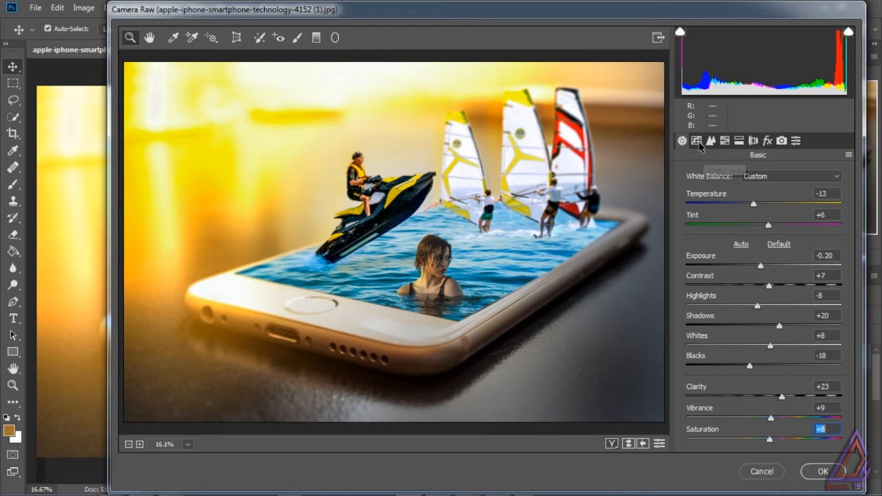
- In the Blue channel's point tone curve, raise the black point to output 25 and add a point at input 209, output 218
left_click(696, 141)
left_click(755, 218)
left_click(724, 260)
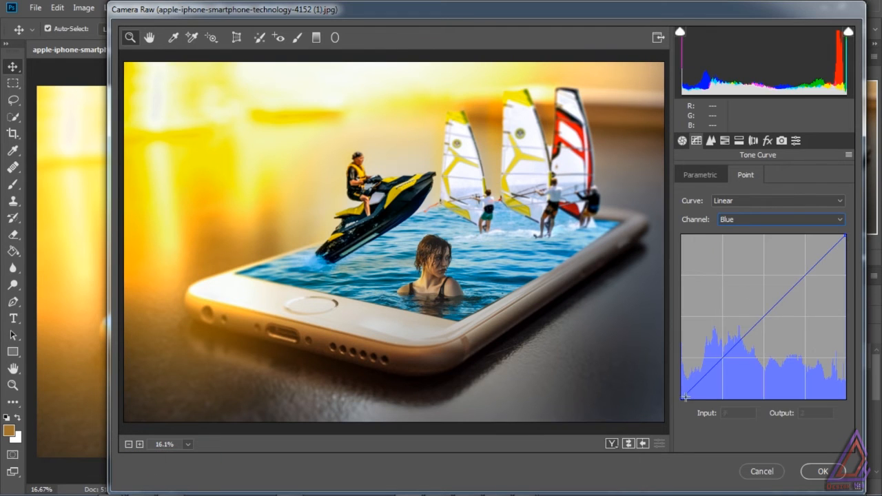
left_click_drag(681, 398, 680, 386)
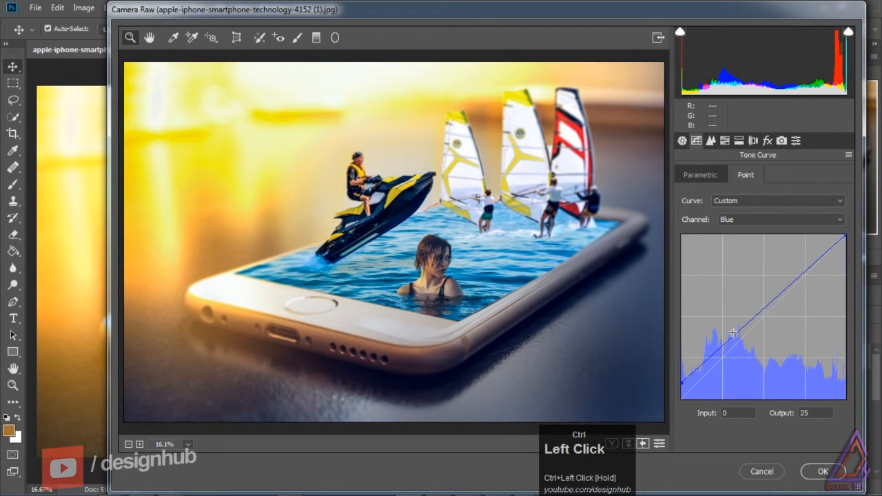
mouse_move(815, 260)
left_mouse_down()
mouse_move(818, 270)
mouse_move(816, 259)
left_mouse_up()
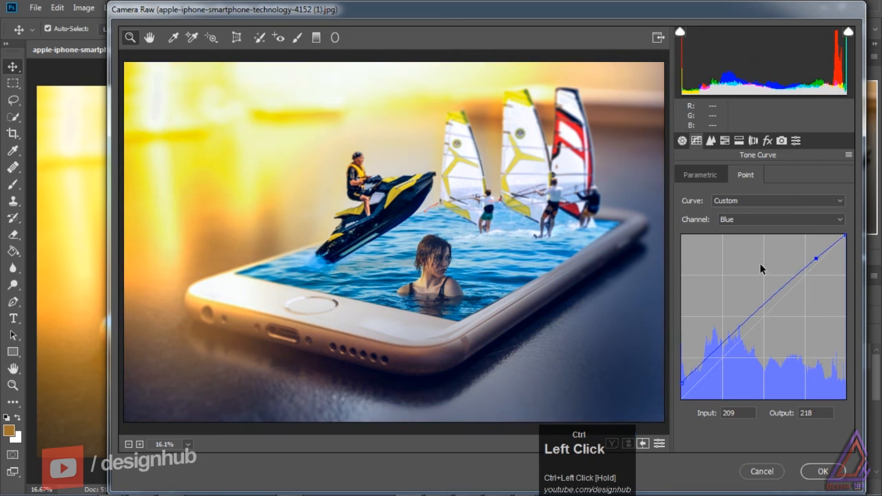
- Shape the Red channel's tone curve into an S with a midpoint and points at input 196, output 209 and input 57, output 45
left_click(758, 219)
left_click(745, 242)
left_click_drag(762, 318, 761, 315)
left_click_drag(806, 268, 807, 263)
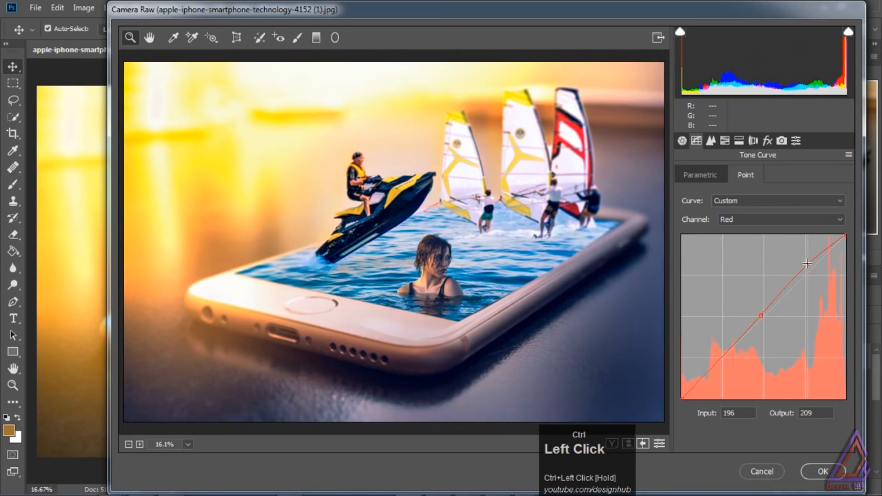
left_click_drag(715, 363, 717, 369)
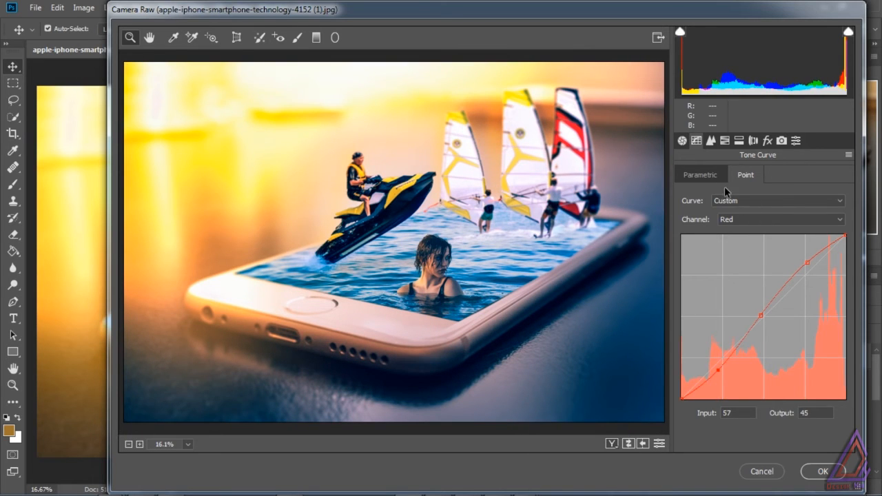
- Raise the Sharpening amount slightly in the Camera Raw Detail settings
left_click(711, 142)
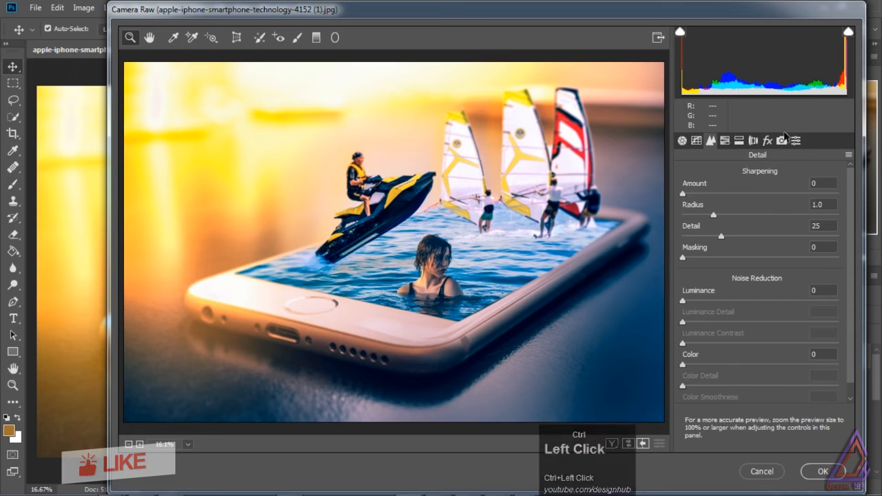
left_click_drag(682, 193, 693, 194)
- Try lowering the Yellows' luminance to -37, shifting their hue, and lowering their saturation to -29
left_click(724, 141)
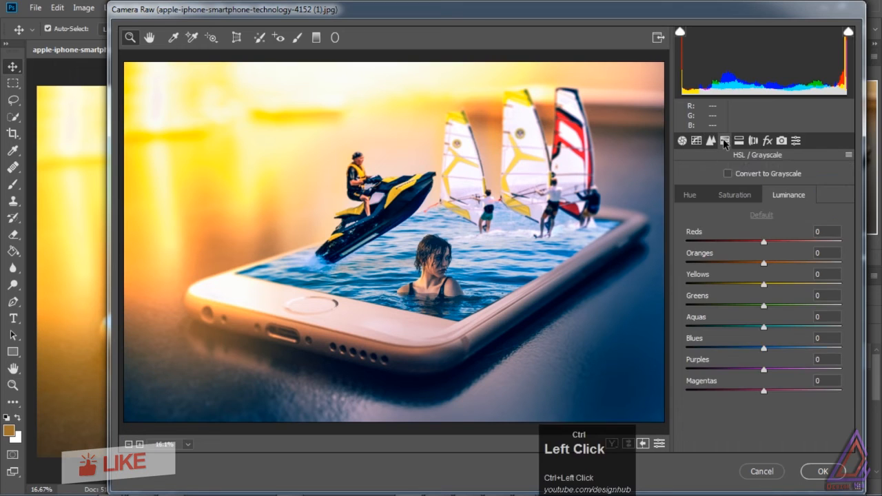
left_click(764, 285, "ctrl")
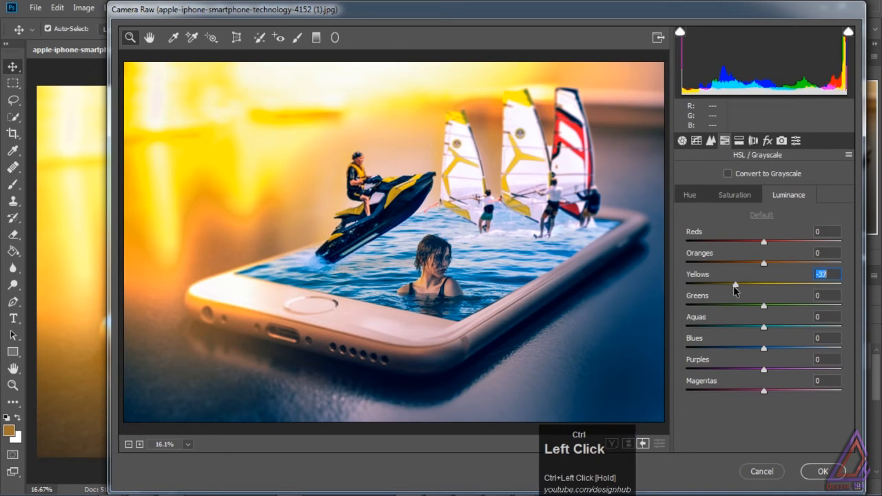
left_click(690, 195)
left_click_drag(764, 285, 736, 288)
left_click(734, 195)
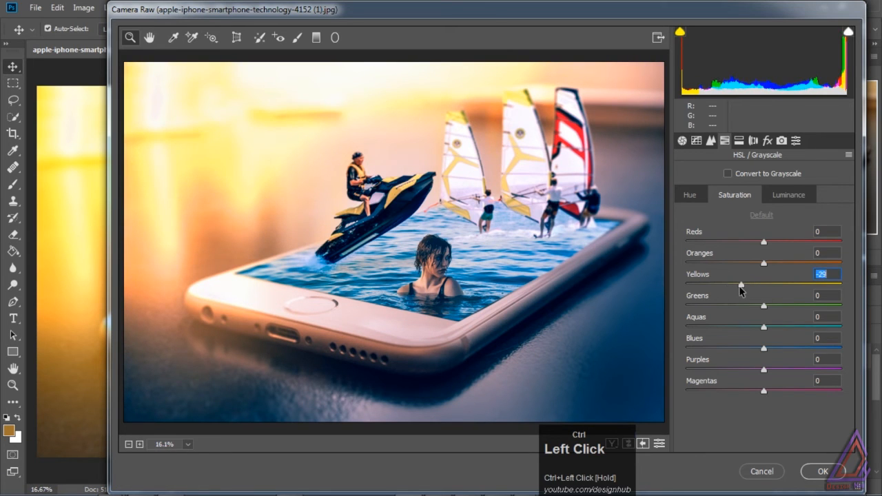
- Set the HSL luminance of Oranges to +31, Yellows to -14, Blues to +12 and Purples to +11
left_click(788, 195)
mouse_move(763, 284)
left_mouse_down()
mouse_move(753, 288)
mouse_move(750, 264)
mouse_move(764, 269)
left_mouse_up()
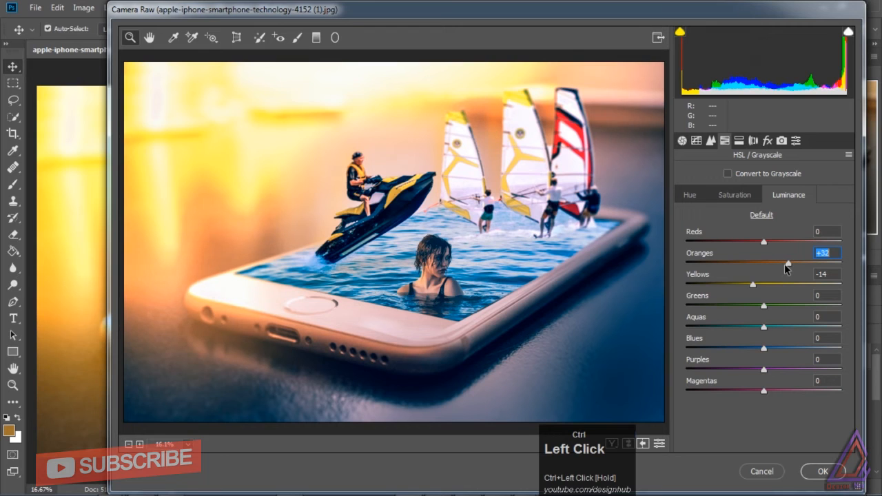
left_click_drag(763, 348, 770, 370)
- Split-tone the image with a highlights hue of 63, raise the highlights saturation, and adjust the shadows hue and saturation
left_click(738, 141)
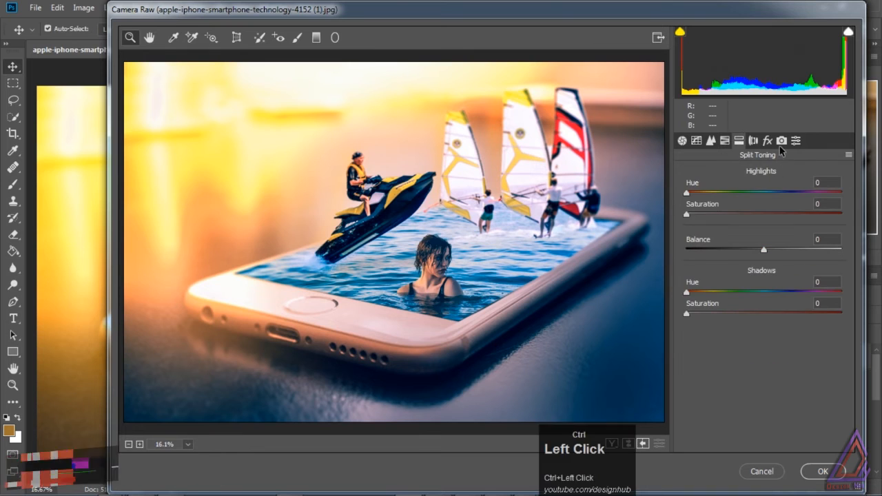
left_click(687, 194)
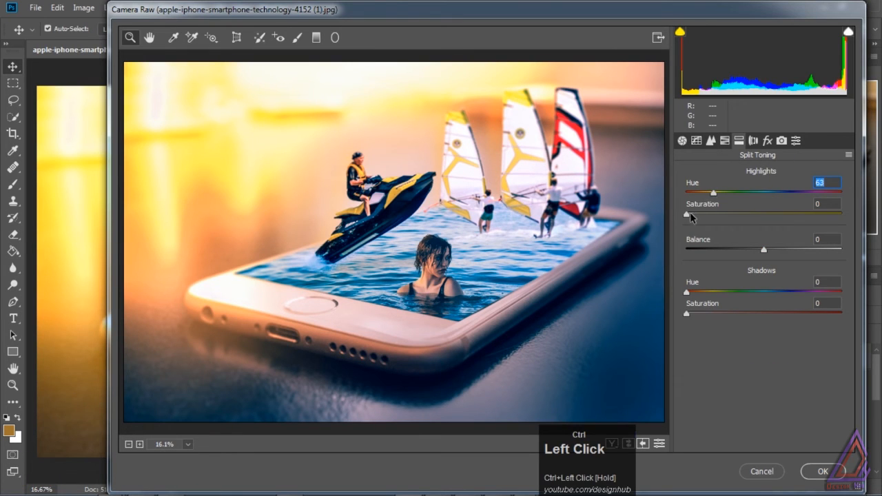
left_click_drag(689, 216, 713, 212)
left_click_drag(688, 292, 702, 312)
- Set the lens vignetting Amount to -32 and Midpoint to 46, and defringe purple over the 29/69 hue range
left_click(753, 141)
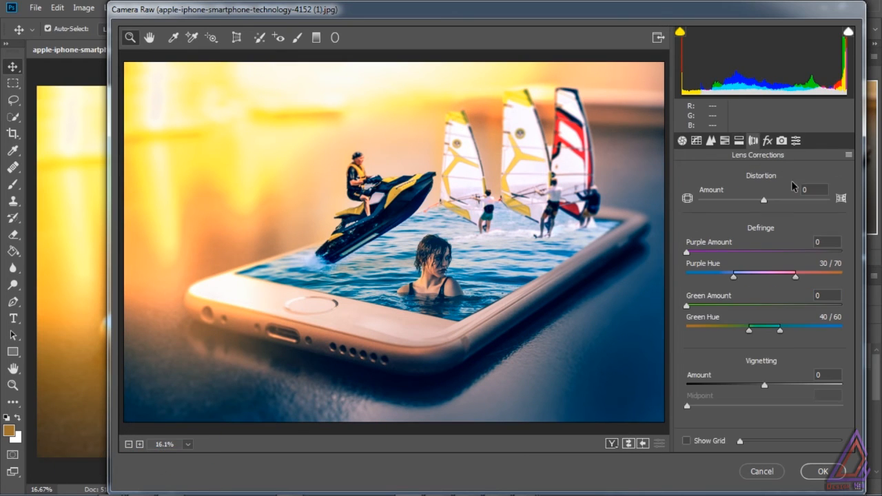
left_click_drag(764, 385, 761, 407)
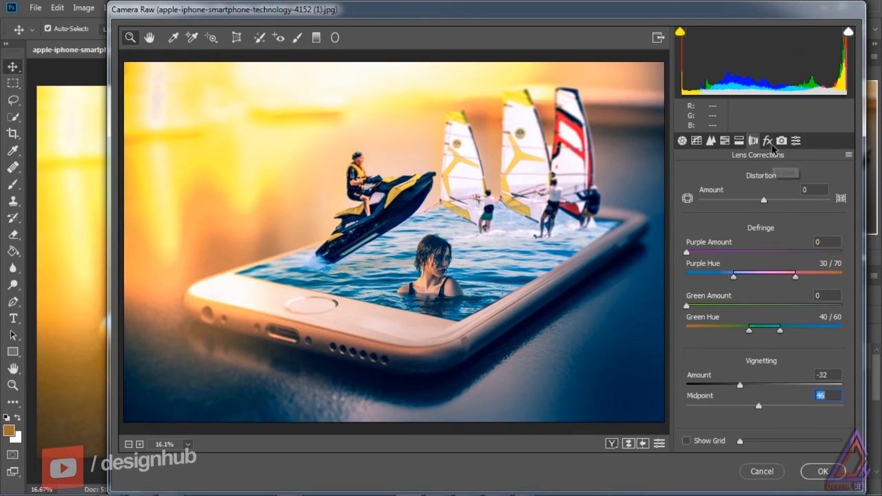
mouse_move(750, 275)
left_mouse_down()
mouse_move(733, 278)
mouse_move(749, 276)
left_mouse_up()
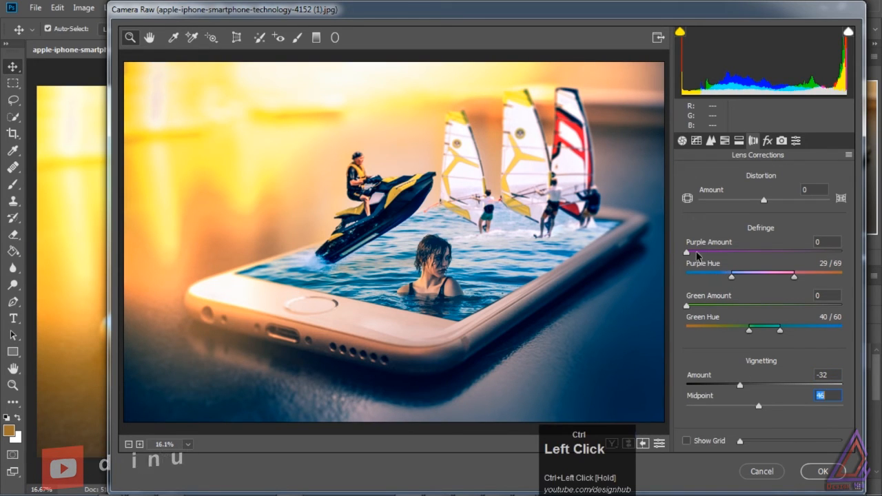
left_click_drag(686, 252, 709, 252)
- Set the Dehaze amount to +4 and lower the HSL saturation of Yellows to -43
left_click(767, 140)
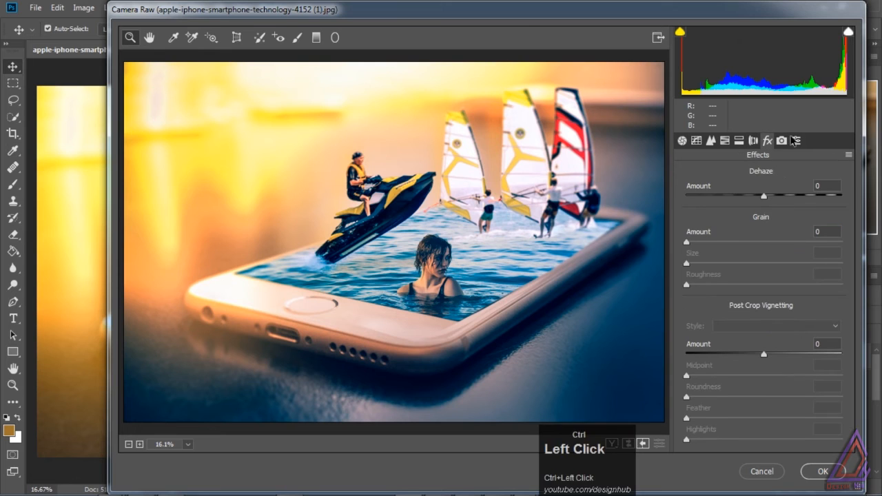
left_click_drag(763, 195, 784, 200)
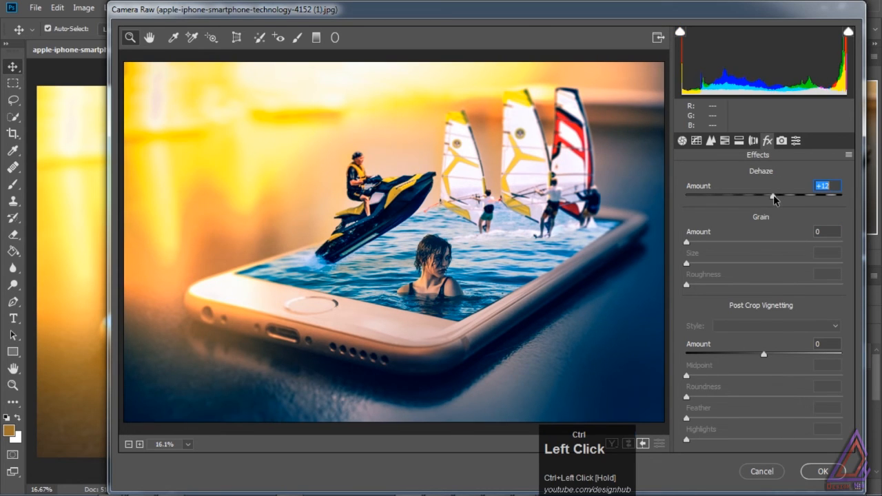
left_click(724, 141)
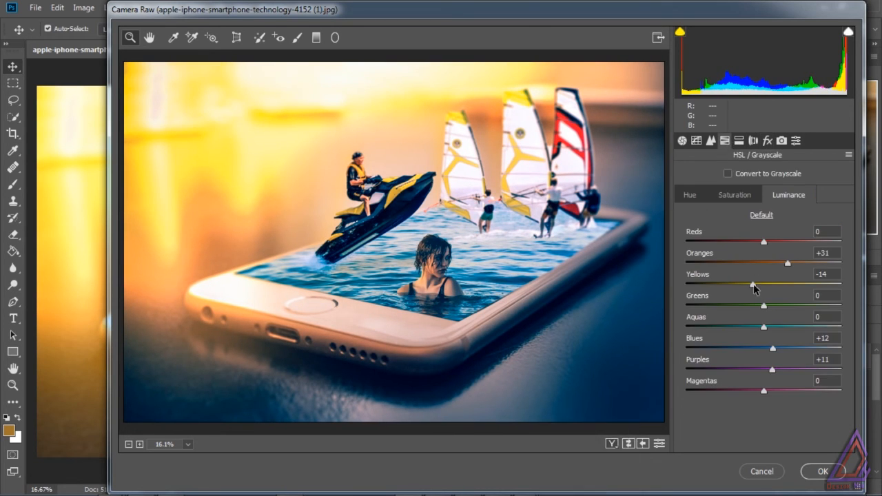
left_click(734, 194)
left_click_drag(763, 283, 741, 286)
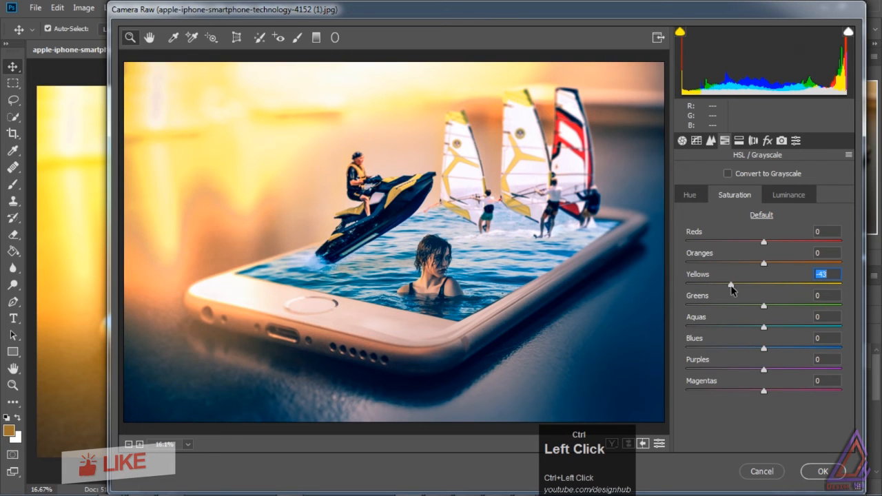
- Add a Paint Overlay post-crop vignette with Amount +22, Midpoint 32, Roundness +31 and Feather 43
left_click(767, 141)
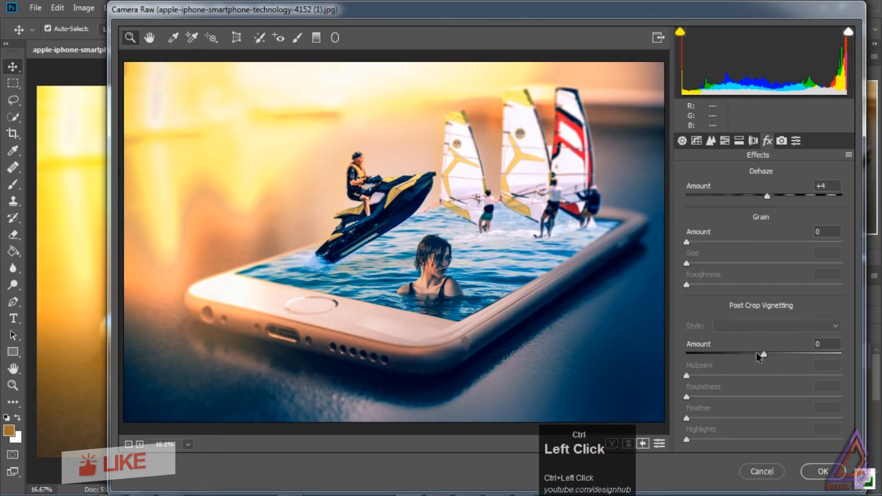
left_click_drag(756, 353, 732, 361)
left_click(752, 326)
left_click(750, 356)
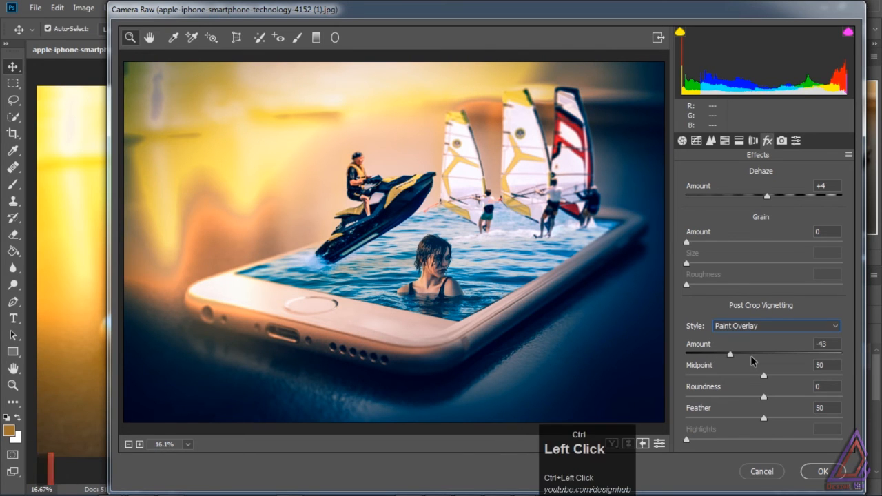
left_click_drag(762, 377, 779, 361)
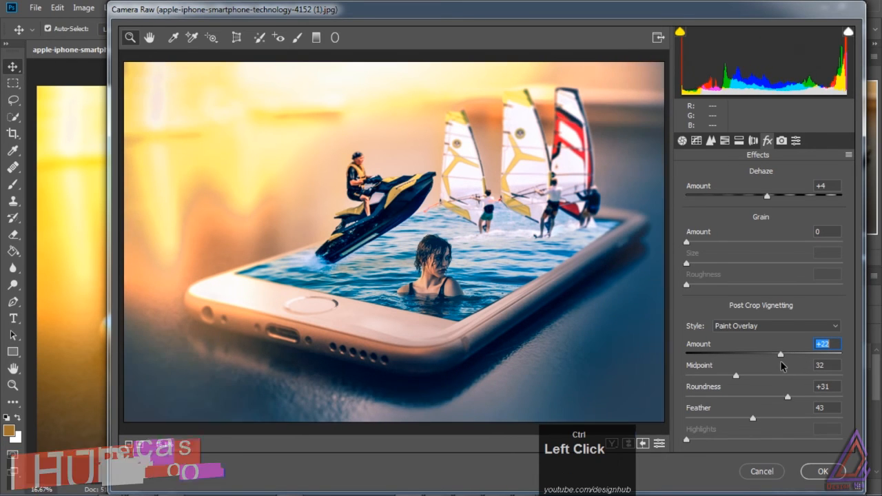
- Raise the basic Contrast to +14 and Clarity to +29, and apply the Camera Raw grading
left_click(682, 140)
left_click_drag(768, 285, 773, 286)
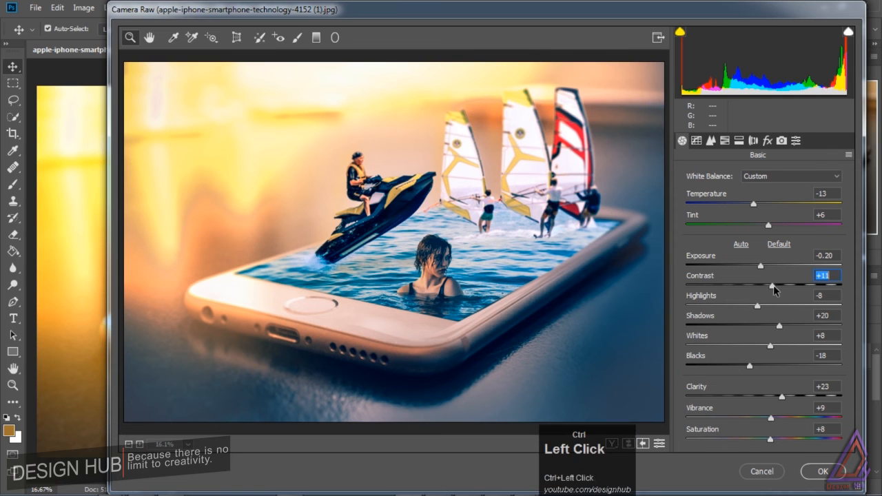
left_click_drag(781, 396, 787, 397)
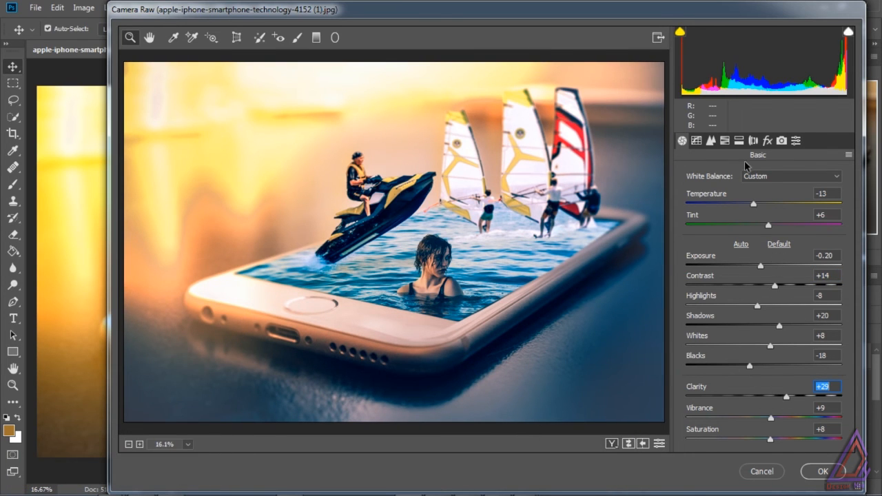
left_click(818, 474)
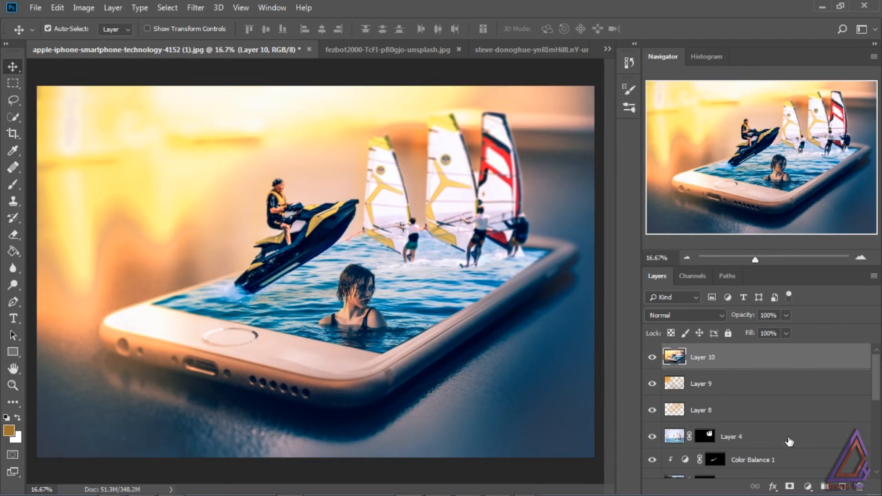
- Try darkening the image from its upper-left corner and left edge with linear fade-to-transparent gradients on a new layer
left_click(842, 487)
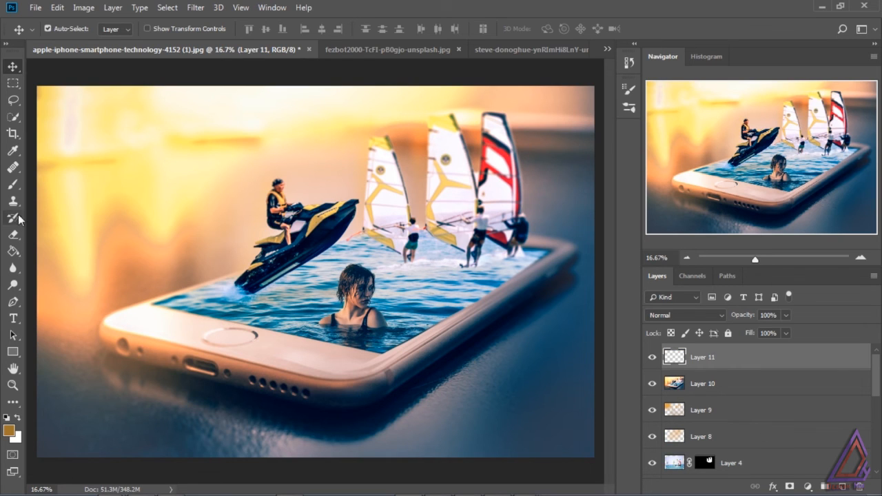
left_click(13, 250)
left_click(69, 252)
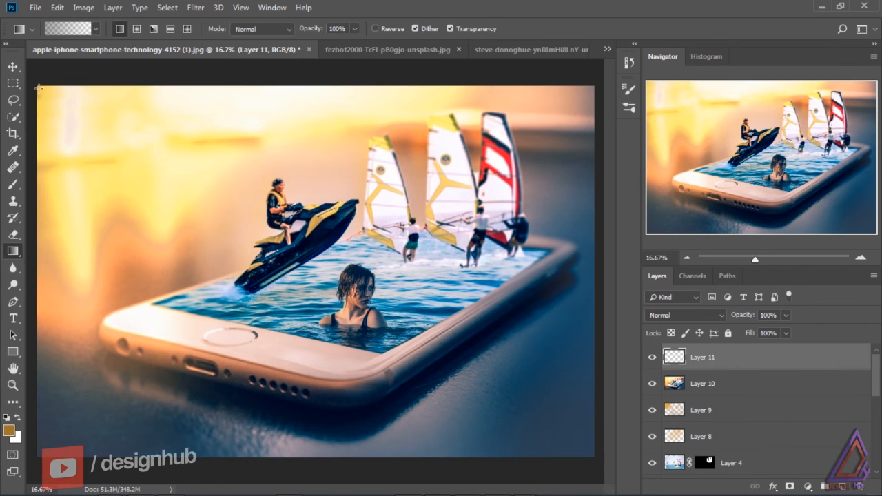
left_click_drag(40, 86, 377, 331)
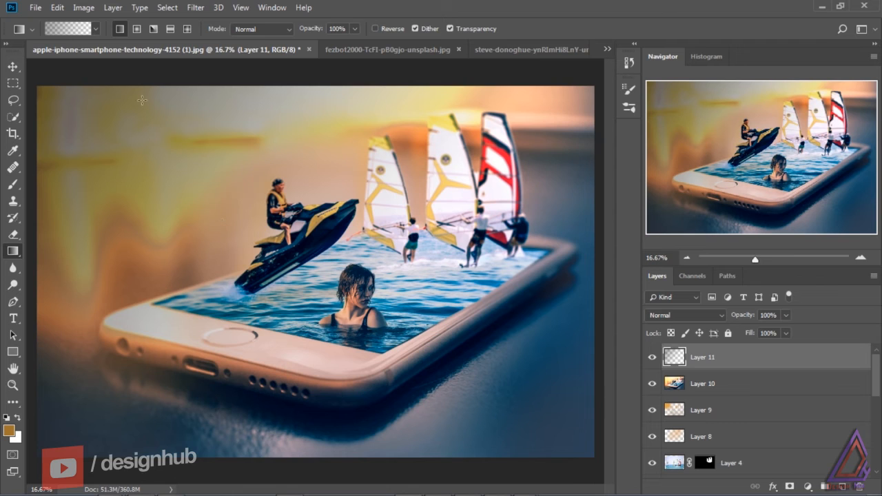
left_click_drag(107, 84, 325, 299)
left_click_drag(449, 378, 449, 378)
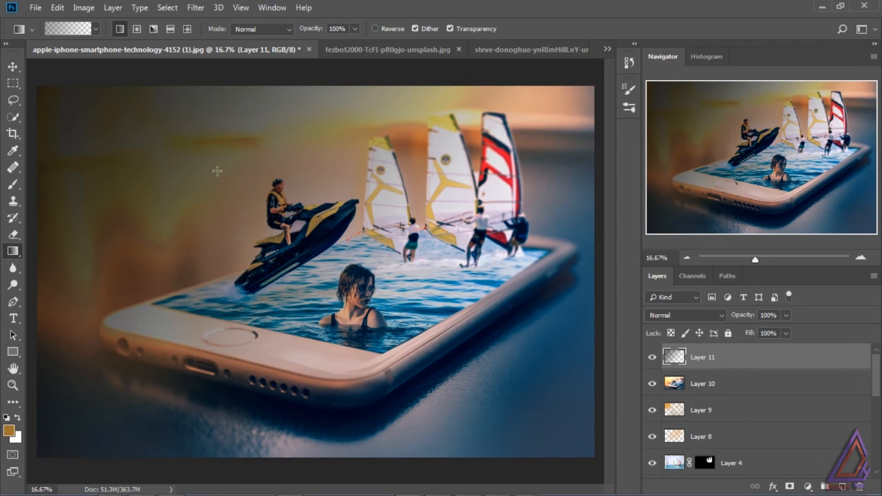
left_click_drag(32, 211, 155, 211)
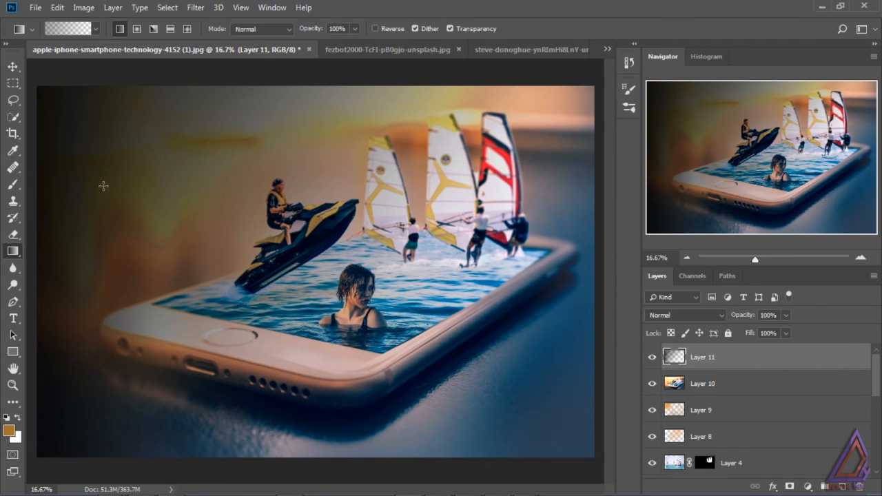
left_click_drag(53, 88, 535, 393)
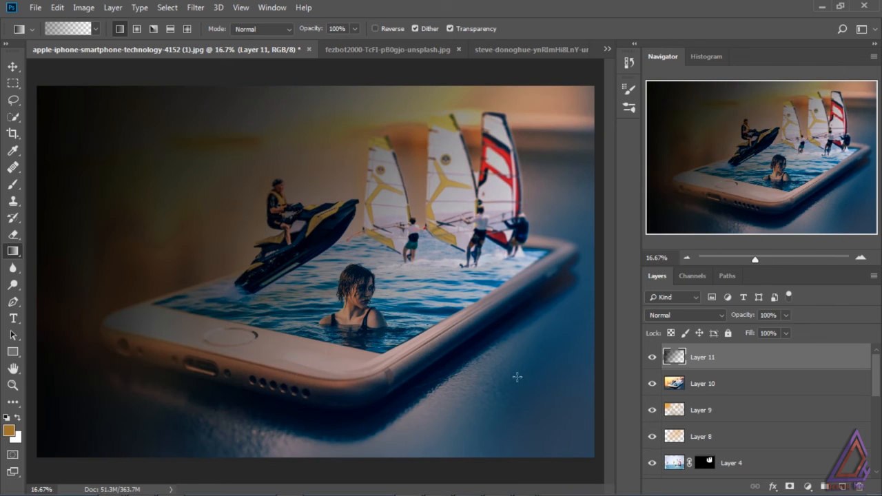
- Try a radial gradient over the upper-left area, and delete the gradient layer
left_click(136, 29)
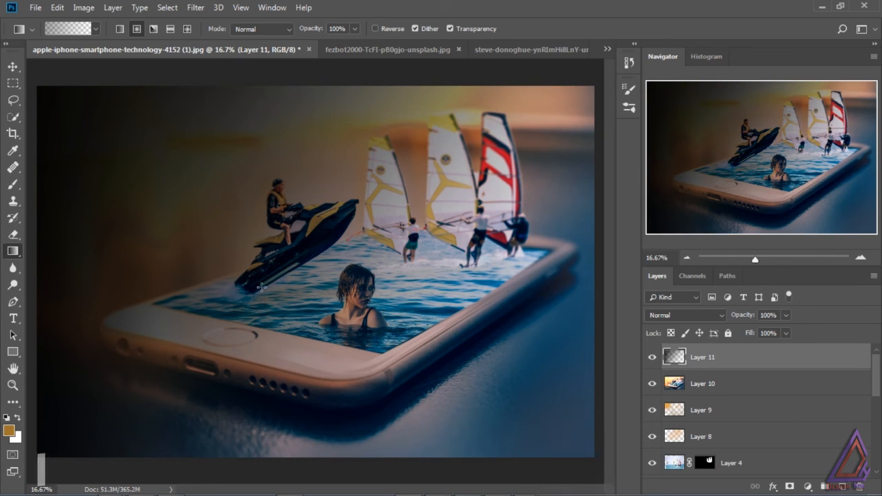
left_click_drag(98, 106, 263, 290)
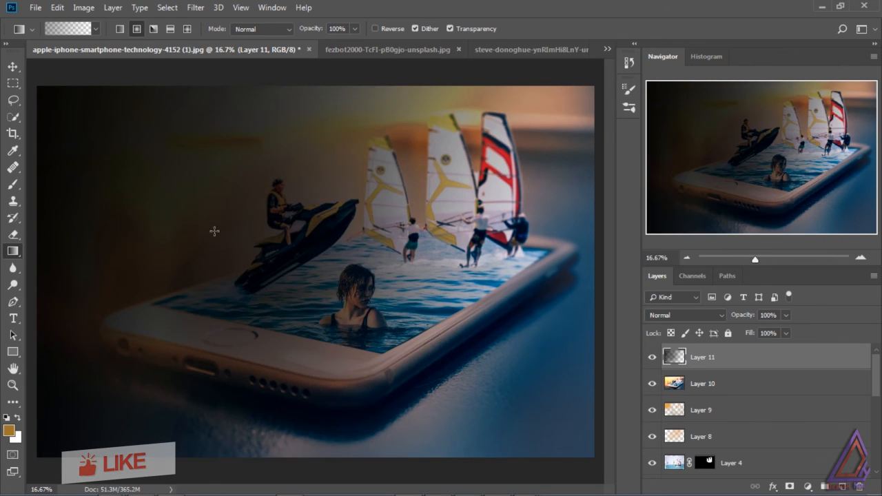
left_click(859, 488)
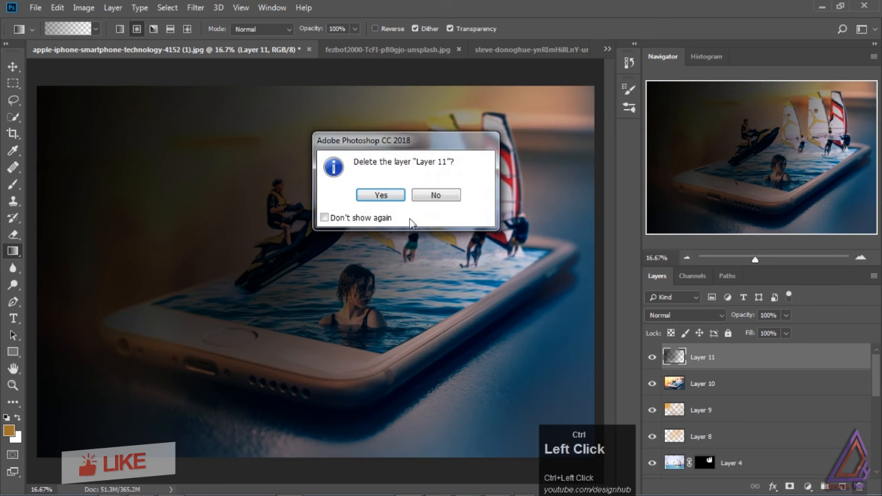
left_click(368, 193)
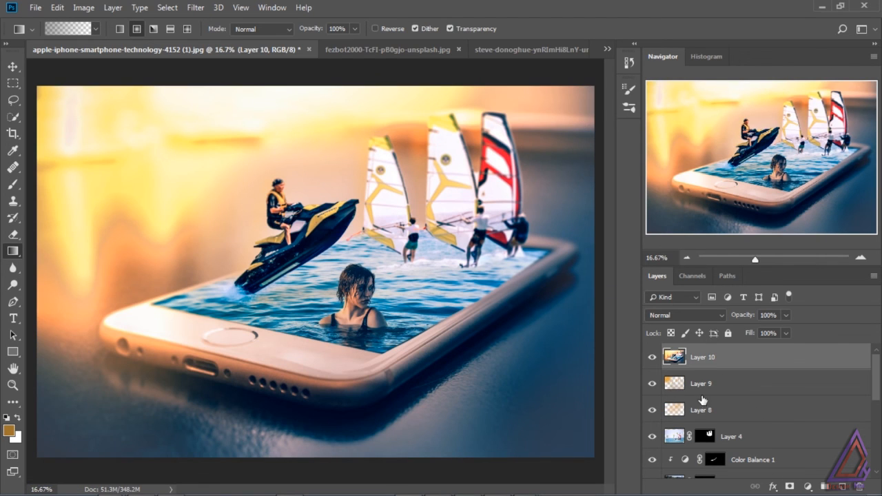
- On a new layer, paint dark brown over the upper-left background with a soft 2700 px brush at 27% opacity
left_click(842, 487, "ctrl")
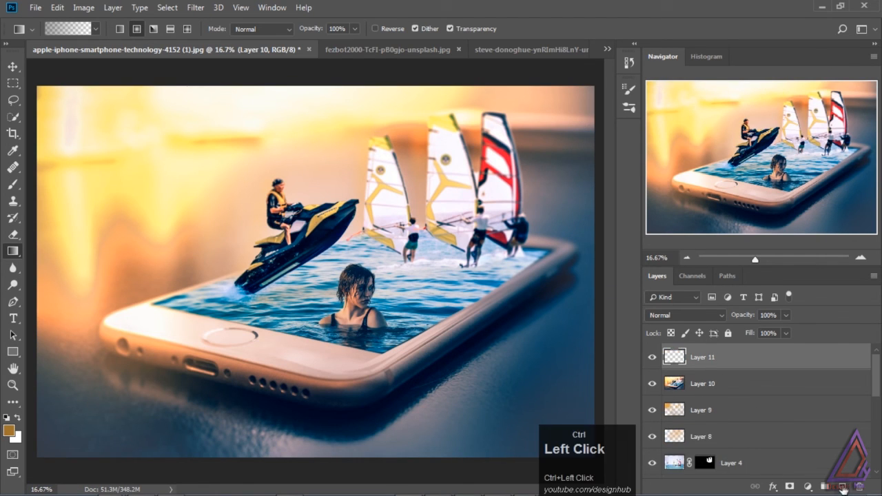
left_click(12, 184)
left_click(10, 432)
left_click(703, 201)
left_click(807, 80)
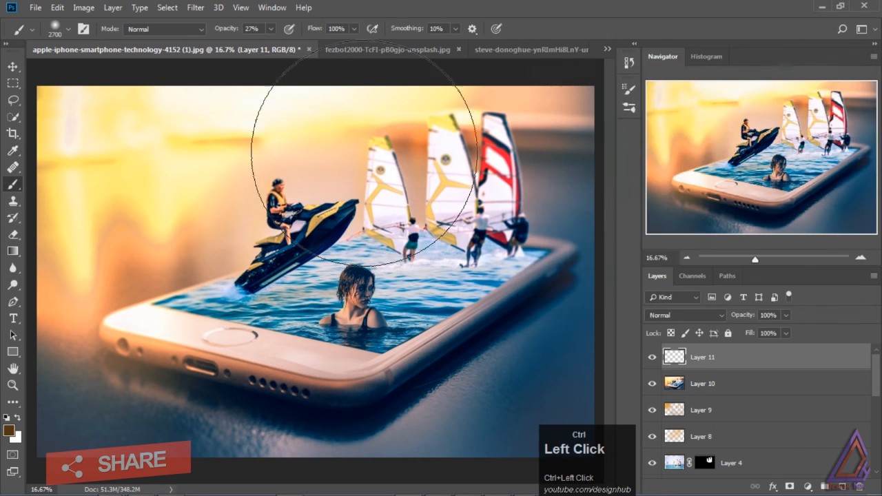
mouse_move(117, 168)
left_mouse_down()
mouse_move(81, 164)
mouse_move(53, 214)
mouse_move(85, 163)
mouse_move(298, 41)
mouse_move(448, 65)
mouse_move(143, 133)
mouse_move(194, 82)
mouse_move(306, 94)
mouse_move(282, 62)
left_mouse_up()
- Shade the upper background up to the sails with the brush reduced to 1600 px, and set the layer's opacity to 32%
key("bracketleft")
key("bracketleft")
key("bracketleft")
key("bracketleft")
key("bracketleft")
key("bracketleft")
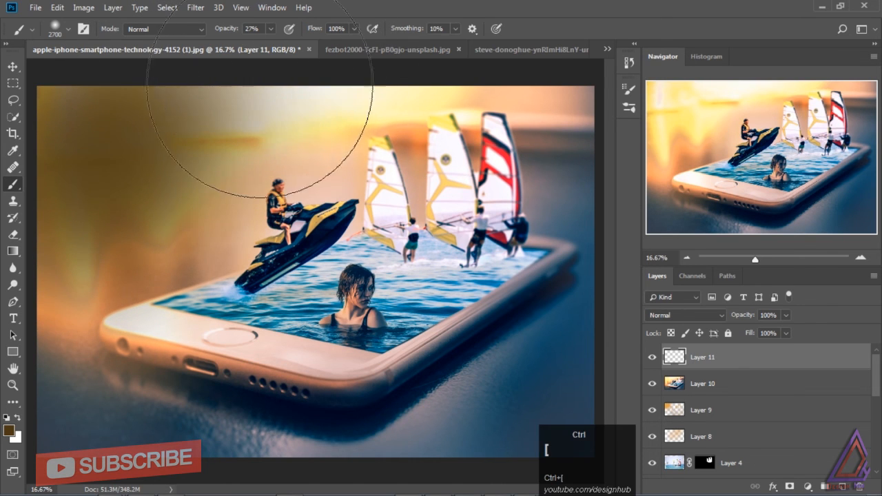
mouse_move(285, 103)
left_mouse_down()
mouse_move(322, 117)
mouse_move(449, 82)
mouse_move(95, 113)
mouse_move(134, 161)
mouse_move(348, 86)
mouse_move(535, 78)
mouse_move(475, 93)
left_mouse_up()
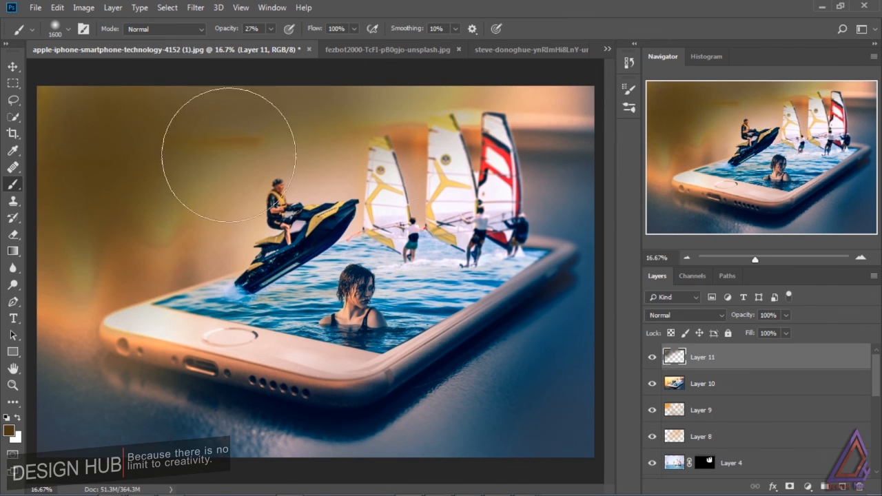
left_click_drag(786, 314, 747, 332)
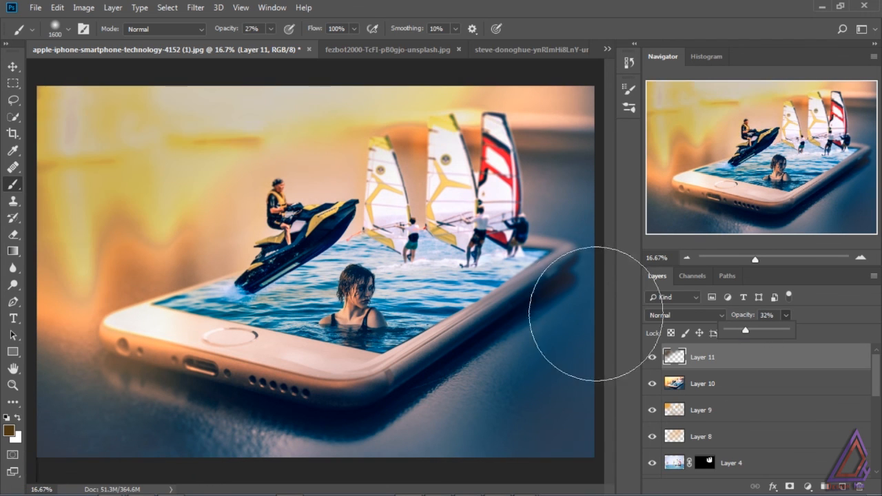